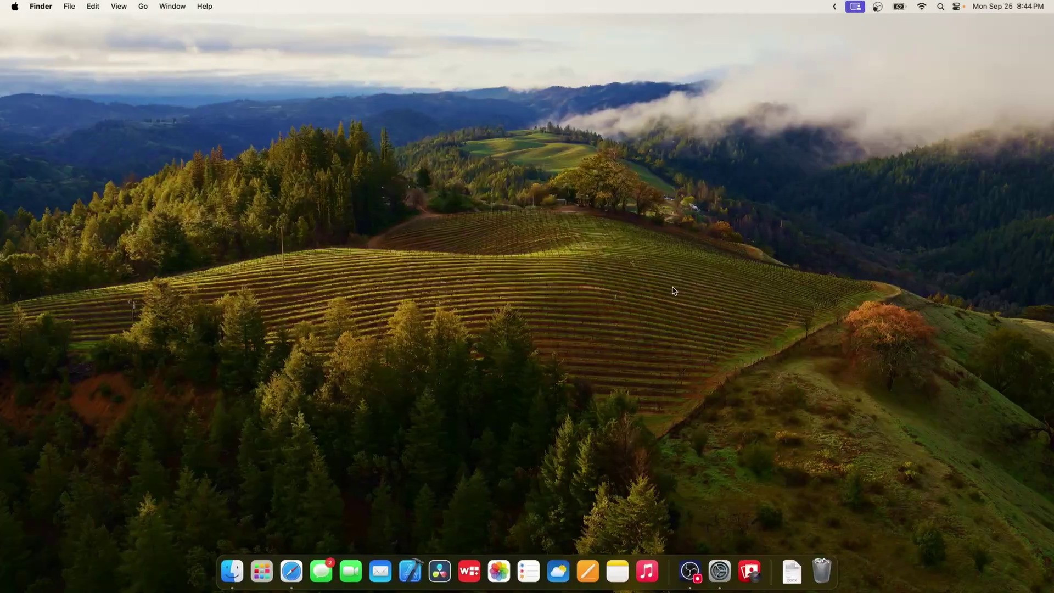
Step: Open the desktop widget gallery and display the WilliWidgets collection
right_click(285, 138)
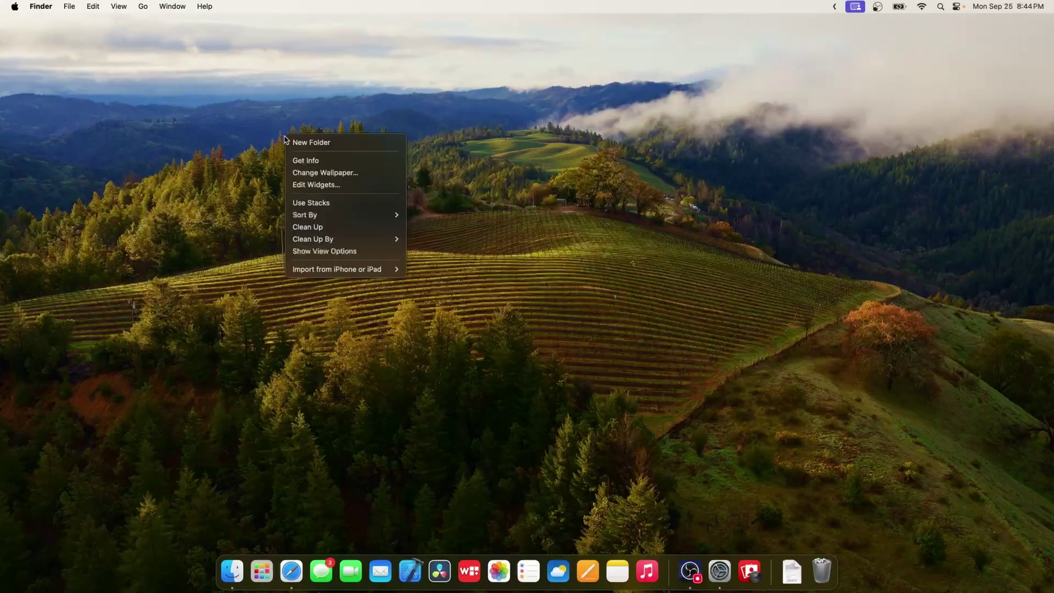
left_click(314, 188)
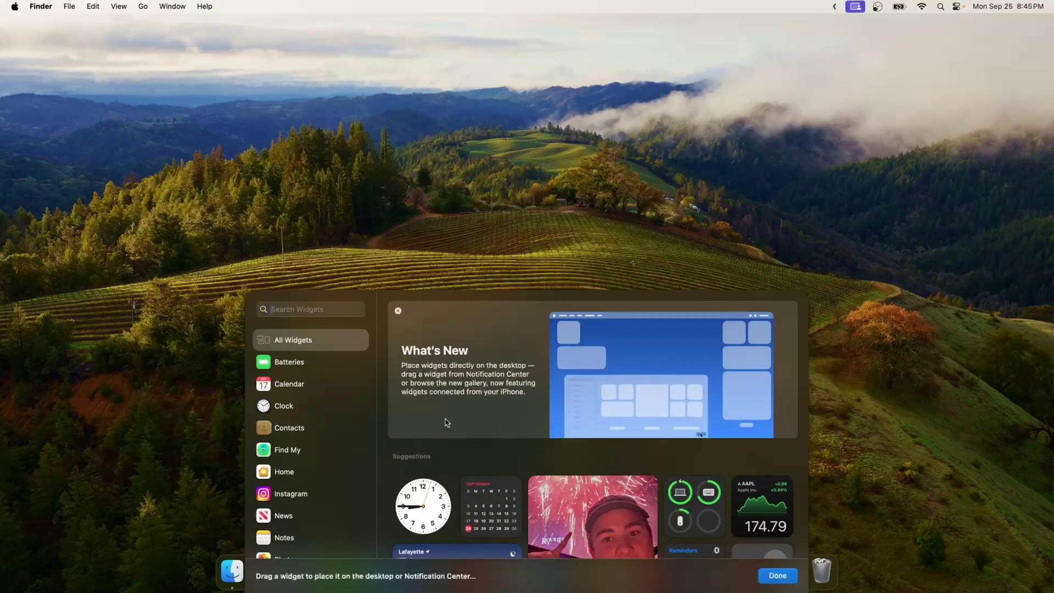
scroll(308, 530, "down", 10)
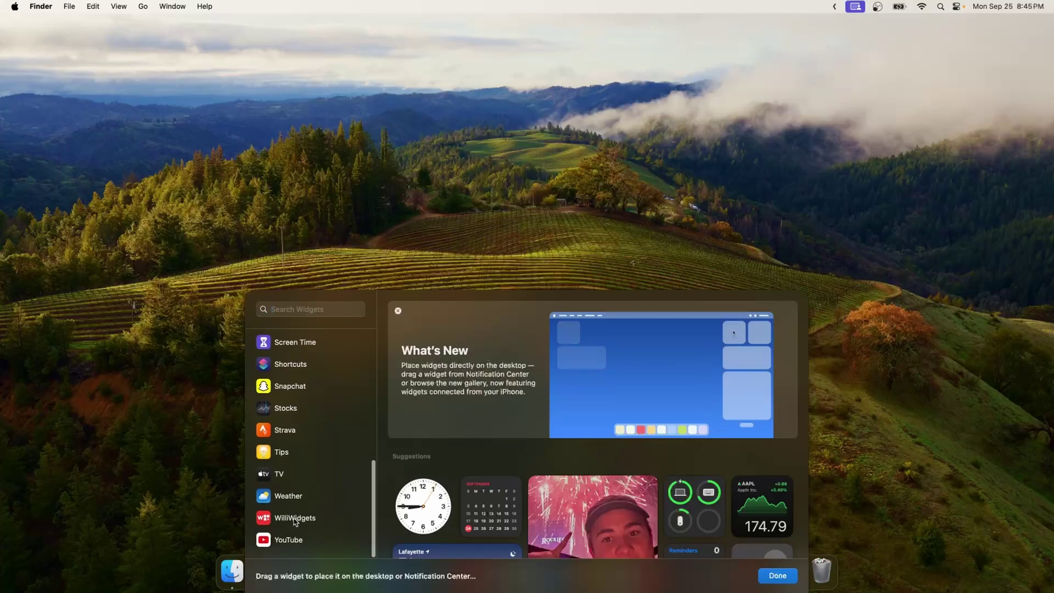
left_click(296, 520)
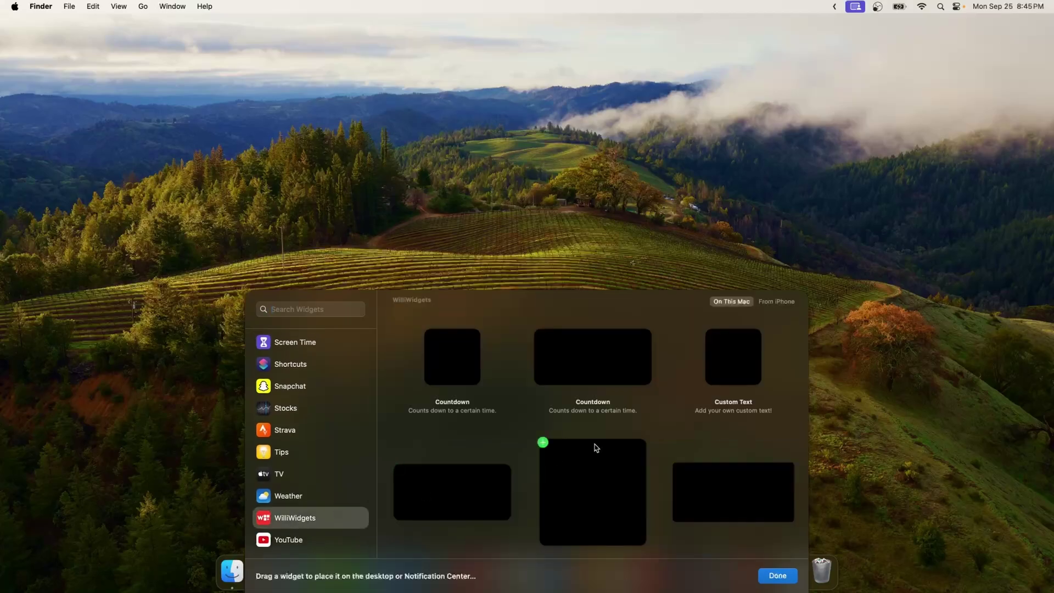
Step: Add two small WilliWidgets Custom Text widgets to the desktop, remove both, and add one again
left_click(734, 369)
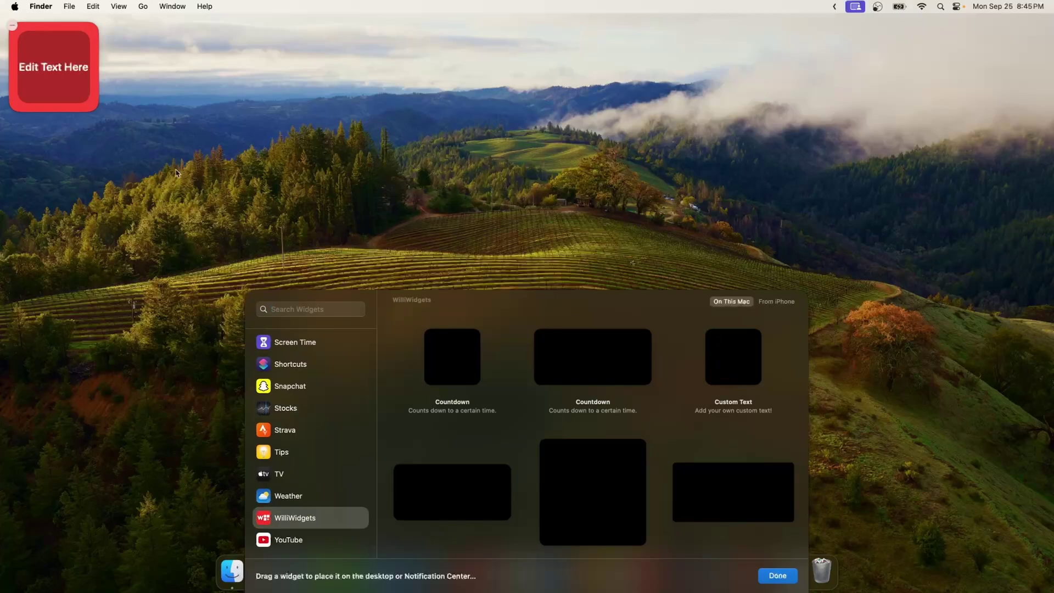
left_click(745, 372)
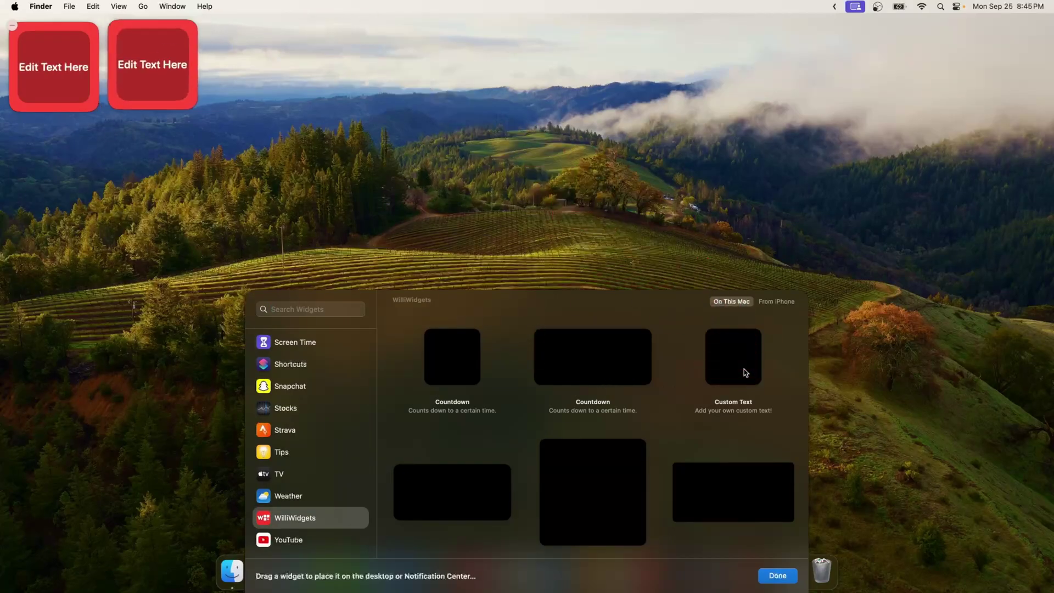
left_click(111, 26)
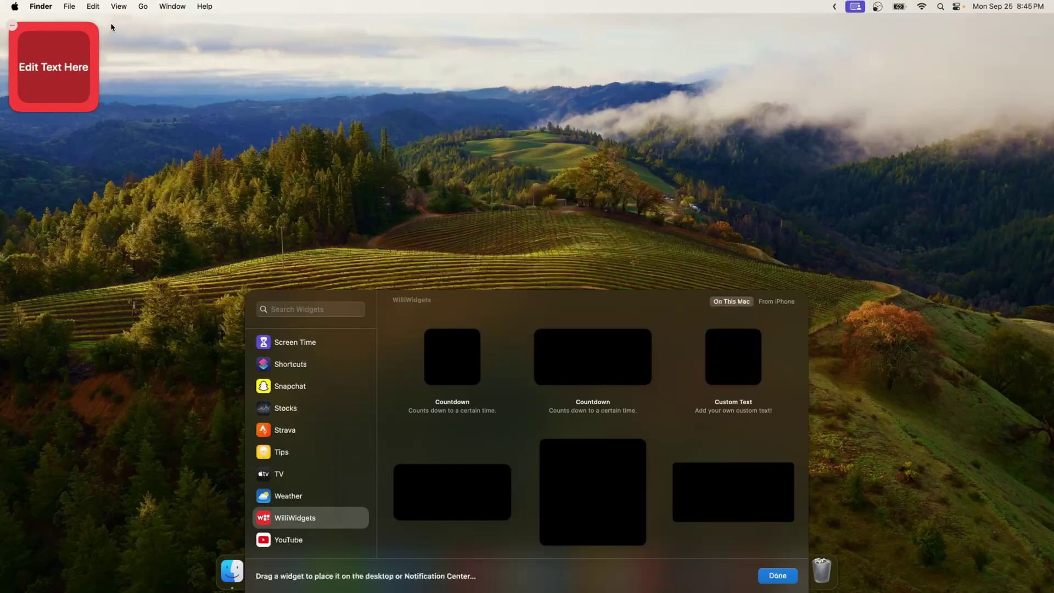
left_click(13, 26)
left_click(723, 364)
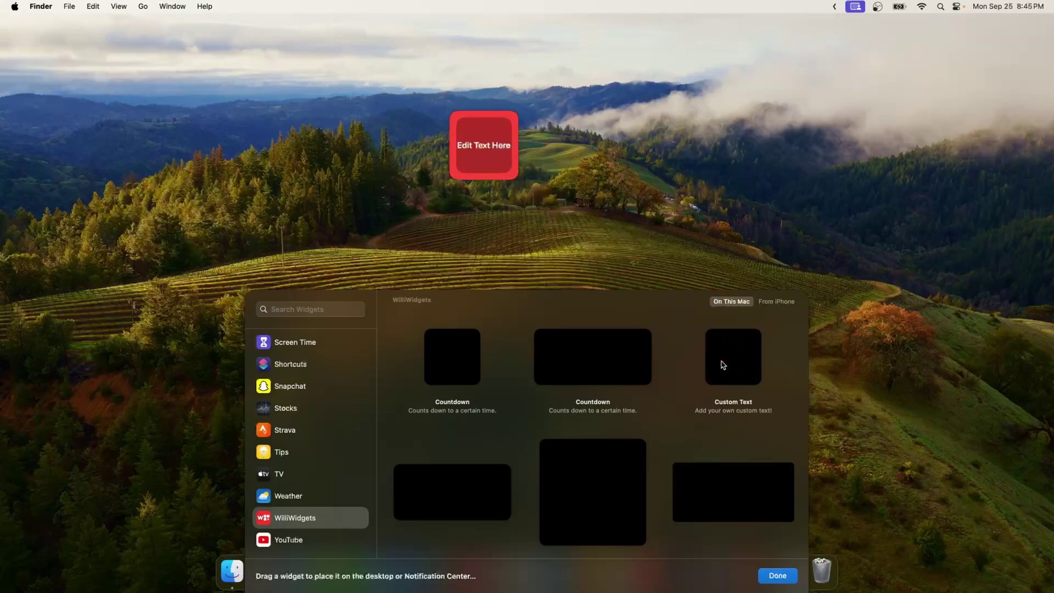
Step: Place the large WilliWidgets Quote of the Day widget on the desktop and move it freely away from the Custom Text widget
scroll(609, 413, "down", 10)
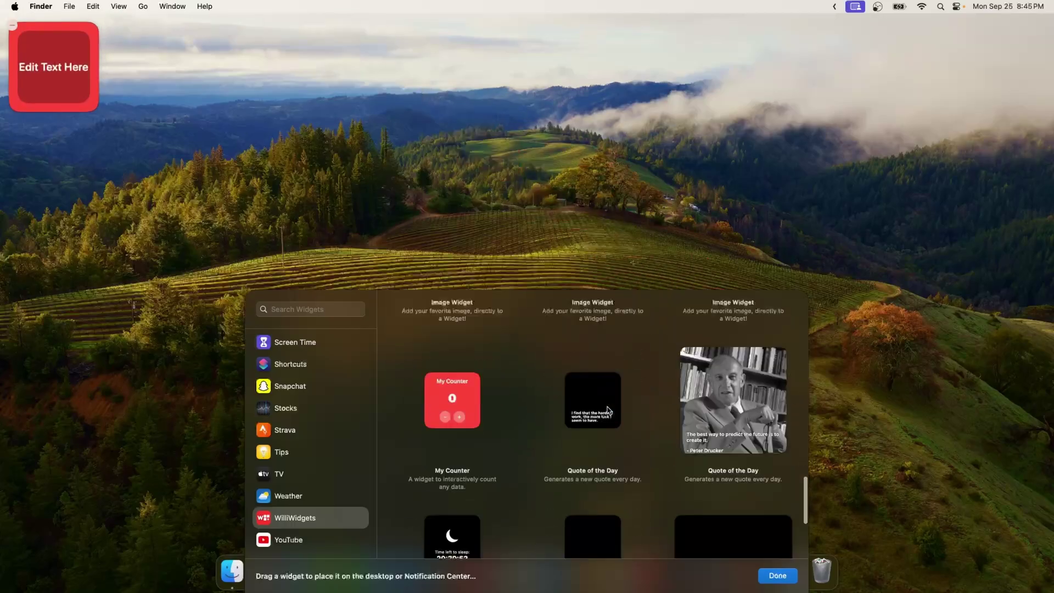
left_click(714, 351)
left_click(236, 109)
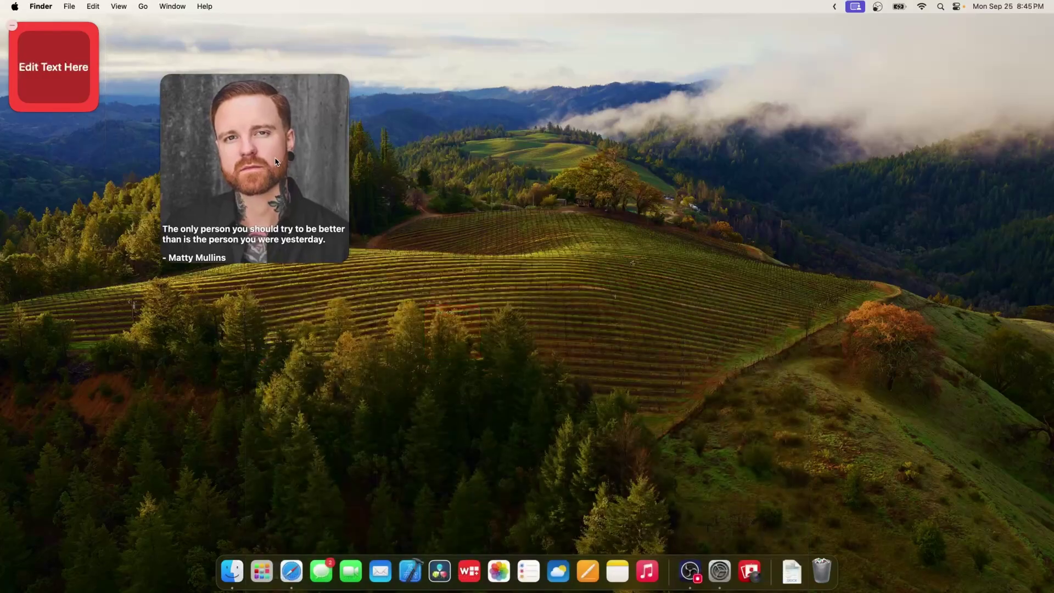
left_click_drag(235, 109, 363, 110)
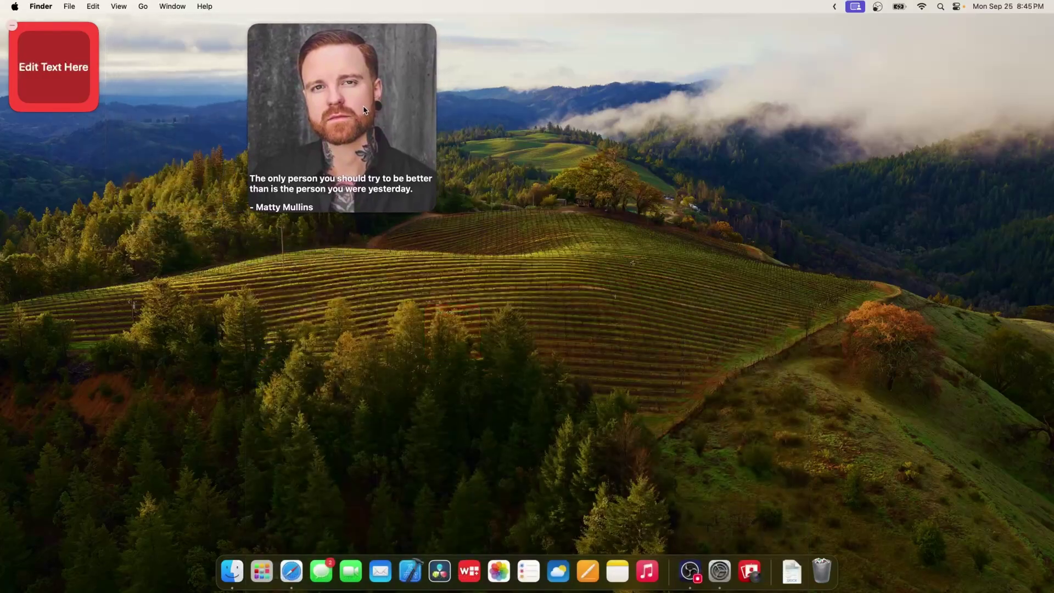
mouse_move(48, 57)
left_mouse_down()
mouse_move(95, 80)
mouse_move(45, 55)
left_mouse_up()
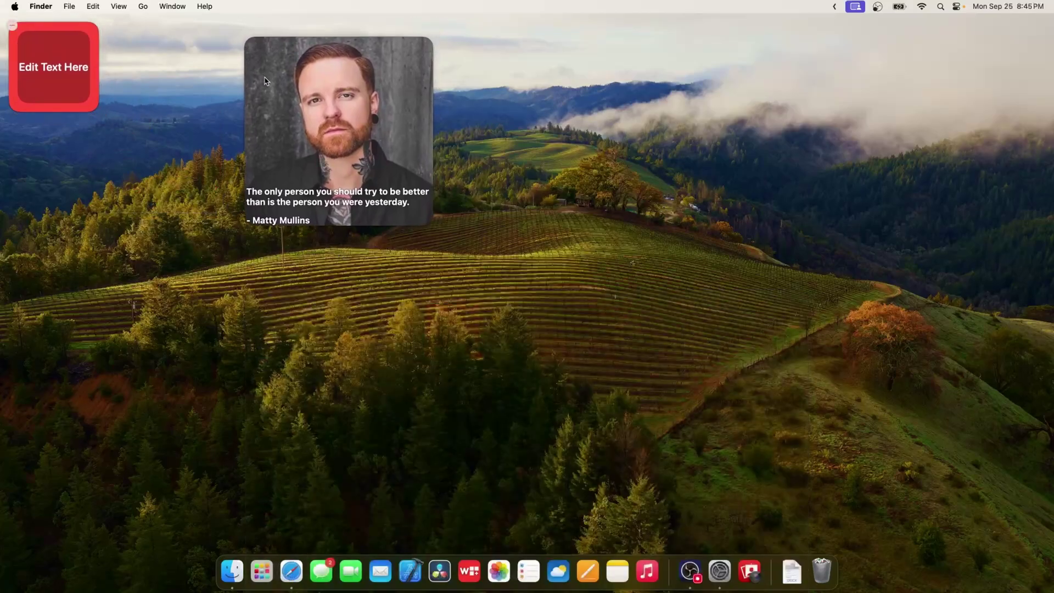
left_click_drag(264, 81, 334, 107)
Step: Remove the Quote of the Day and Custom Text widgets from the desktop
left_click(238, 46)
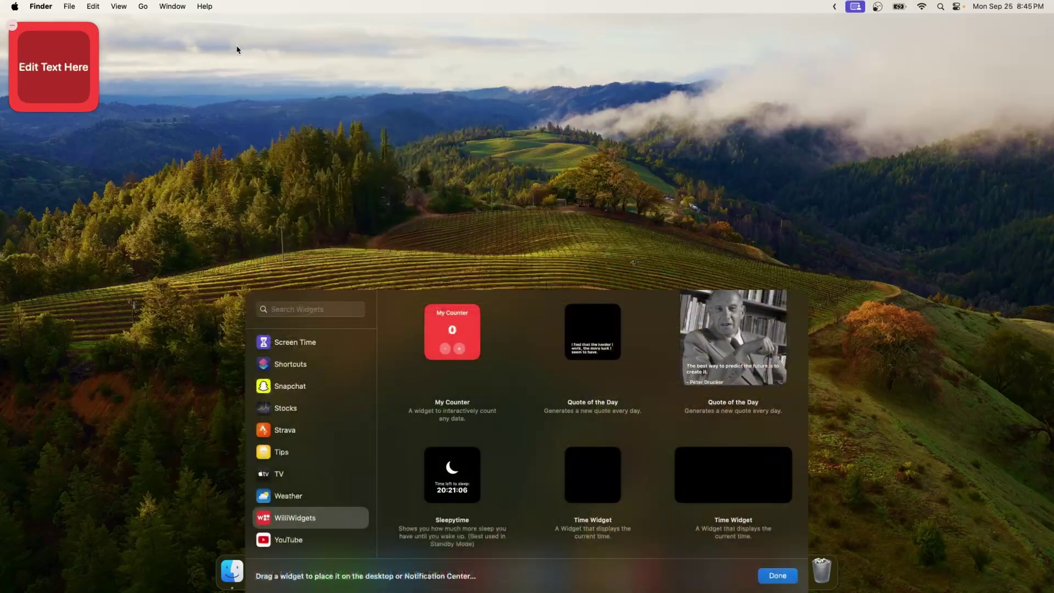
left_click_drag(70, 68, 38, 48)
left_click(13, 29)
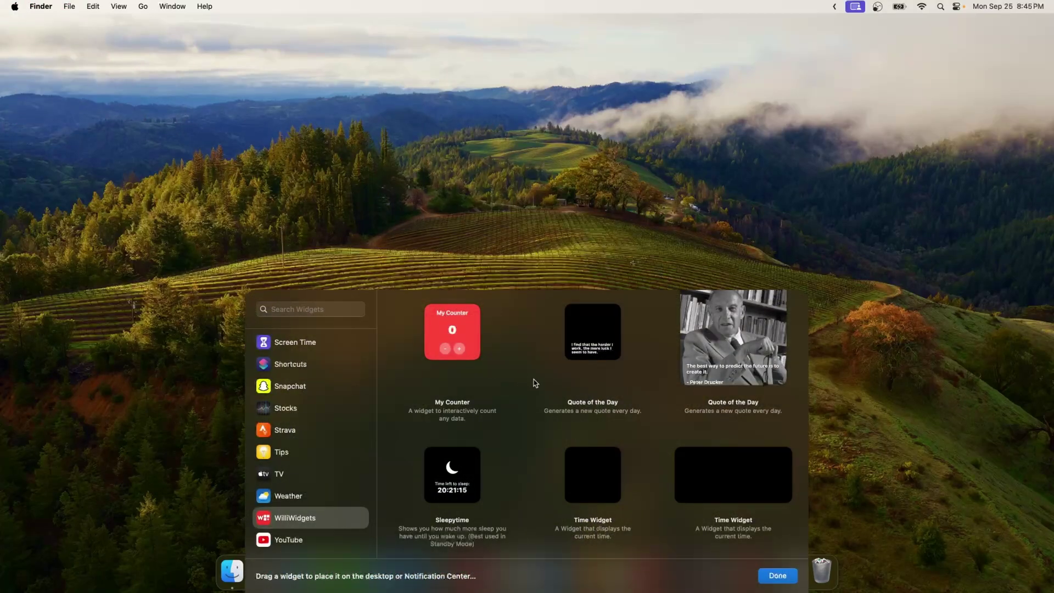
Step: Look through the Strava and WilliWidgets collections and compare the WilliWidgets offered from the iPhone with those on this Mac
scroll(536, 383, "up", 10)
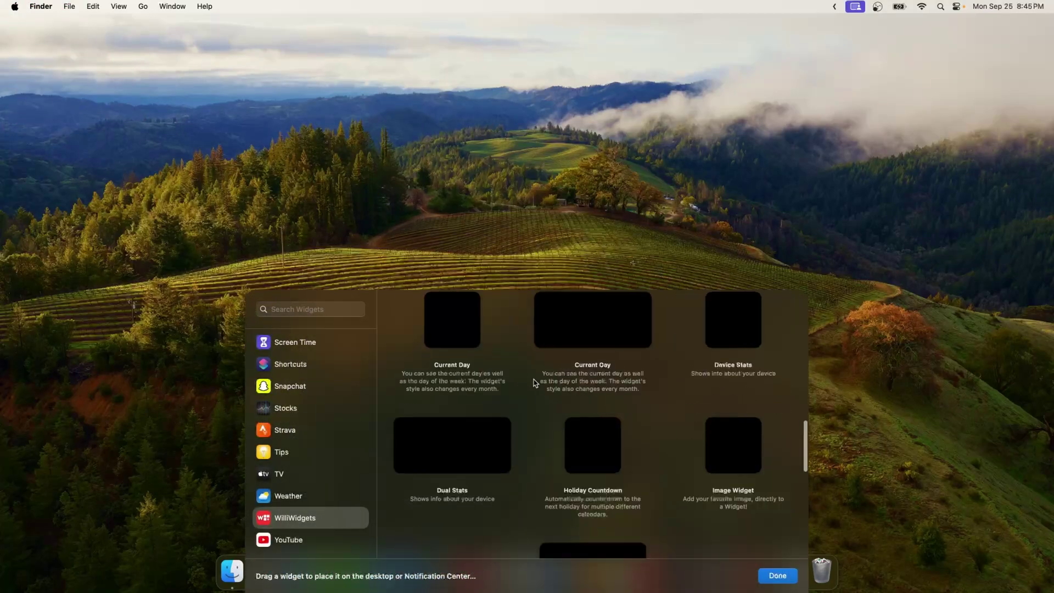
left_click(301, 431)
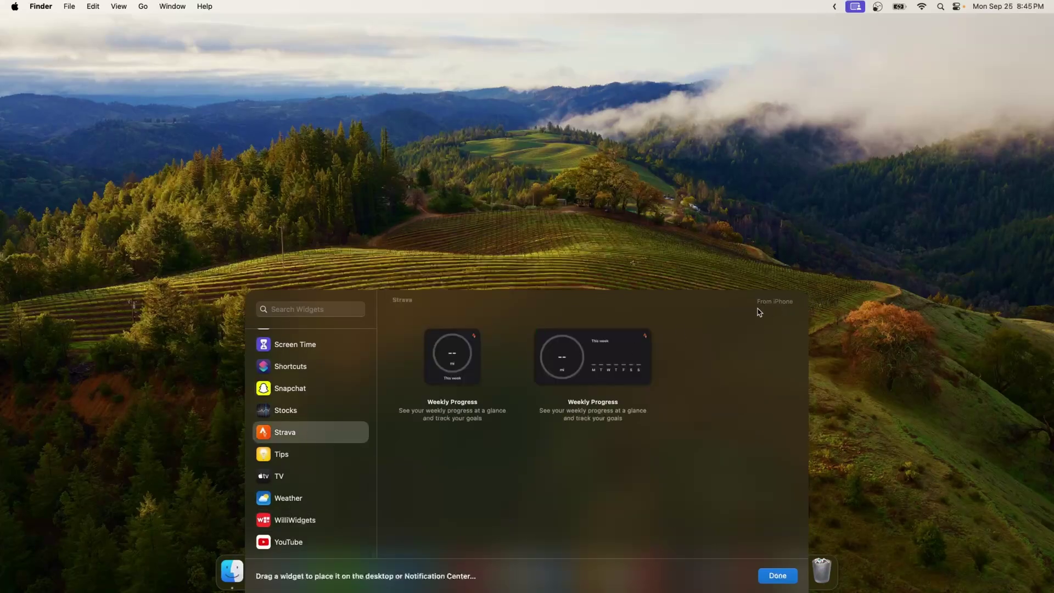
left_click(305, 524)
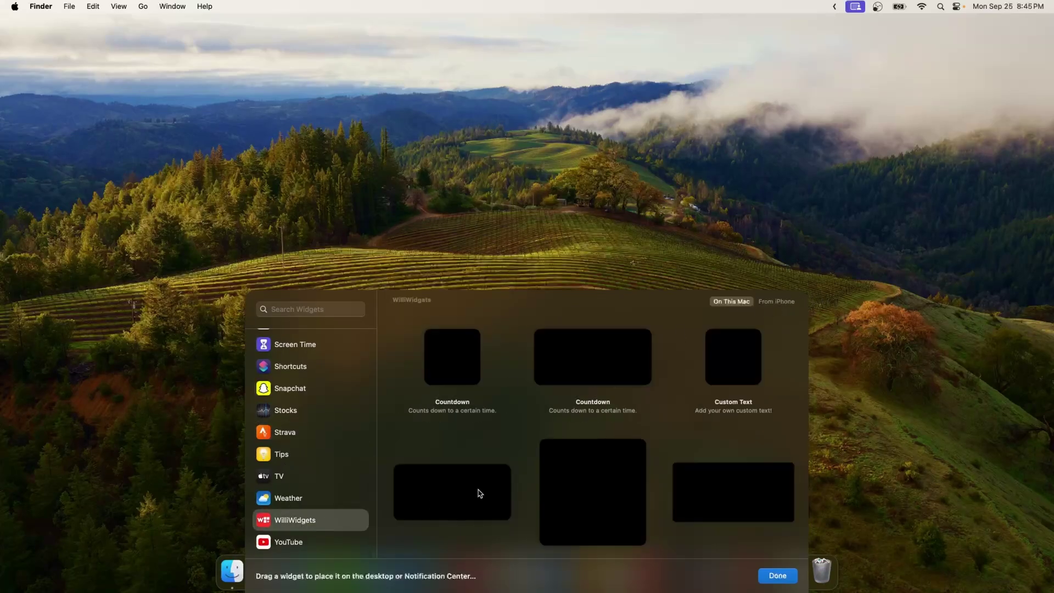
left_click(777, 303)
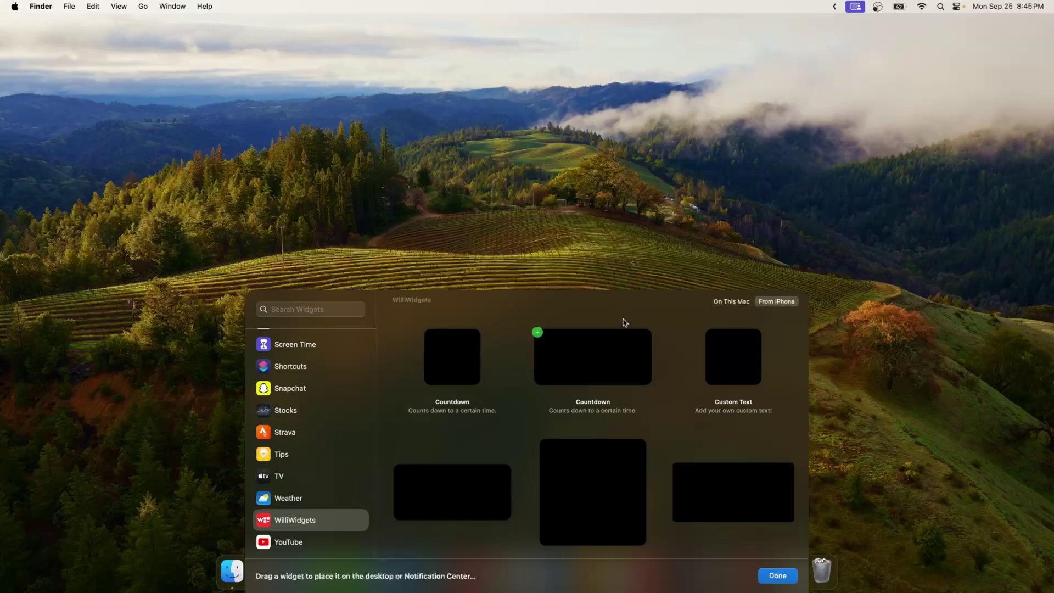
left_click(736, 302)
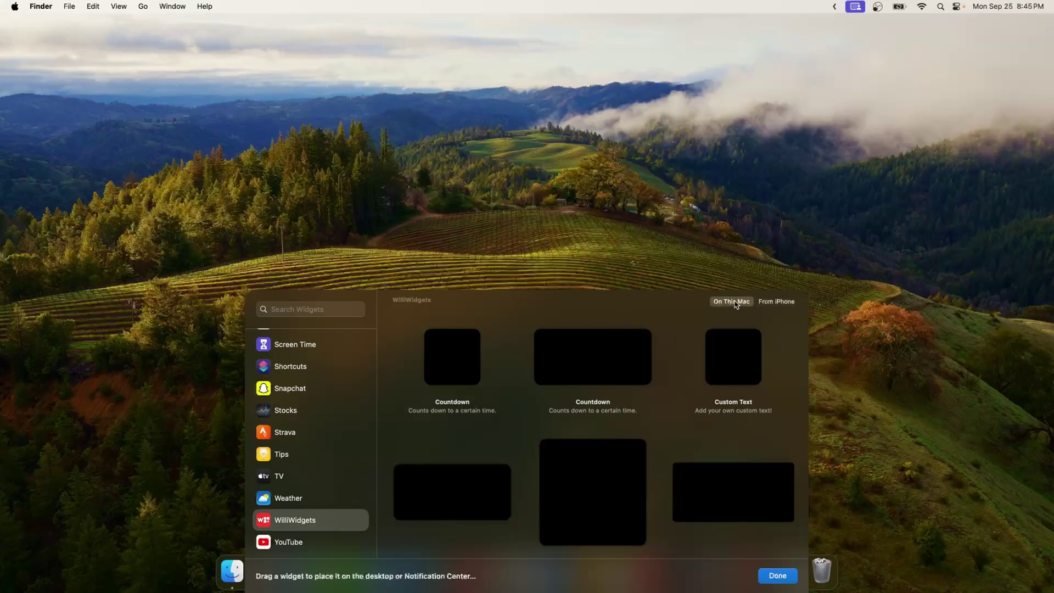
Step: Add the medium Strava Weekly Progress widget to the desktop and place the medium Batteries Status widget directly below it
left_click(312, 434)
left_click(584, 377)
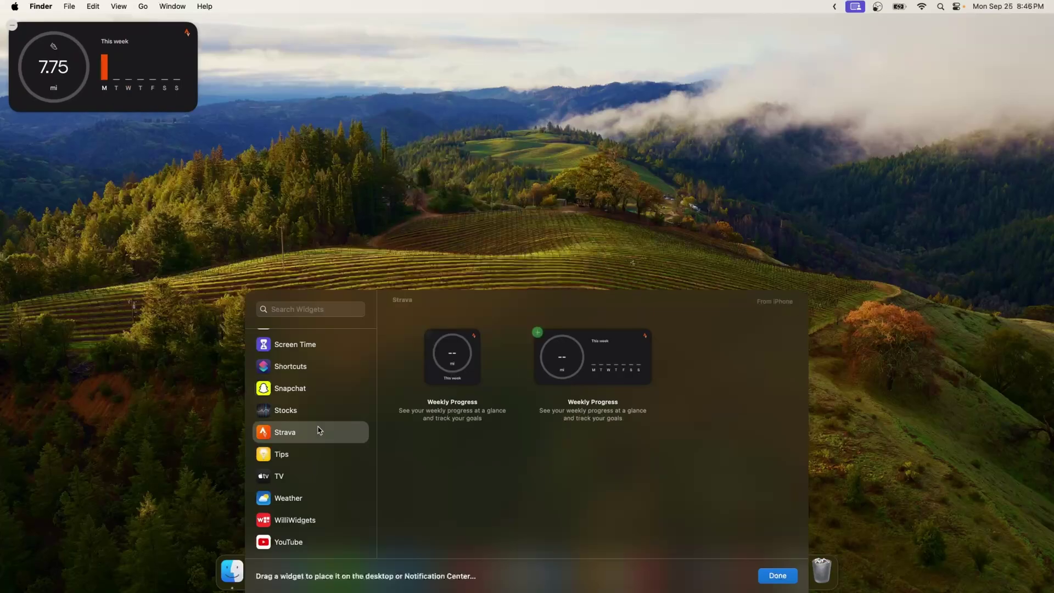
scroll(292, 497, "up", 5)
scroll(293, 496, "up", 4)
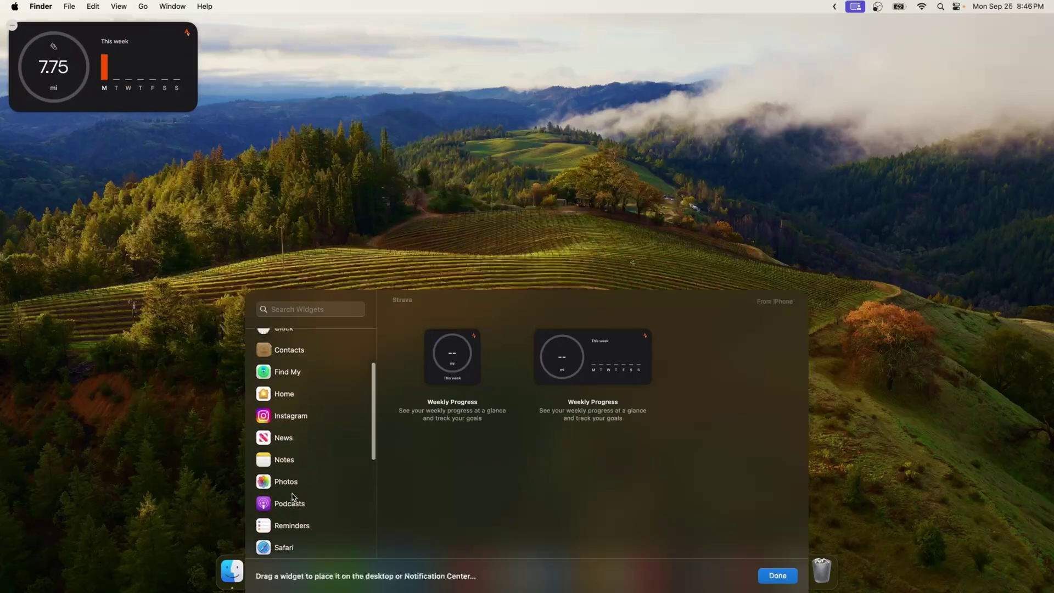
left_click(290, 362)
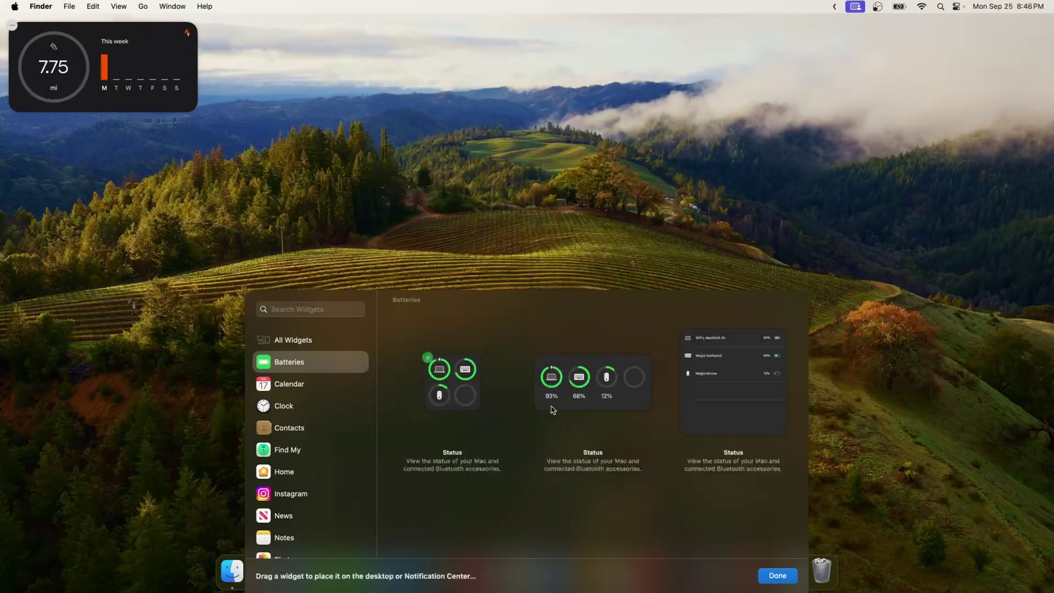
left_click_drag(598, 391, 108, 182)
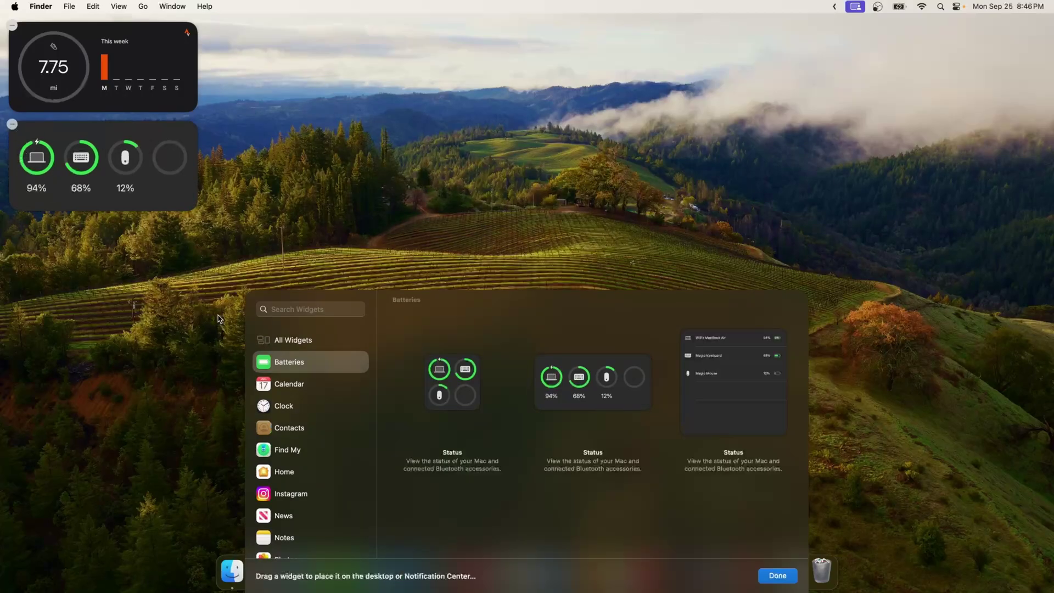
Step: Place the large WilliWidgets Quote of the Day widget on the desktop, aligned below the Batteries widget
scroll(329, 424, "up", 2)
scroll(331, 424, "down", 10)
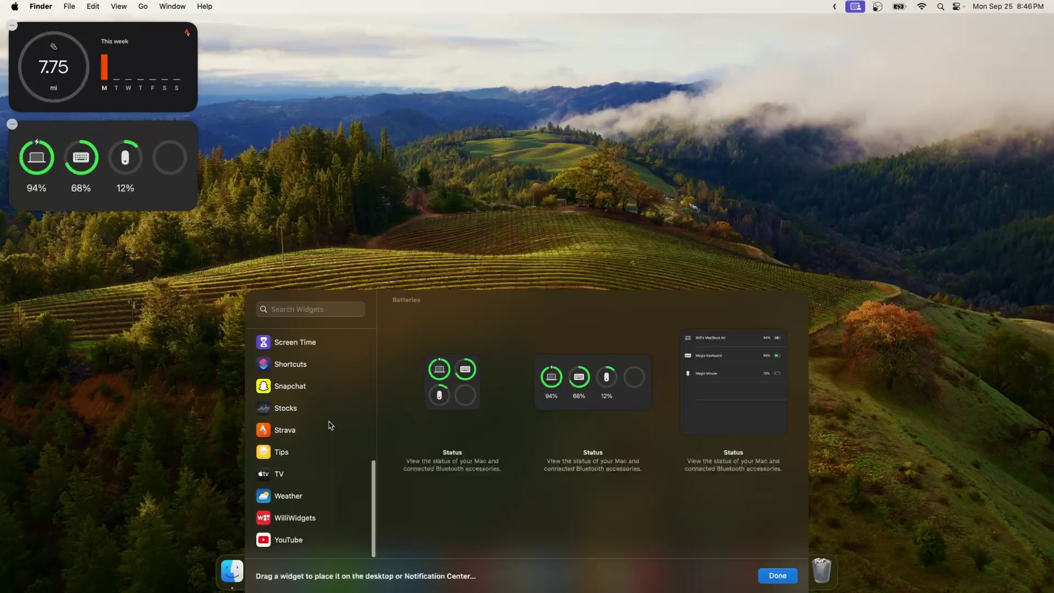
left_click(296, 521)
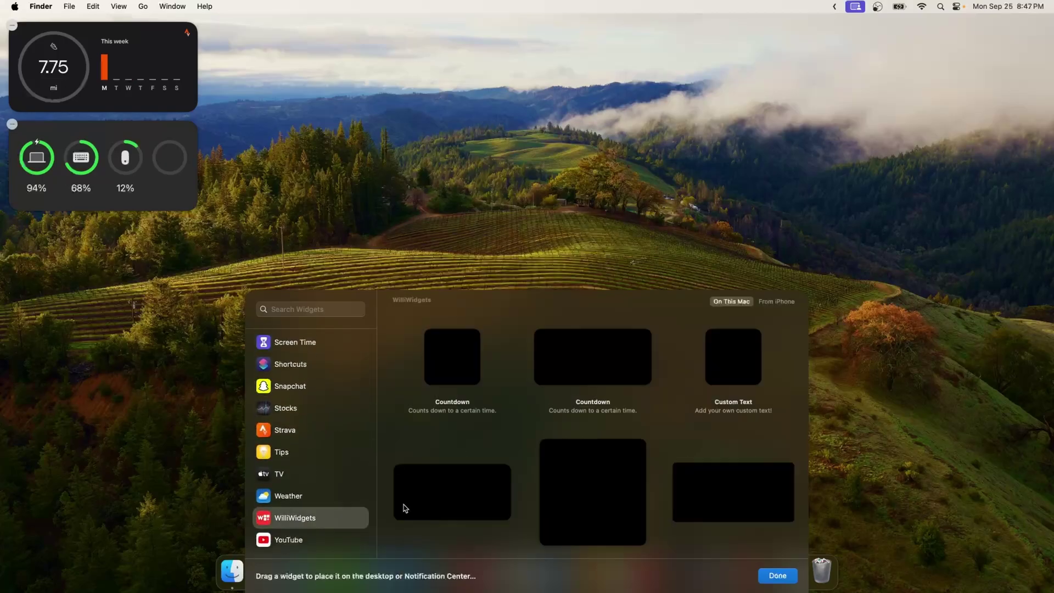
scroll(568, 483, "down", 5)
left_click(568, 449)
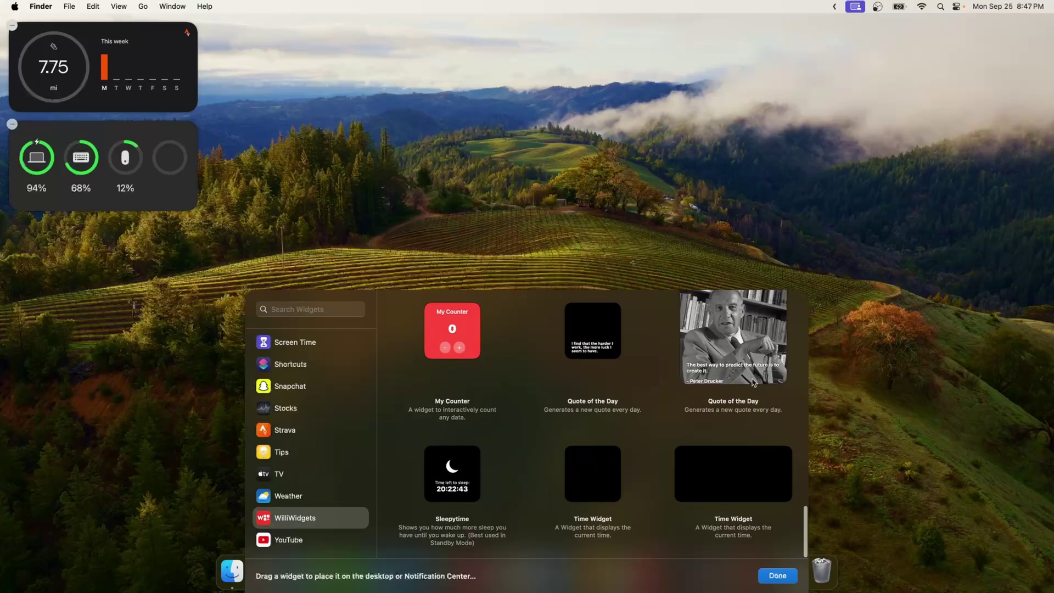
left_click_drag(316, 79, 165, 306)
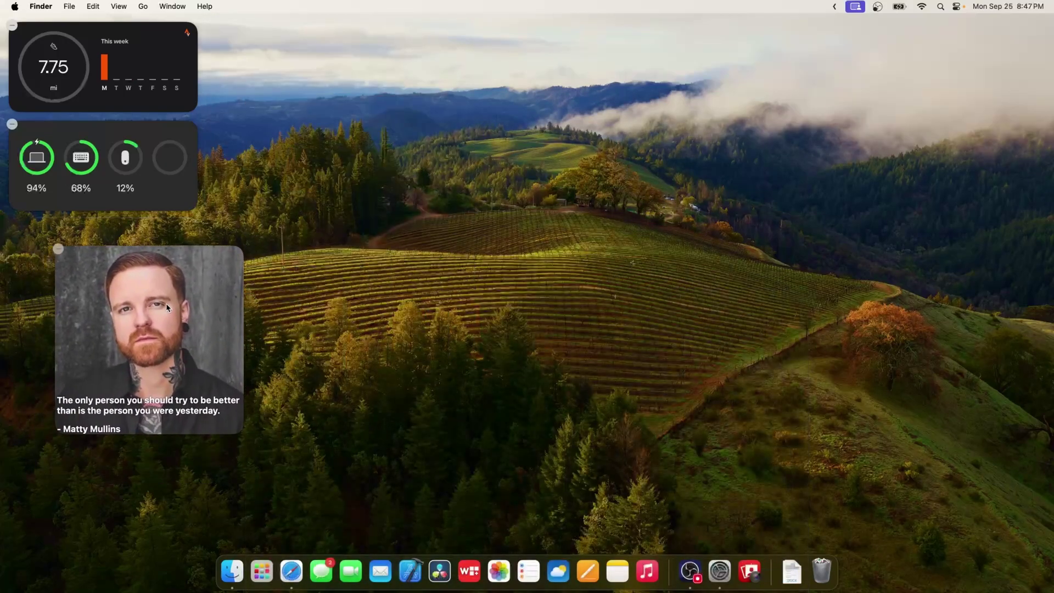
Step: View the WilliWidgets offered from the iPhone and return to those on this Mac
scroll(684, 373, "up", 5)
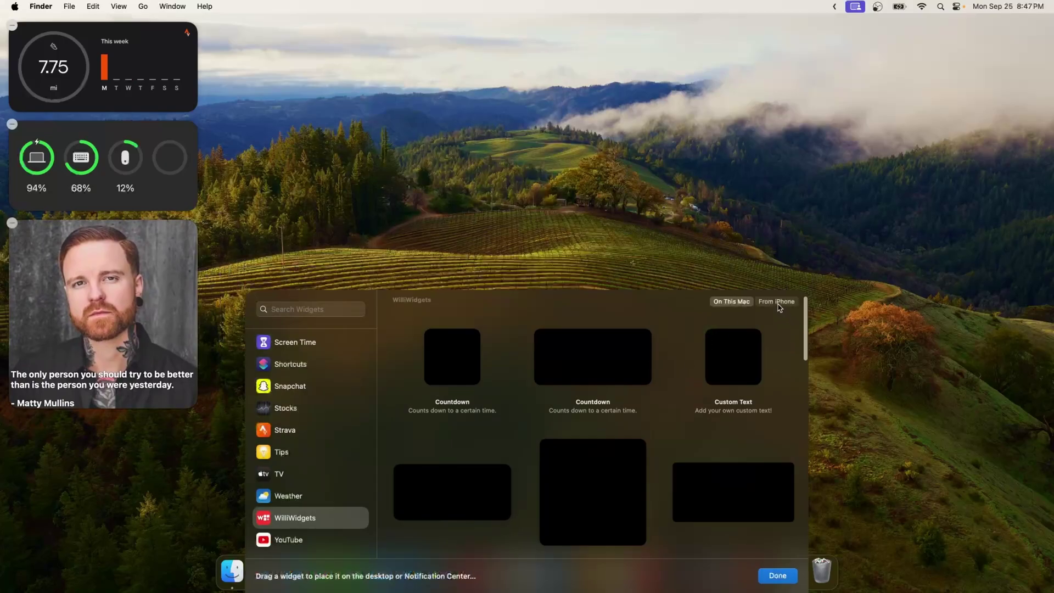
left_click(779, 302)
left_click(744, 302)
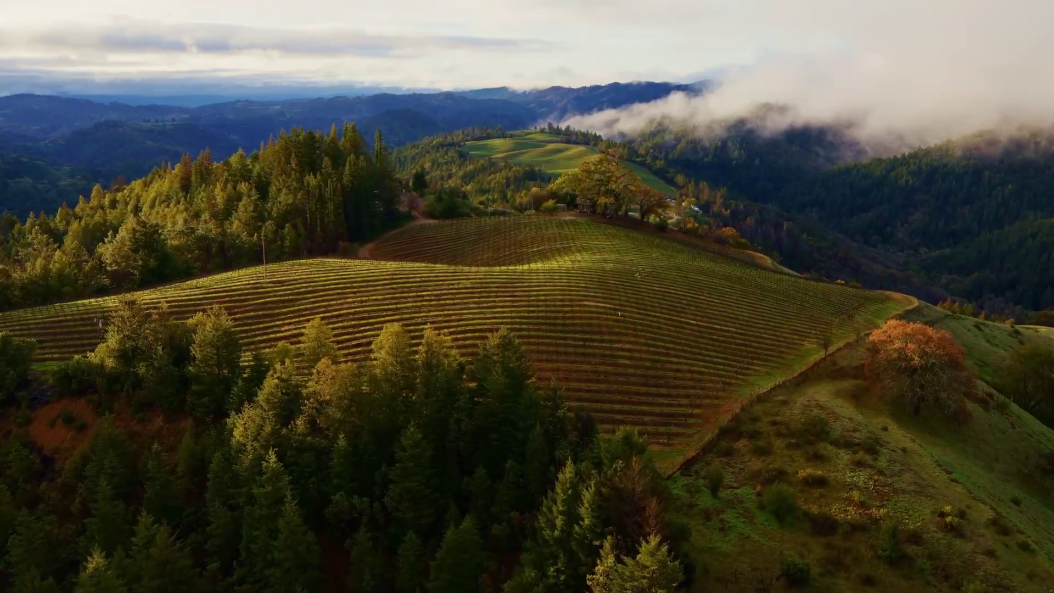
Step: Switch to System Settings, try the Ventura dynamic wallpaper in the Wallpaper settings, and set the wallpaper to Sonoma
key("shift")
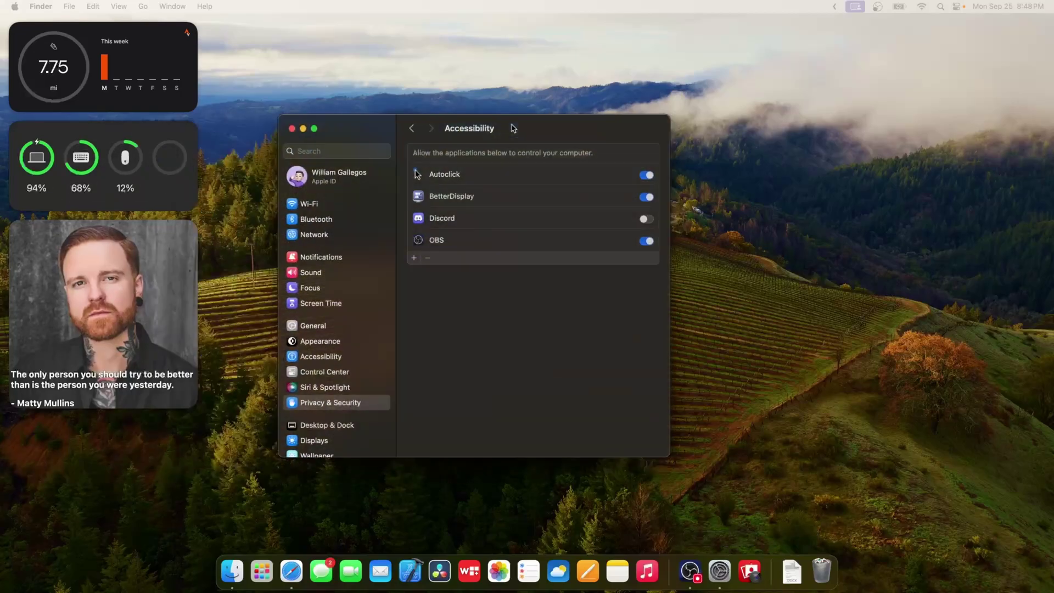
left_click_drag(628, 137, 583, 137)
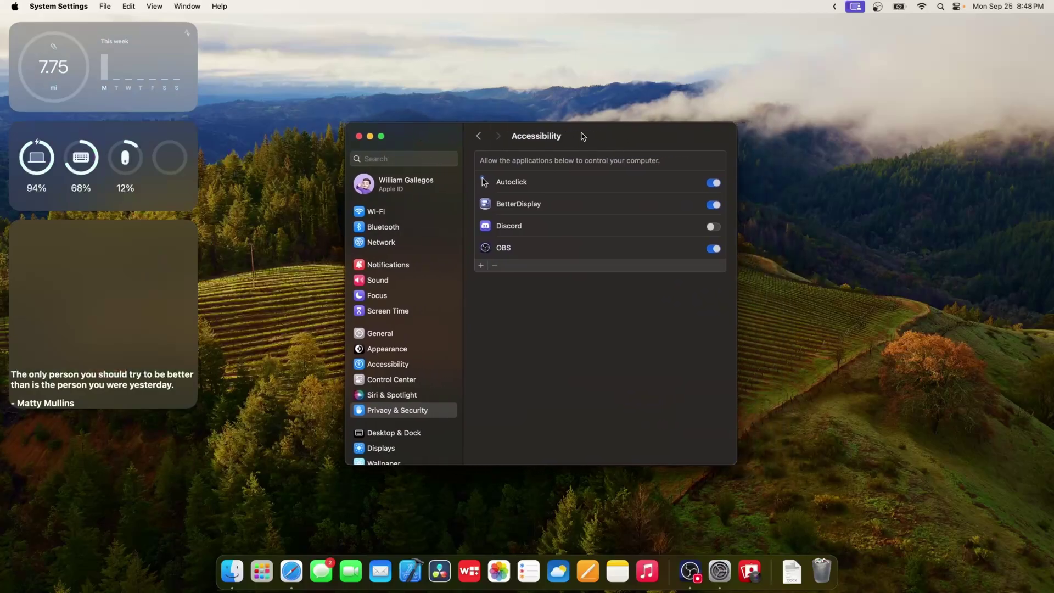
scroll(410, 349, "down", 5)
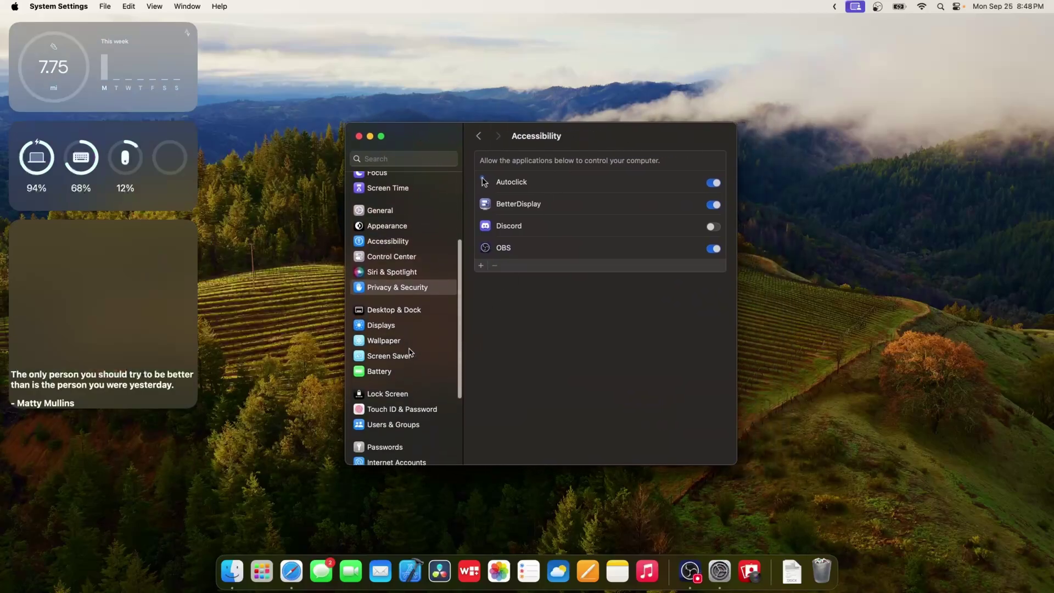
left_click(390, 341)
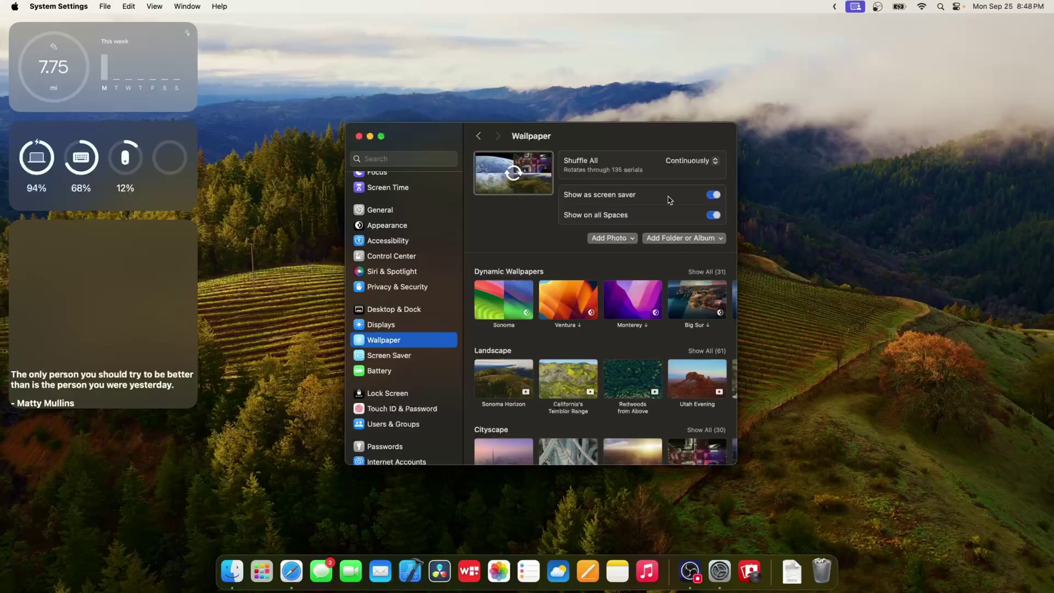
left_click(570, 302)
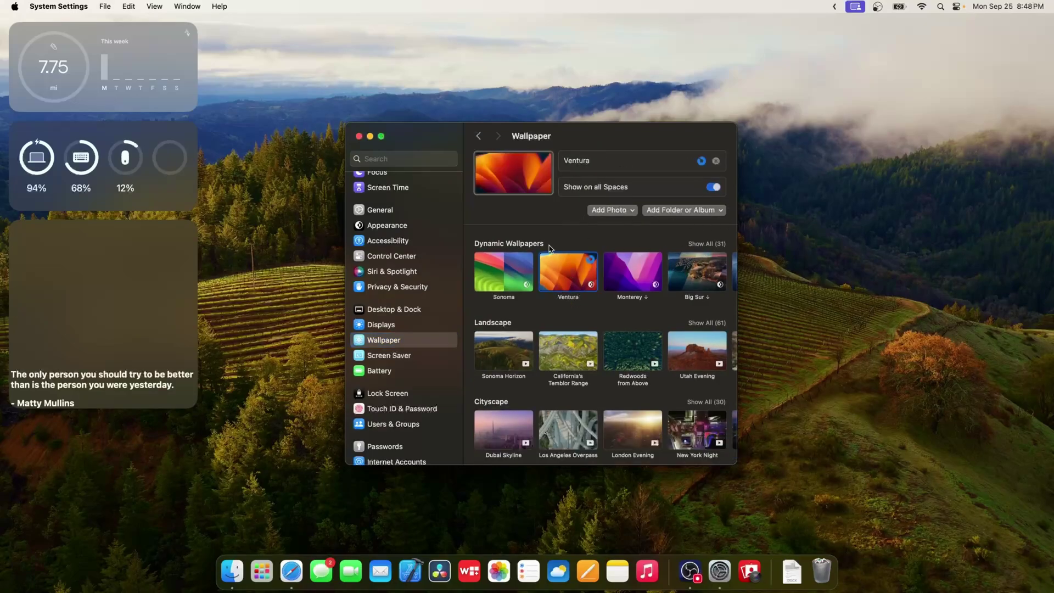
left_click(503, 272)
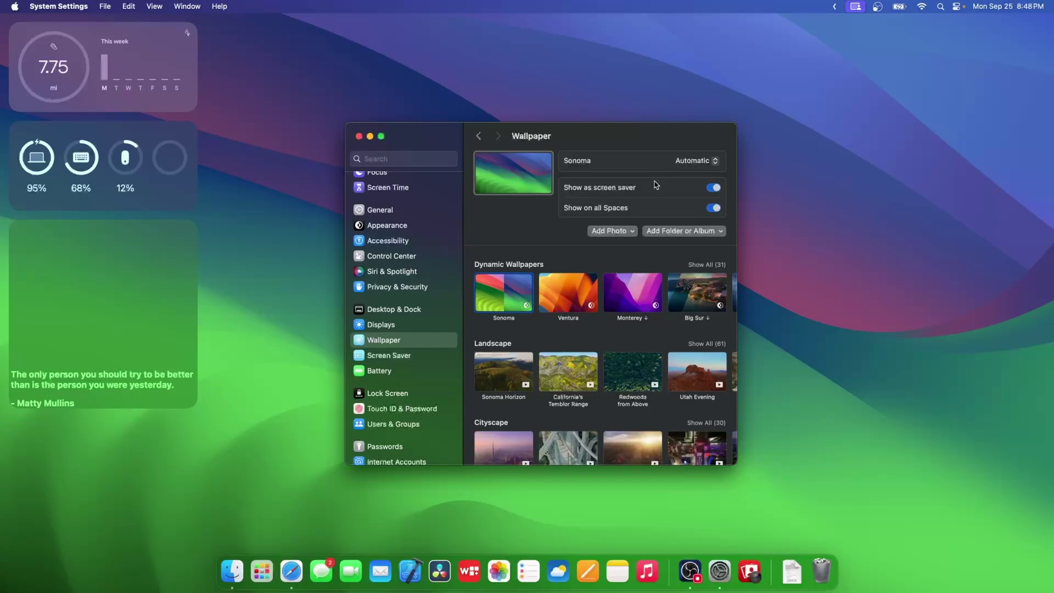
Step: Browse the wallpaper categories and show all of the Landscape and Cityscape aerials
scroll(595, 380, "down", 10)
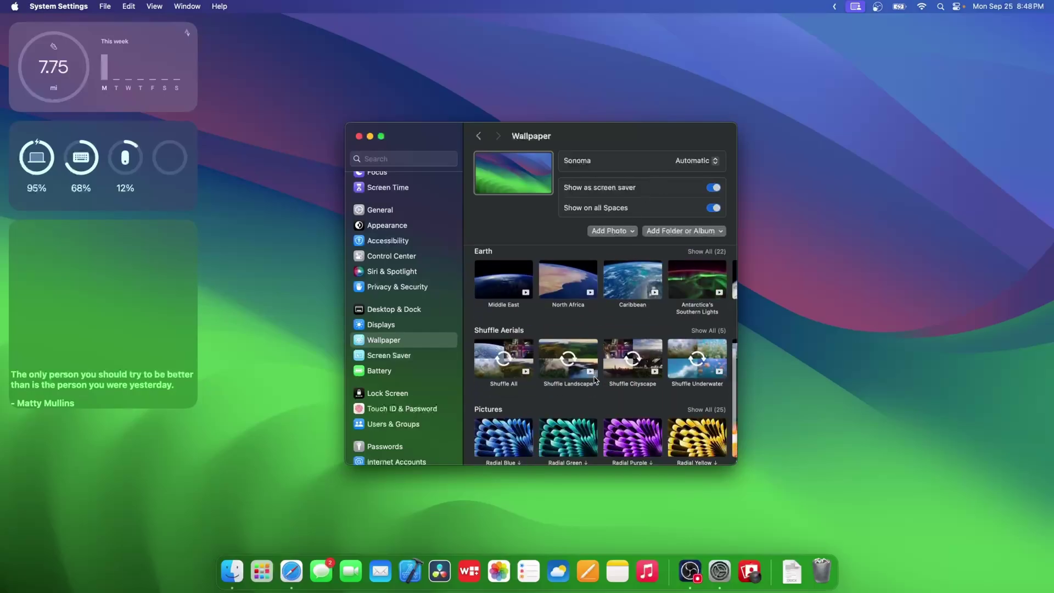
scroll(596, 380, "up", 6)
scroll(595, 380, "up", 4)
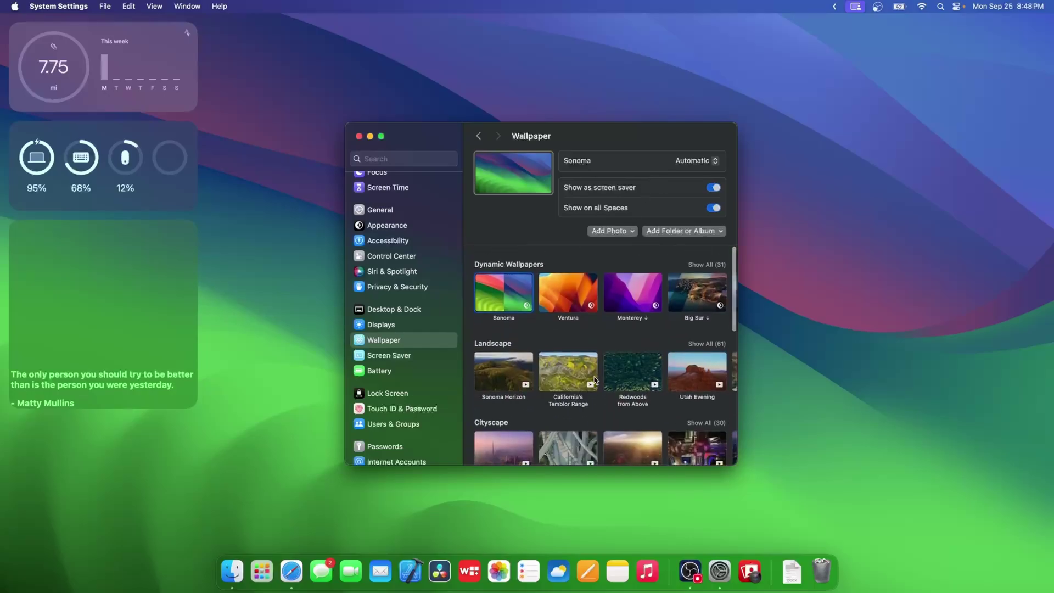
left_click(703, 346)
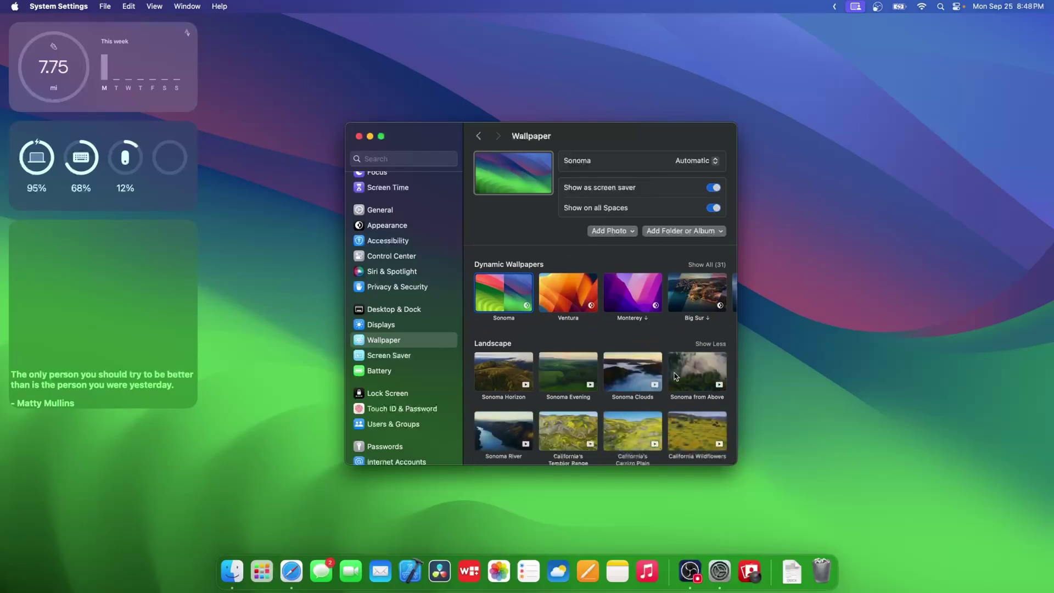
scroll(675, 377, "down", 5)
scroll(675, 377, "down", 15)
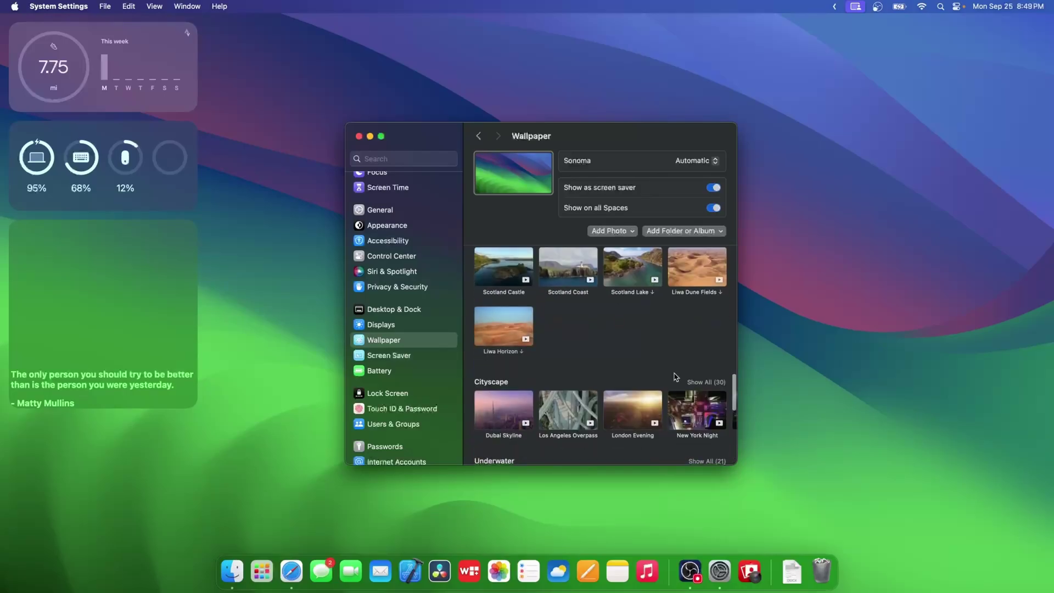
left_click(706, 381)
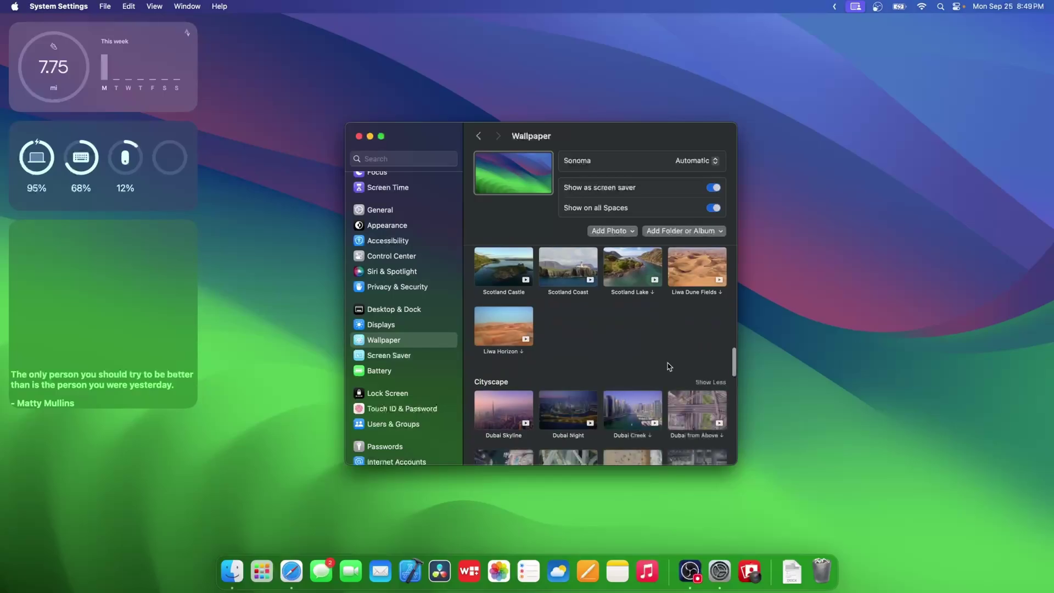
Step: Try the Scotland Coast and Sonoma Horizon aerials as the desktop wallpaper
left_click(566, 265)
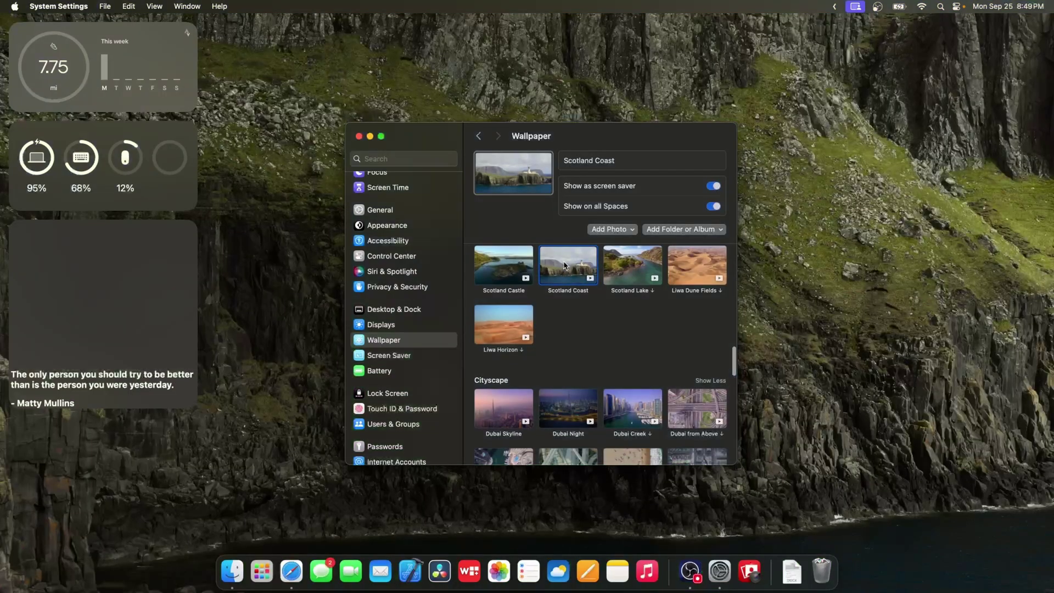
left_click(496, 271)
left_click(564, 268)
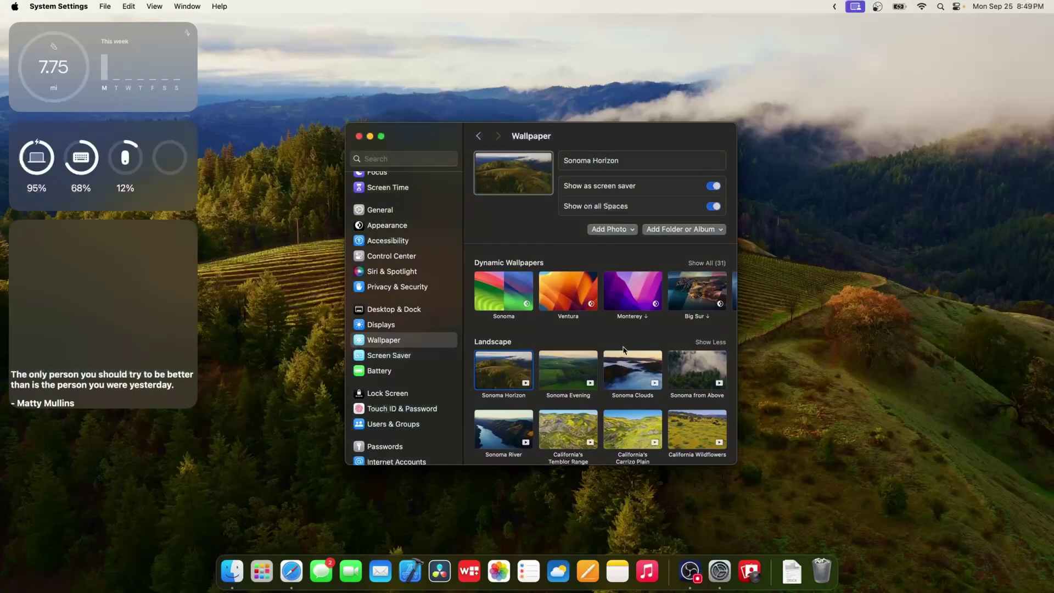
Step: Set the wallpaper to Shuffle All from the Shuffle Aerials category and move the settings window slightly
scroll(624, 352, "down", 20)
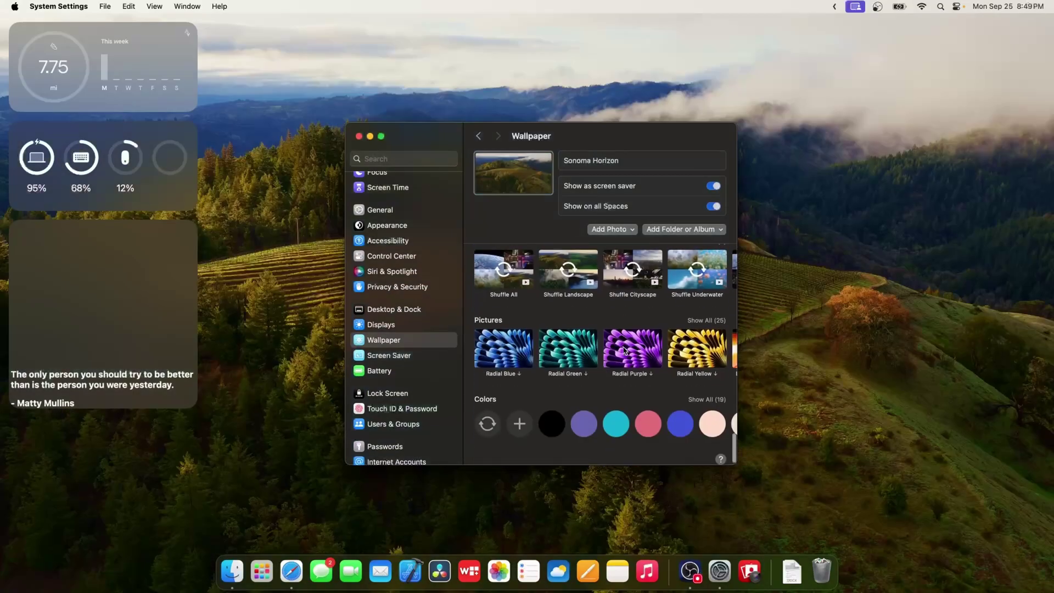
scroll(624, 351, "up", 5)
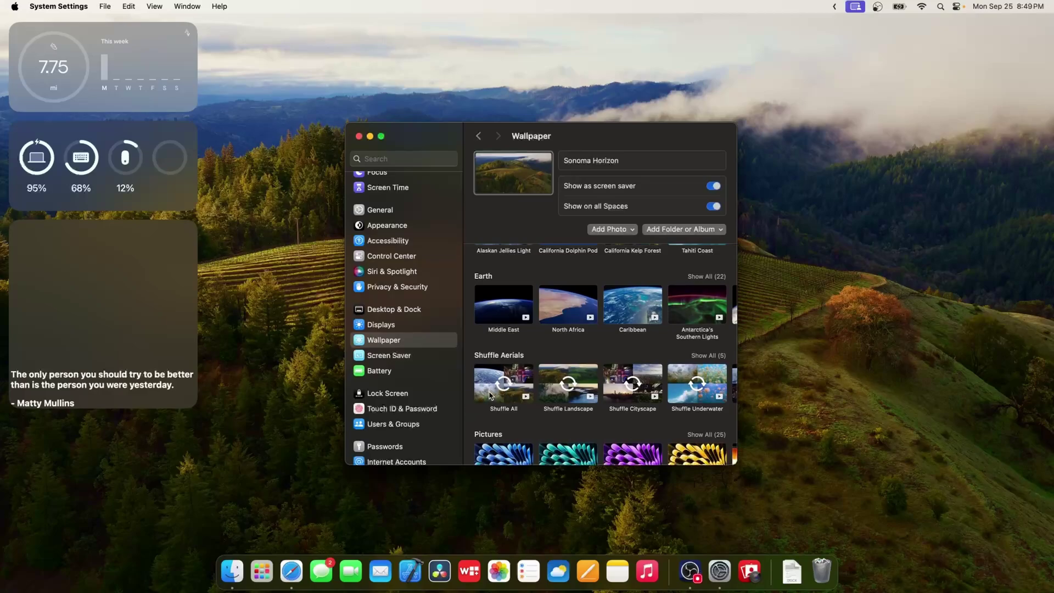
scroll(494, 417, "up", 3)
left_click(498, 446)
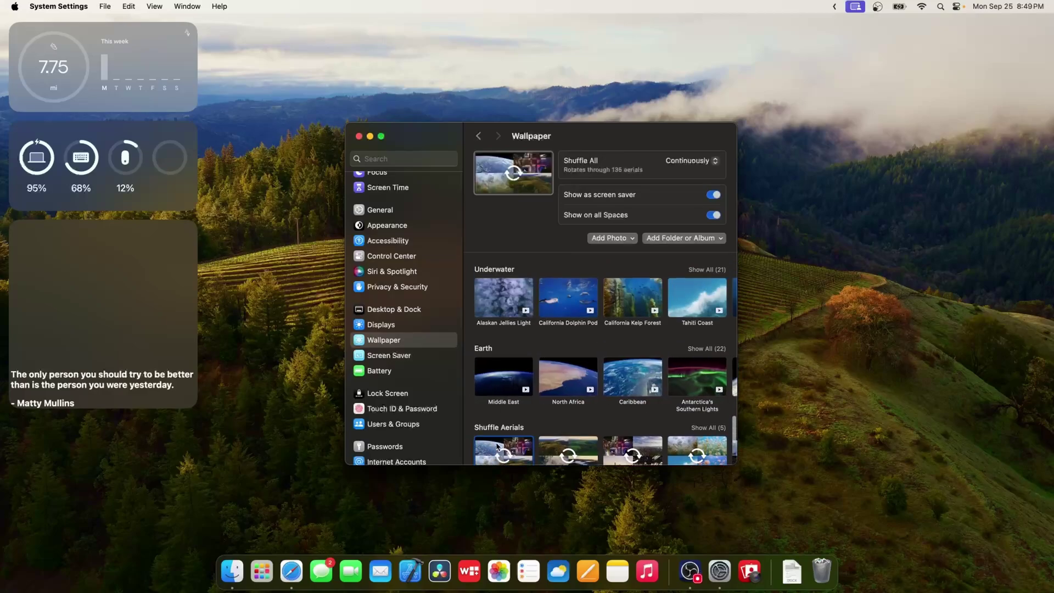
mouse_move(560, 134)
left_mouse_down()
mouse_move(679, 402)
mouse_move(553, 147)
left_mouse_up()
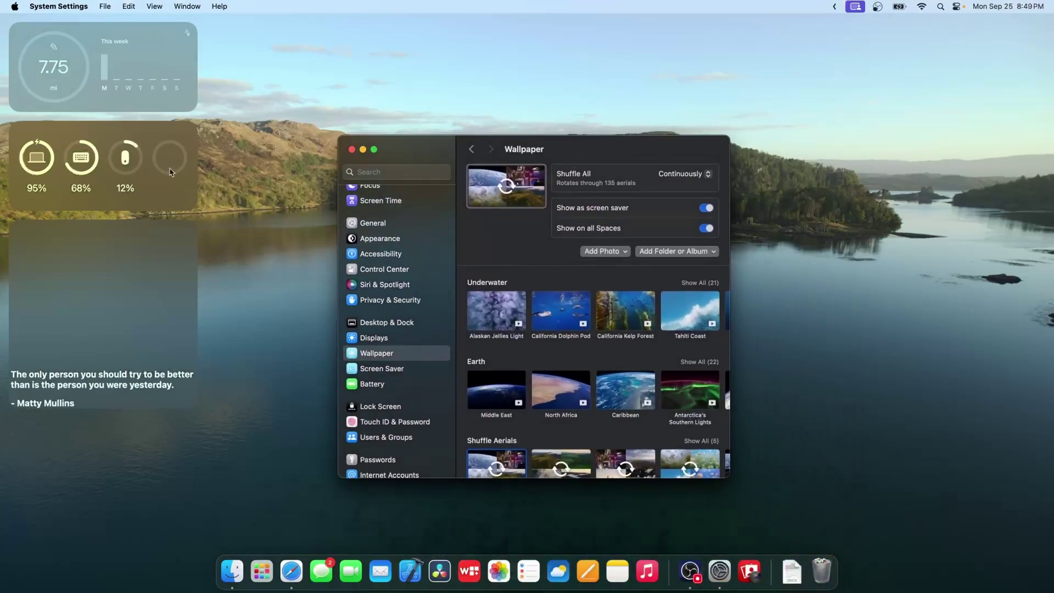
Step: Try out the medium Storage and Battery widget on the desktop, shifting it just above the settings window
left_click(357, 109)
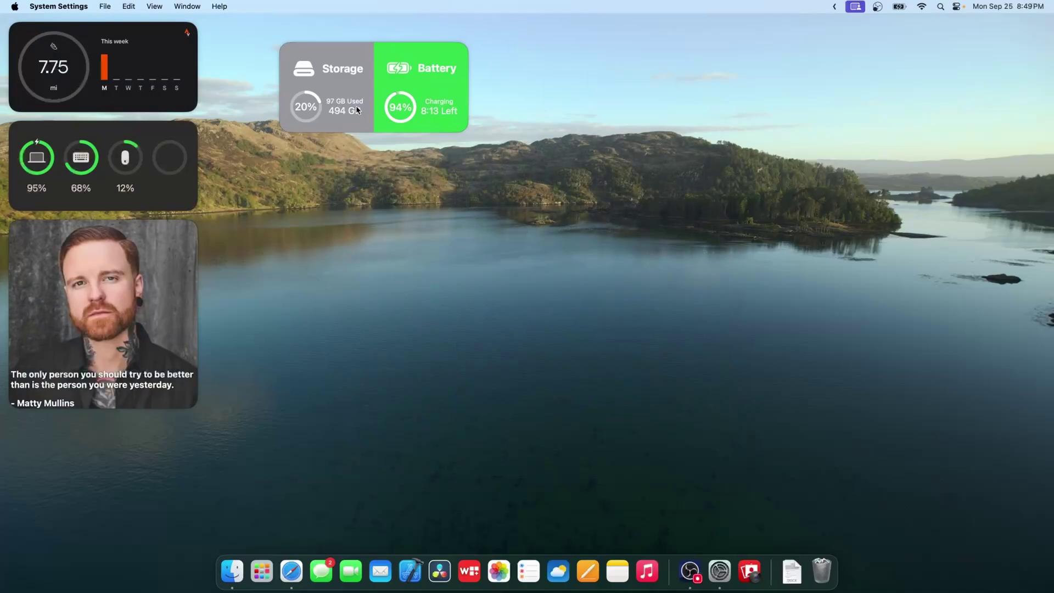
left_click_drag(357, 107, 352, 126)
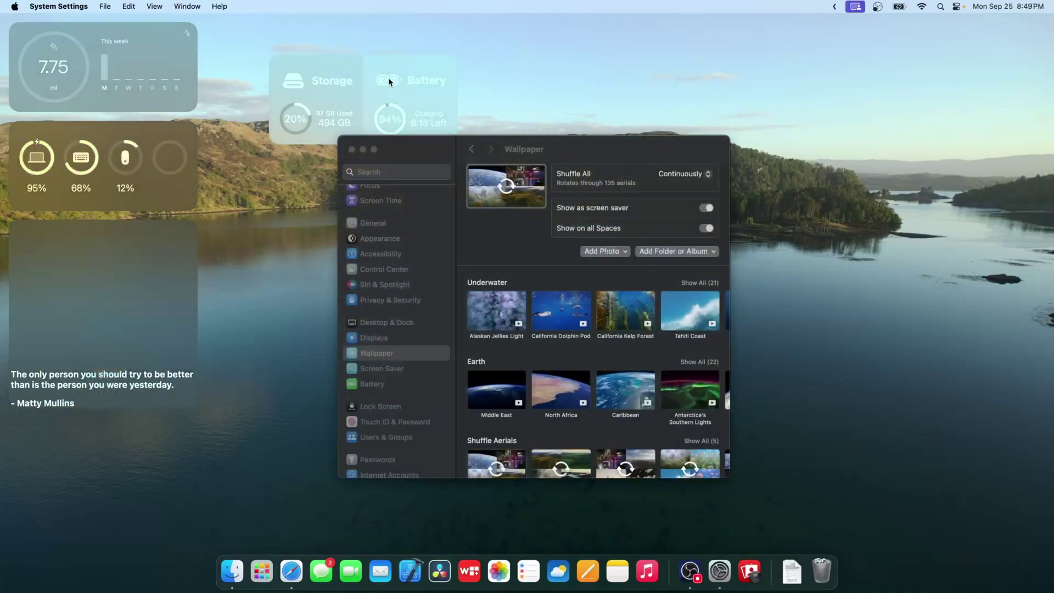
left_click_drag(364, 82, 417, 147)
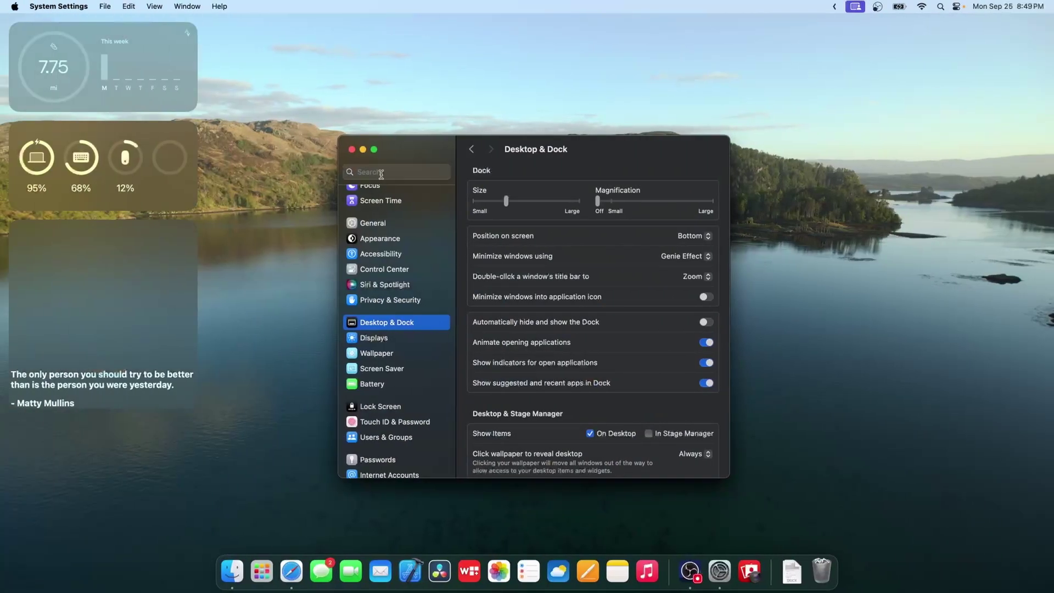
Step: Test revealing the desktop and its widgets from the wallpaper, and bring the Desktop & Dock settings window back
left_click(371, 72)
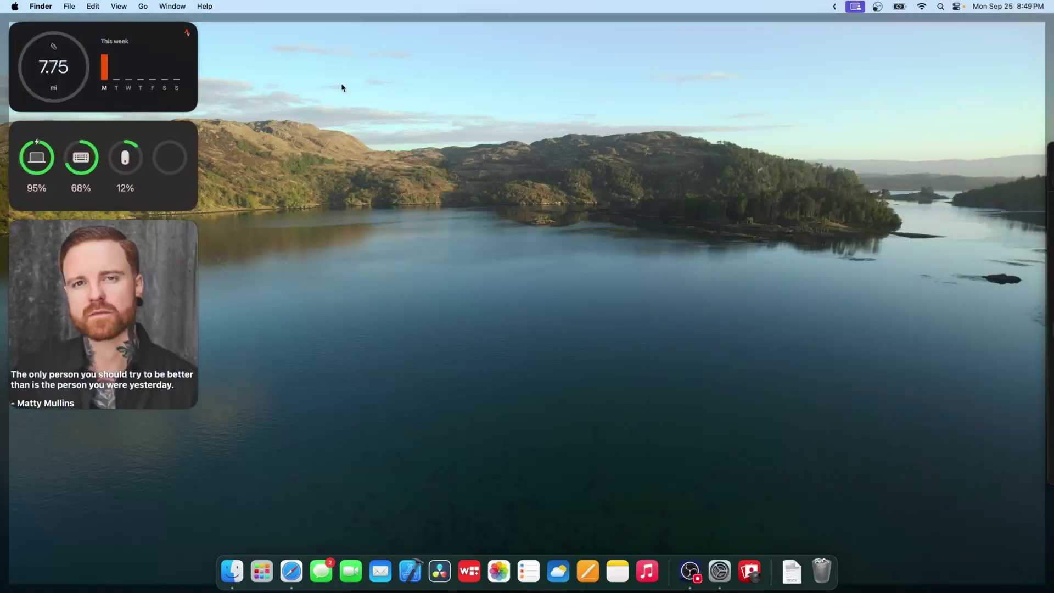
left_click(694, 142)
left_click(489, 81)
left_click(463, 68)
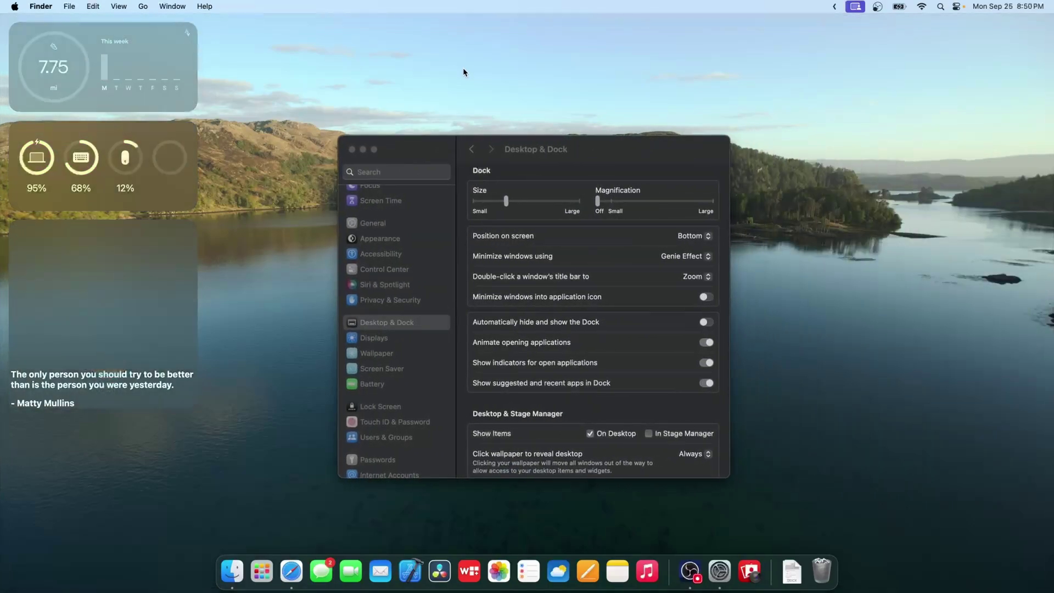
Step: Set the option for revealing the desktop from the wallpaper to Only in Stage Manager, test it, and check Control Center for Stage Manager
left_click(625, 287)
scroll(604, 307, "down", 3)
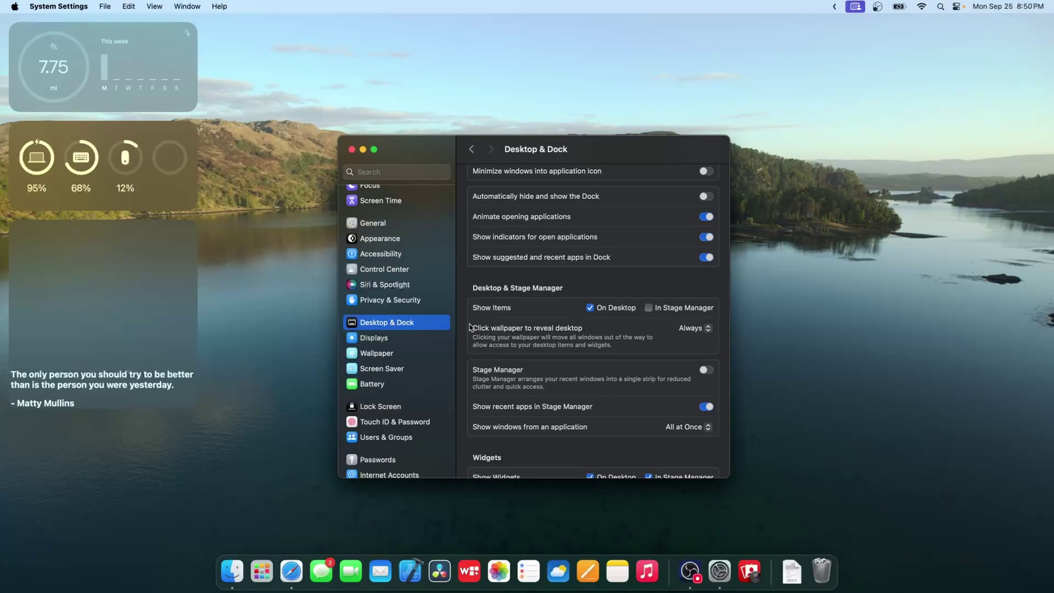
left_click(696, 328)
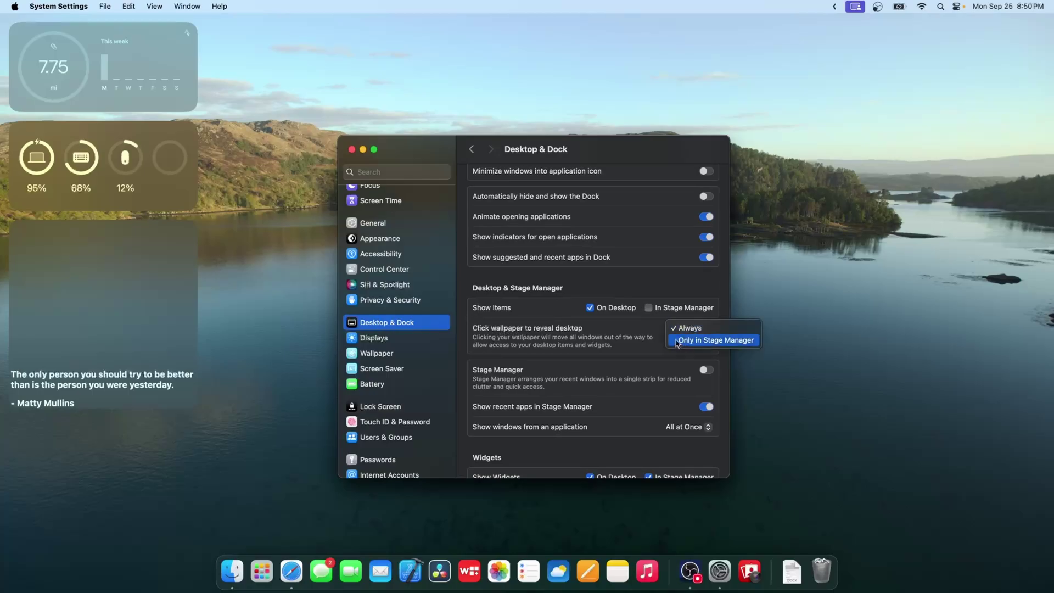
left_click(746, 338)
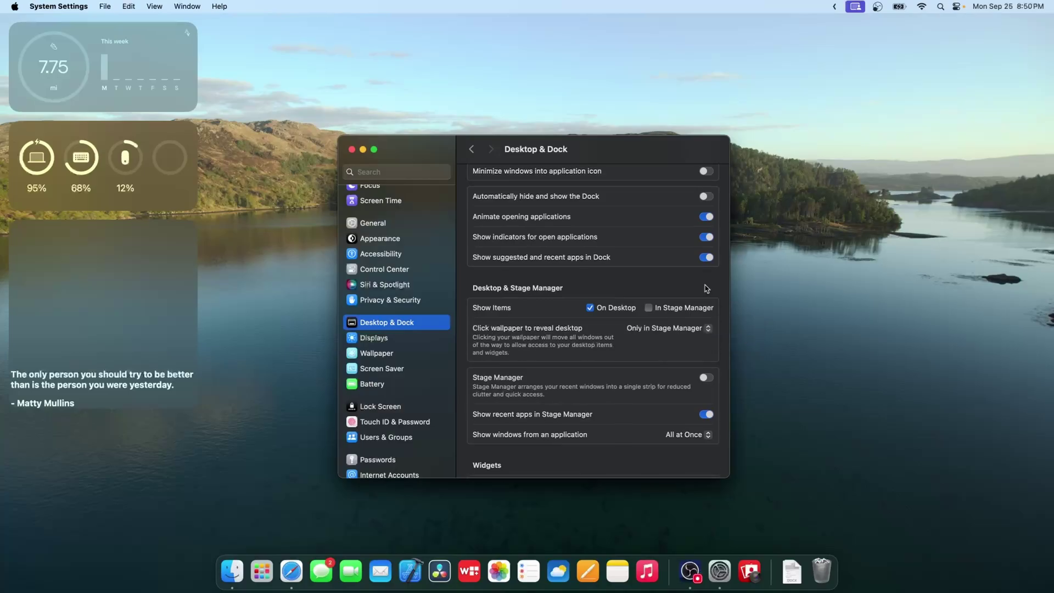
left_click(505, 57)
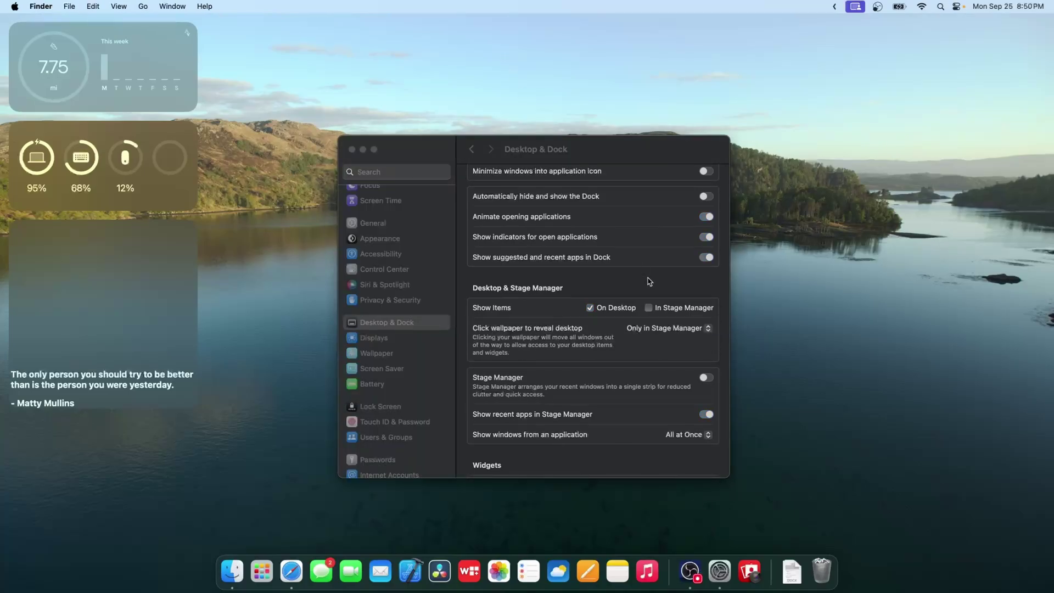
left_click(657, 325)
left_click(956, 6)
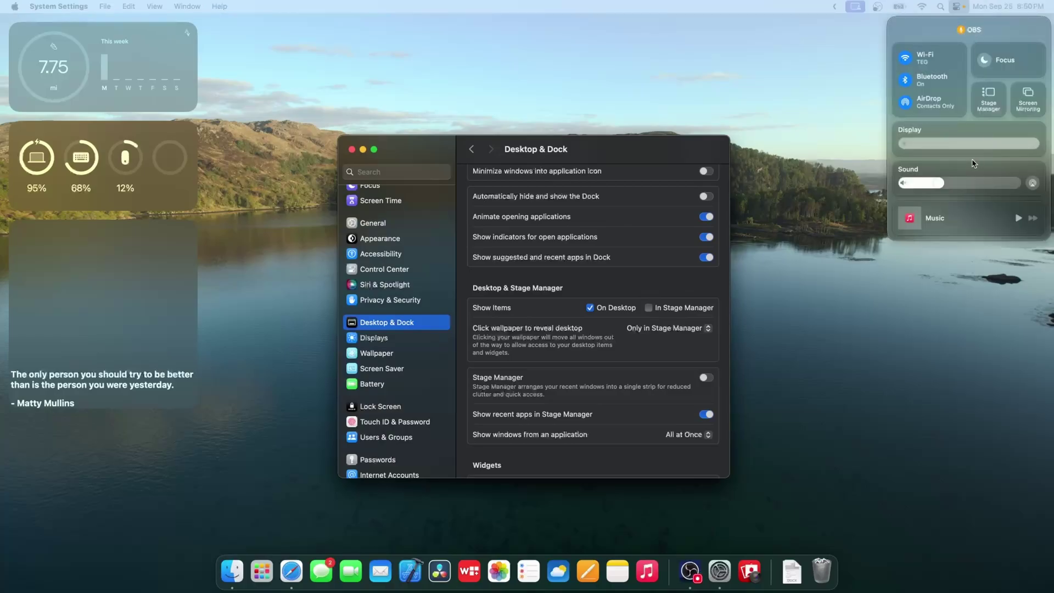
left_click(956, 4)
Step: Set the option for revealing the desktop from the wallpaper to Always and test it on the desktop
left_click(691, 331)
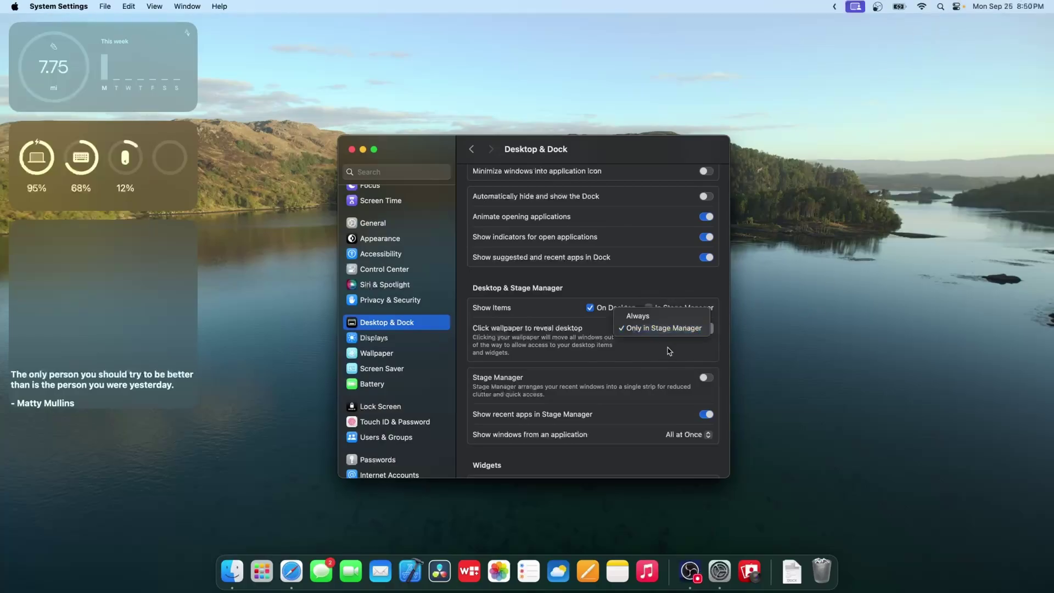
left_click(670, 315)
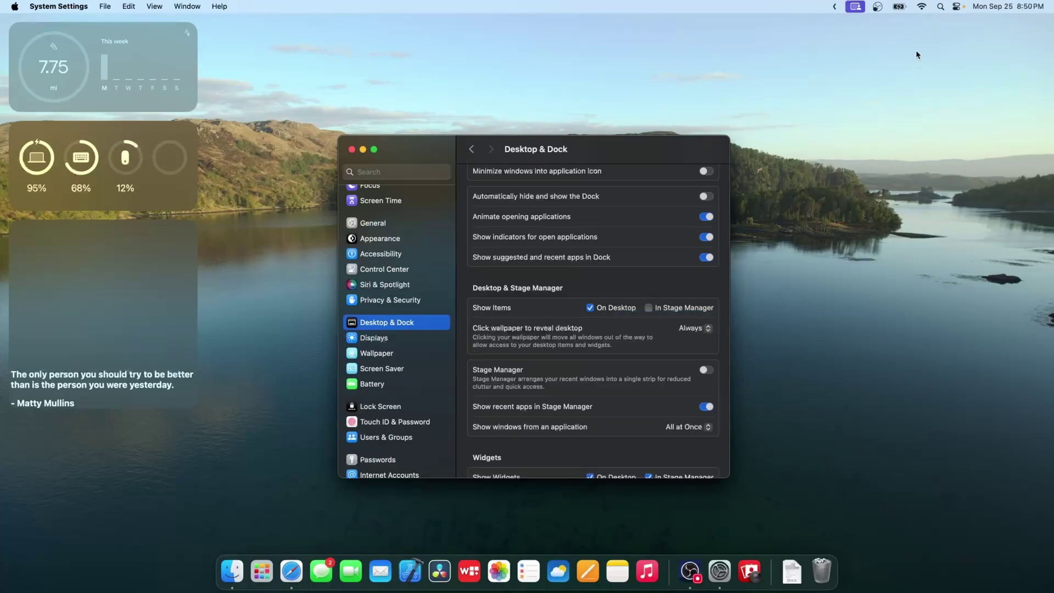
left_click(868, 108)
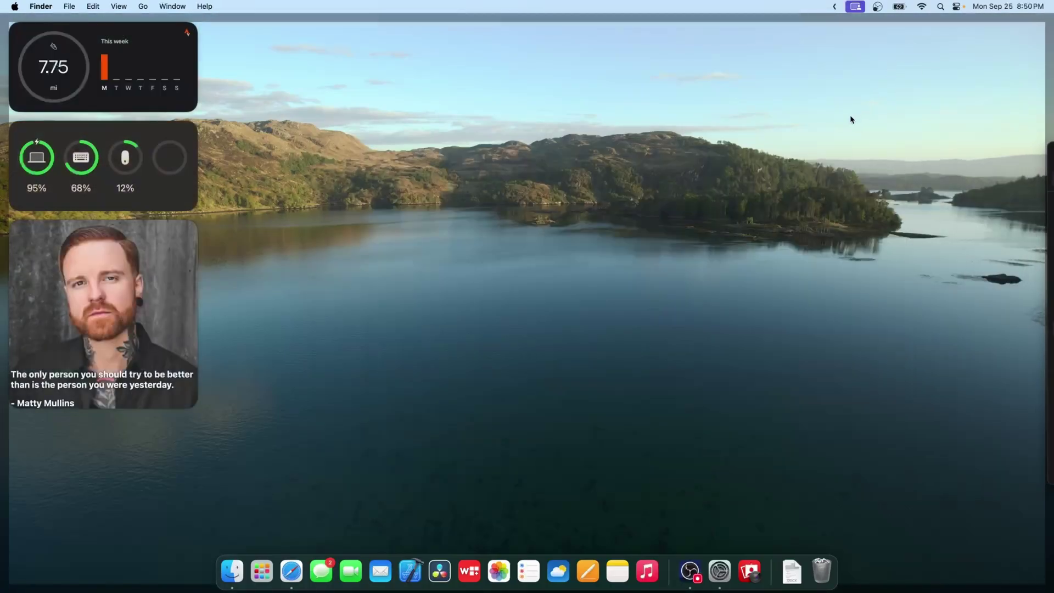
left_click(682, 107)
left_click(683, 103)
left_click(683, 104)
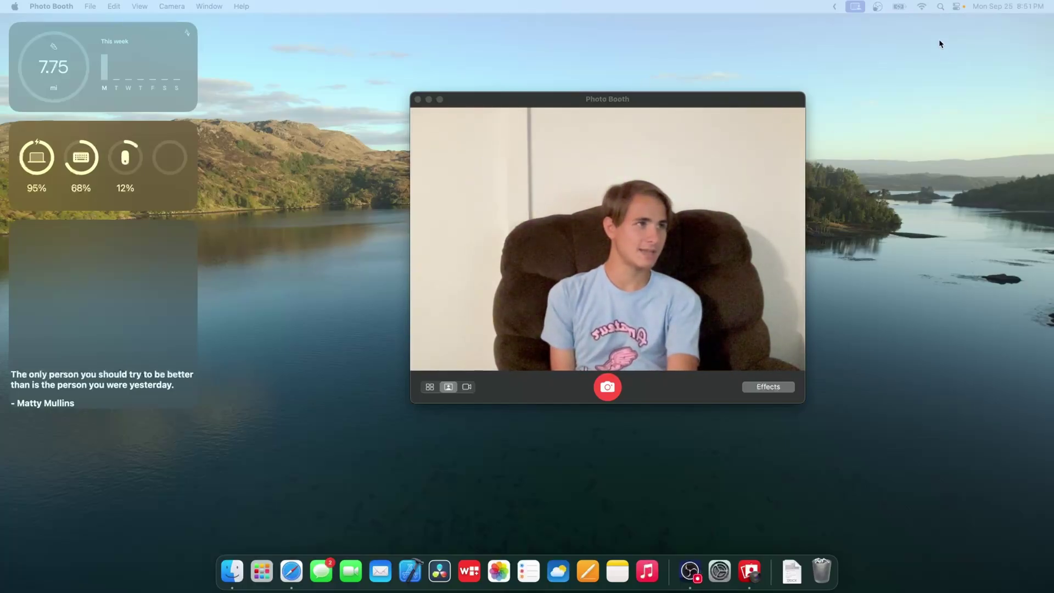
Step: Show Photo Booth's camera effects, expand Reactions, play the burst reaction in the video, and close the effects
left_click(855, 6)
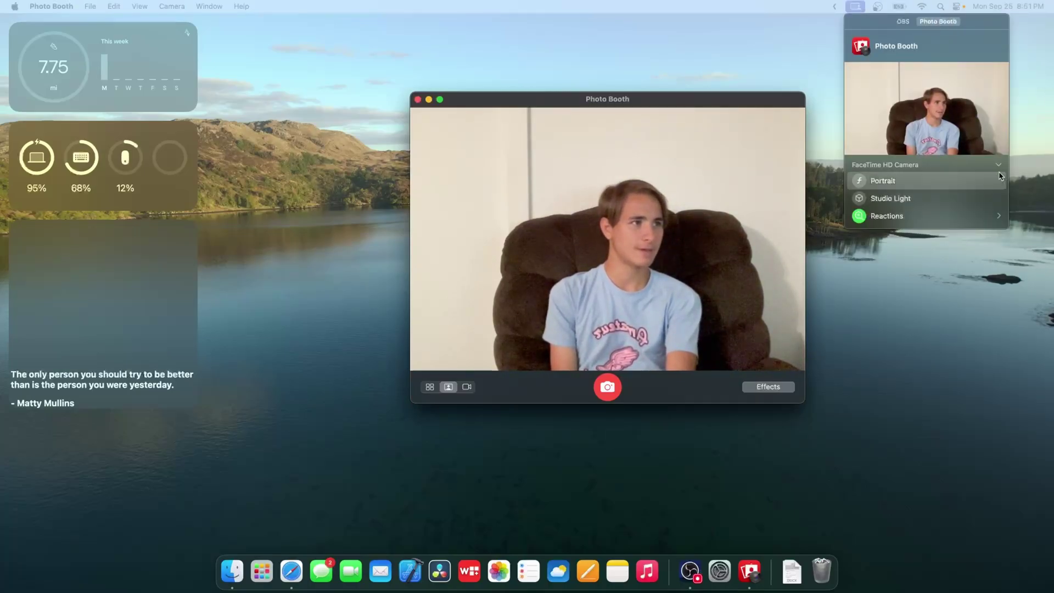
left_click(999, 217)
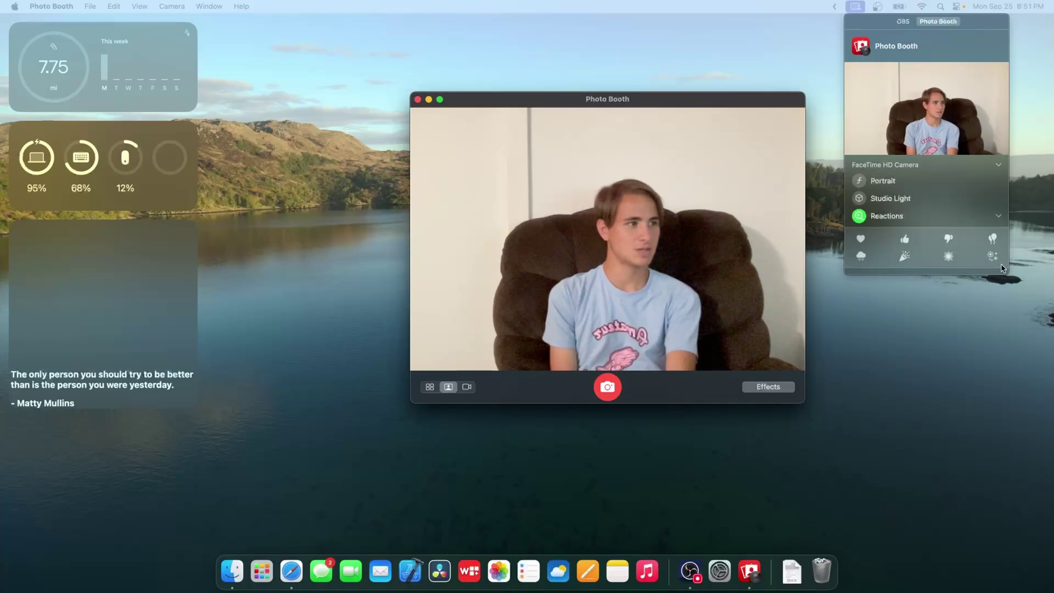
left_click(949, 256)
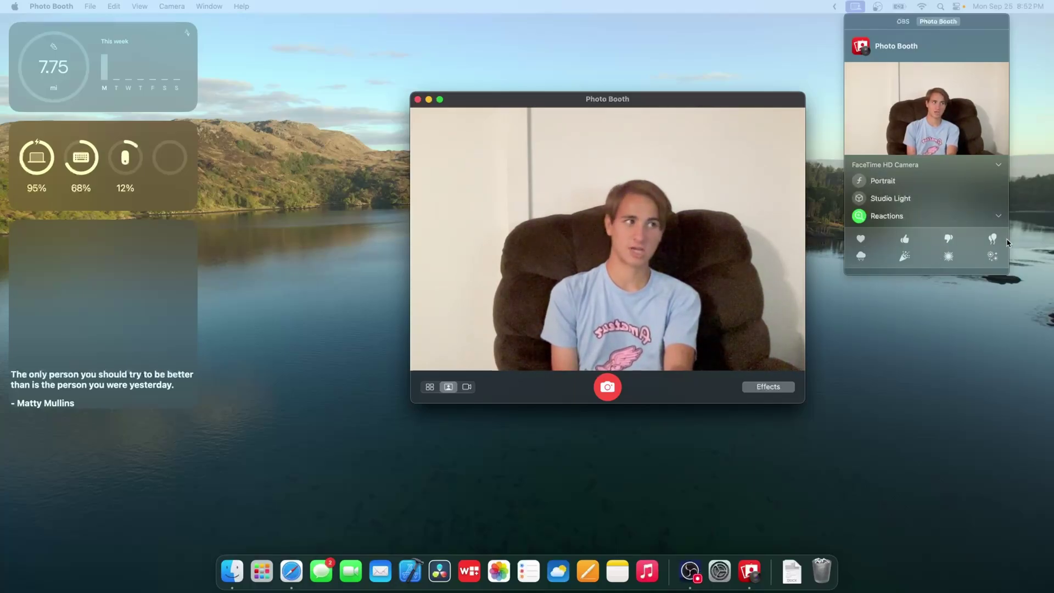
left_click(806, 43)
Step: Turn Reactions off and back on in Photo Booth's camera effects, and close the effects
left_click(855, 8)
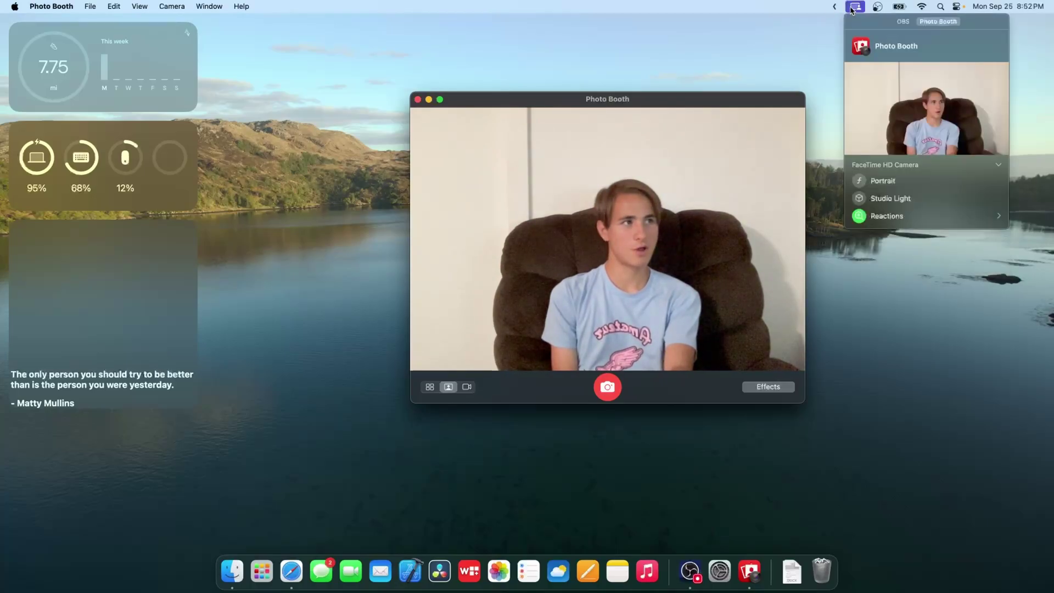
left_click(860, 216)
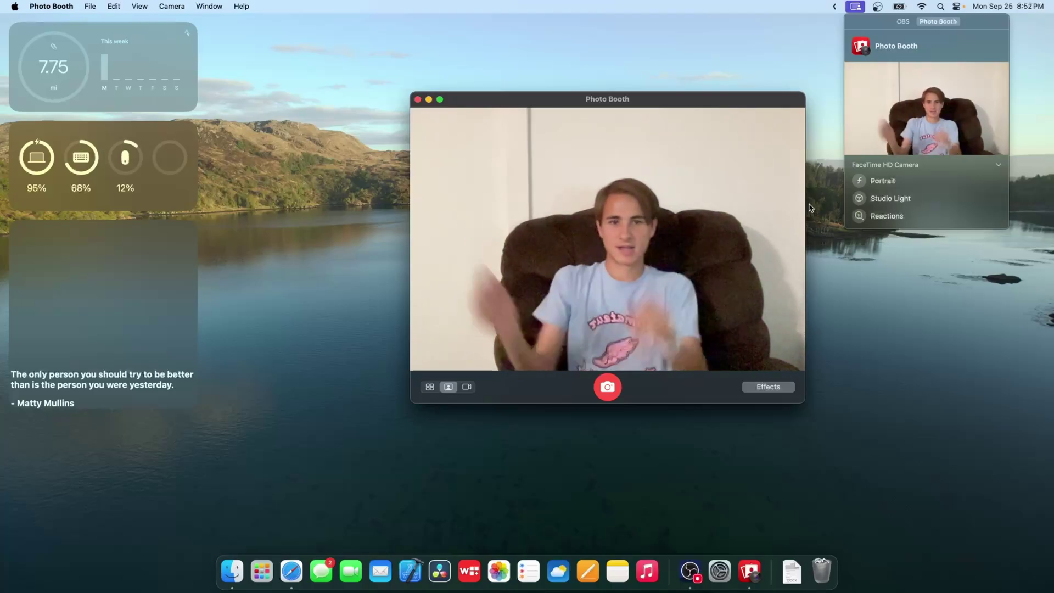
left_click(860, 217)
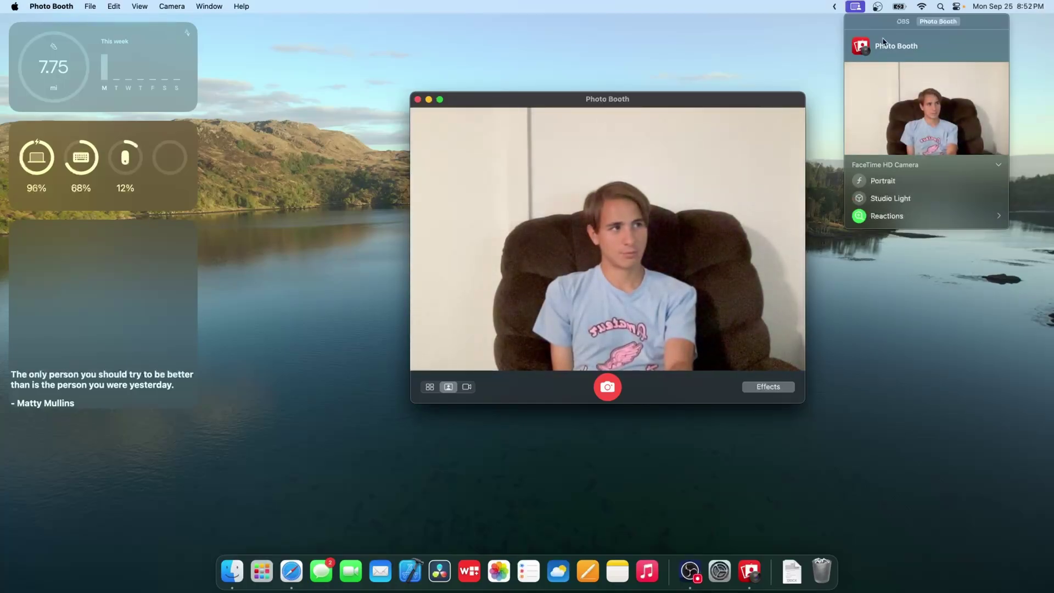
left_click(858, 8)
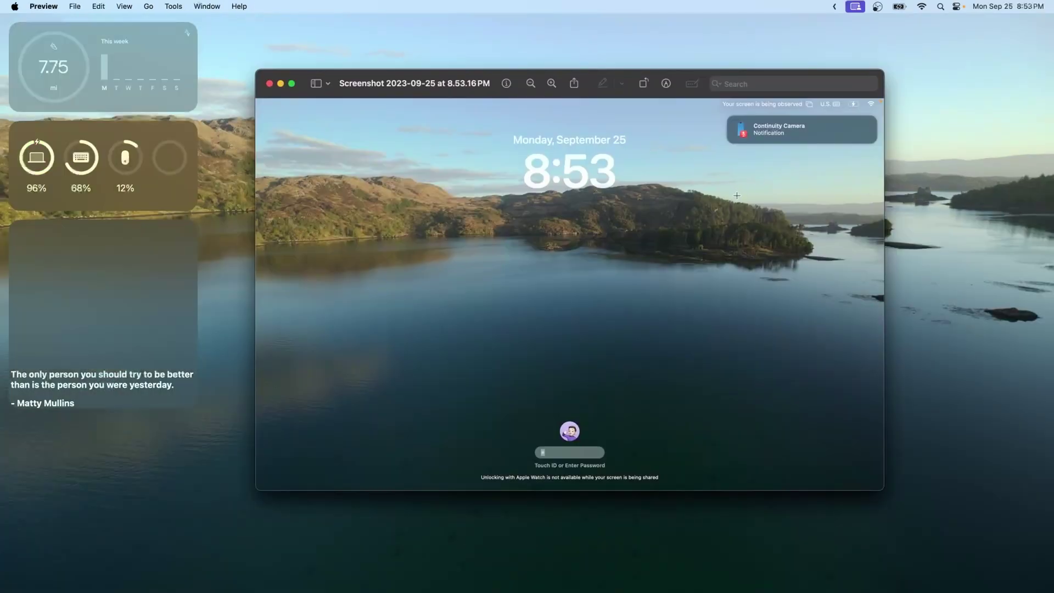
Step: Examine the Lock Screen screenshot in Preview, from the large clock to the user photo and password field
mouse_move(525, 176)
left_click_drag(464, 400, 723, 489)
left_click(550, 412)
left_click_drag(548, 411, 615, 459)
left_click(683, 438)
left_click_drag(492, 213, 649, 117)
left_click(778, 188)
Step: Open the Lock Screen settings in System Settings and view the available choices for showing the large clock
mouse_move(622, 170)
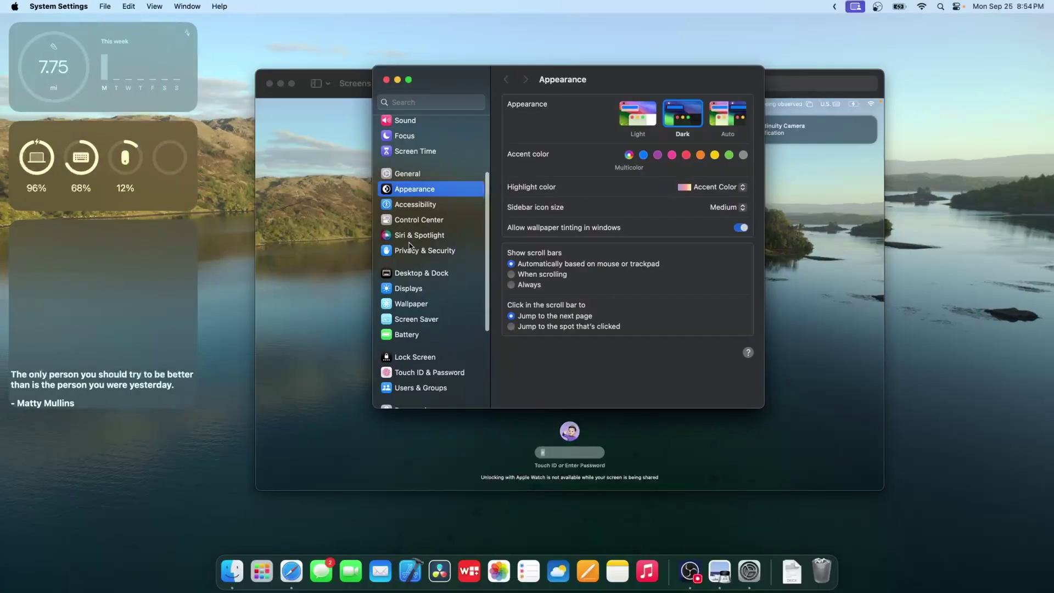
left_click(416, 354)
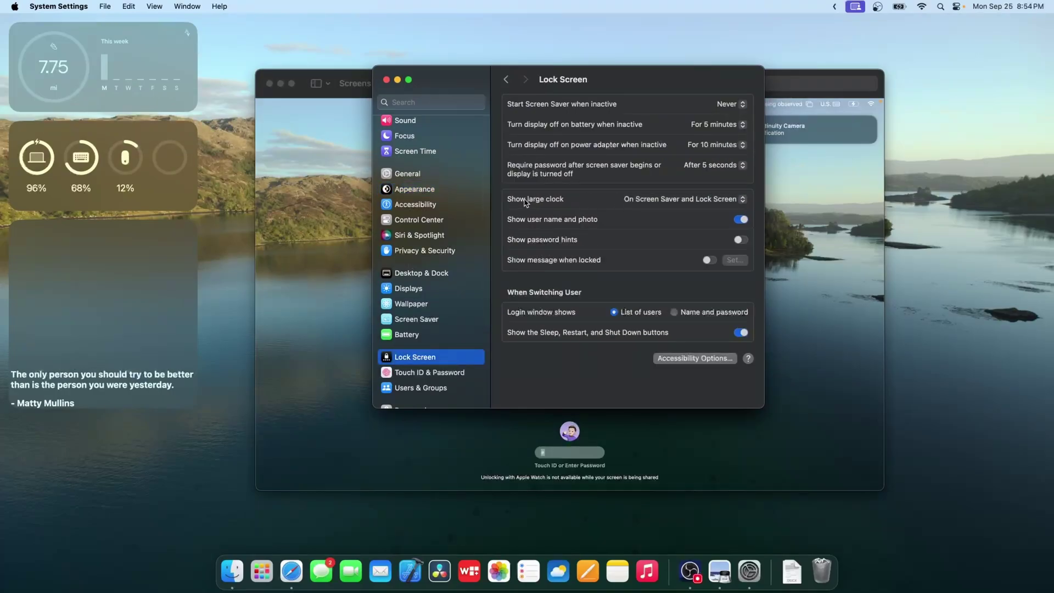
left_click(623, 200)
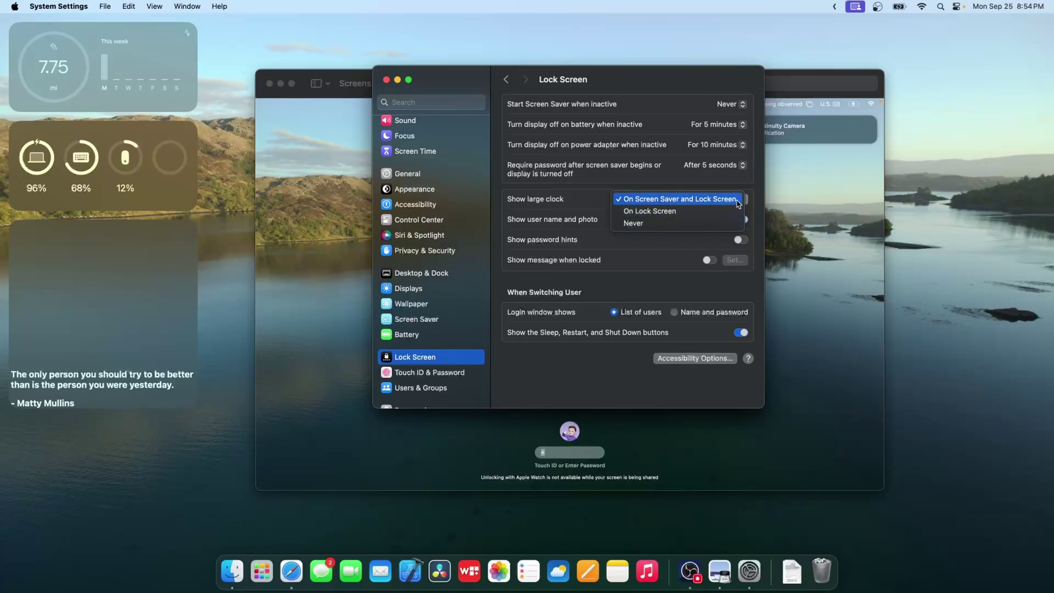
left_click(720, 222)
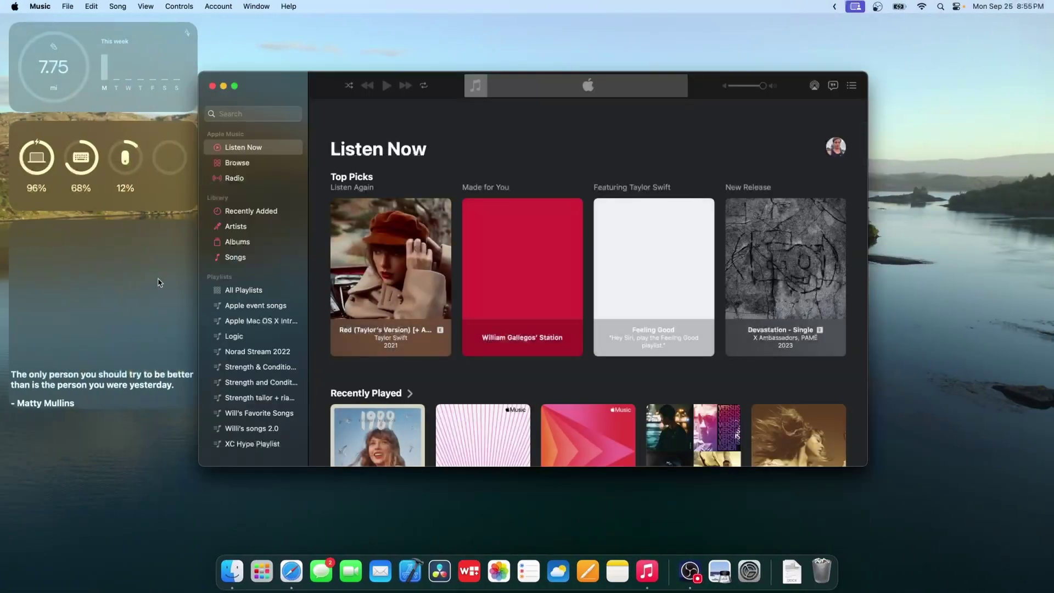
Step: Open the Red (Taylor's Version) album from Top Picks in Music and start playing it
left_click(398, 274)
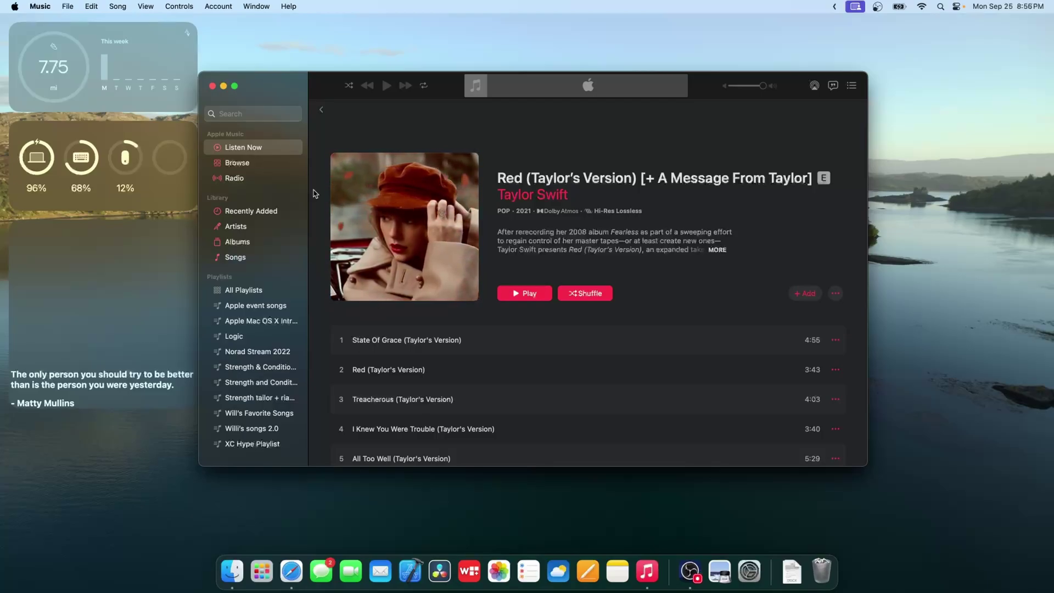
left_click_drag(762, 86, 732, 85)
left_click(517, 292)
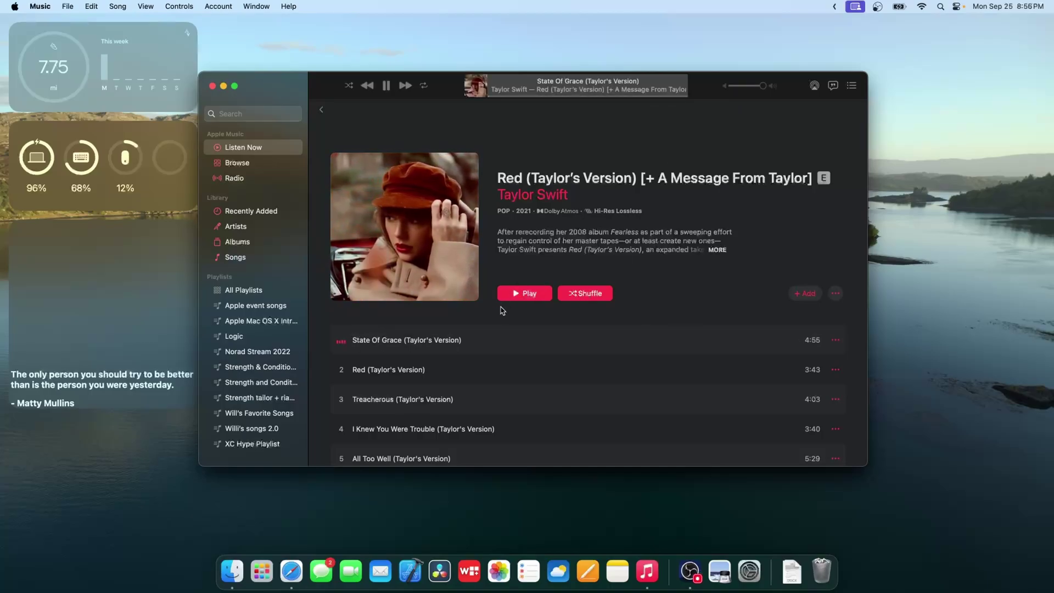
Step: Show the playing song in the mini player, expand it to full screen with lyrics, and return to the album page
left_click(475, 85)
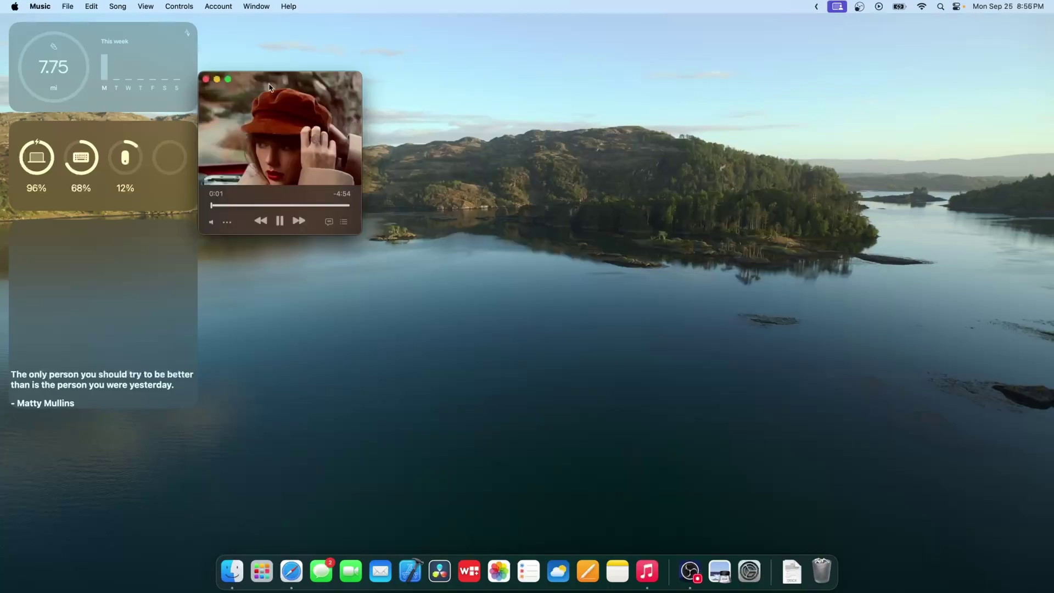
left_click(228, 79)
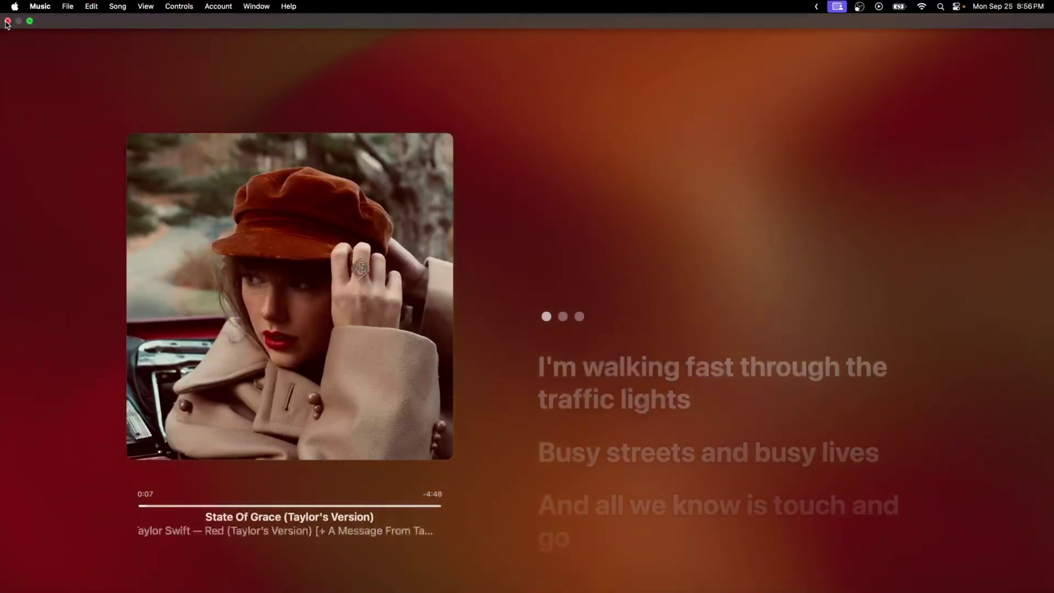
left_click(7, 22)
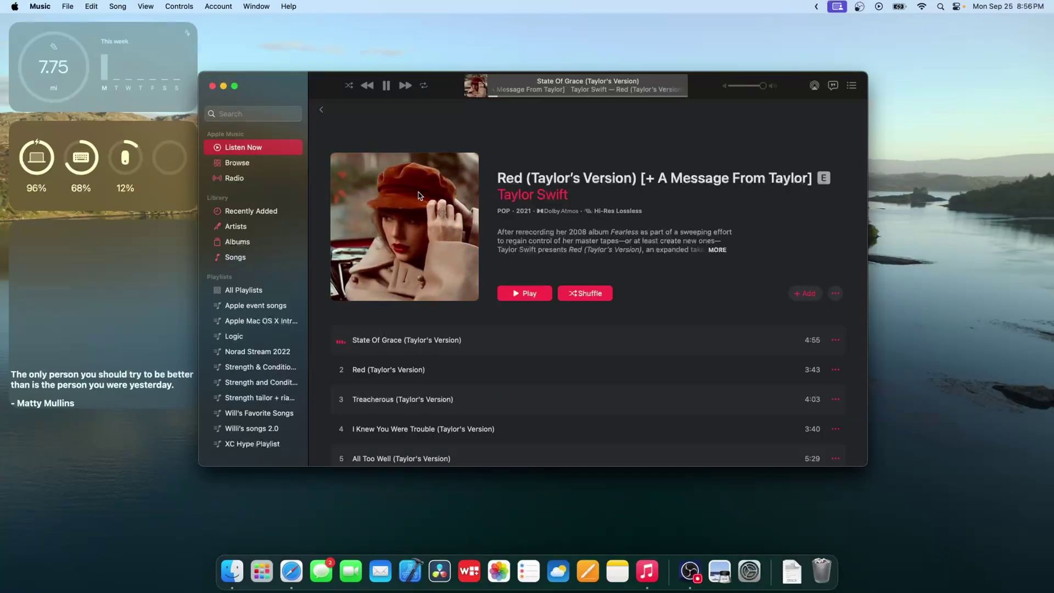
scroll(413, 195, "down", 1)
scroll(413, 195, "up", 1)
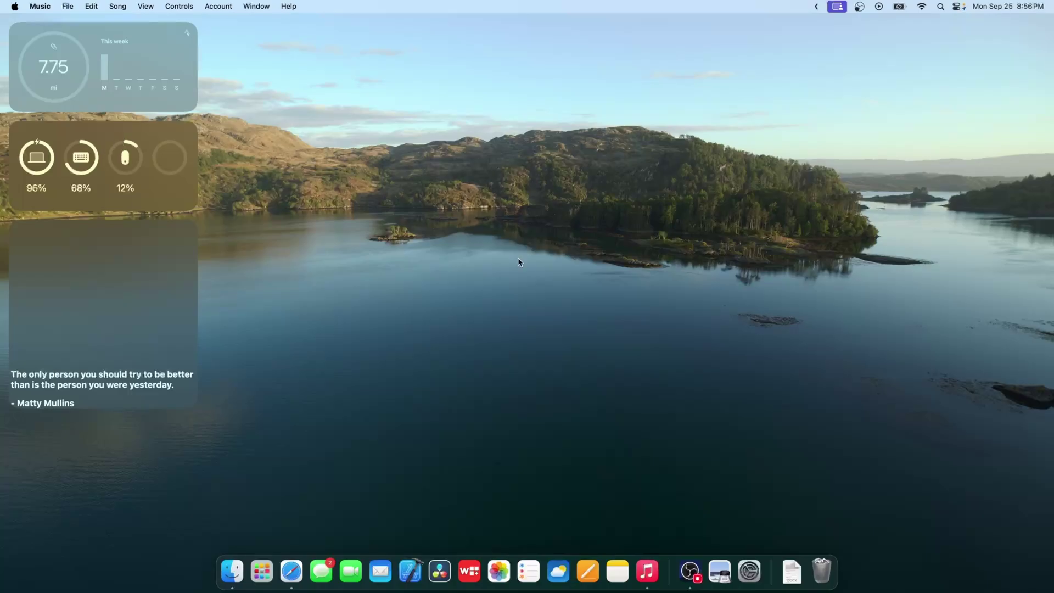
Step: Switch to System Settings and view the Siri & Spotlight settings
left_click(749, 571)
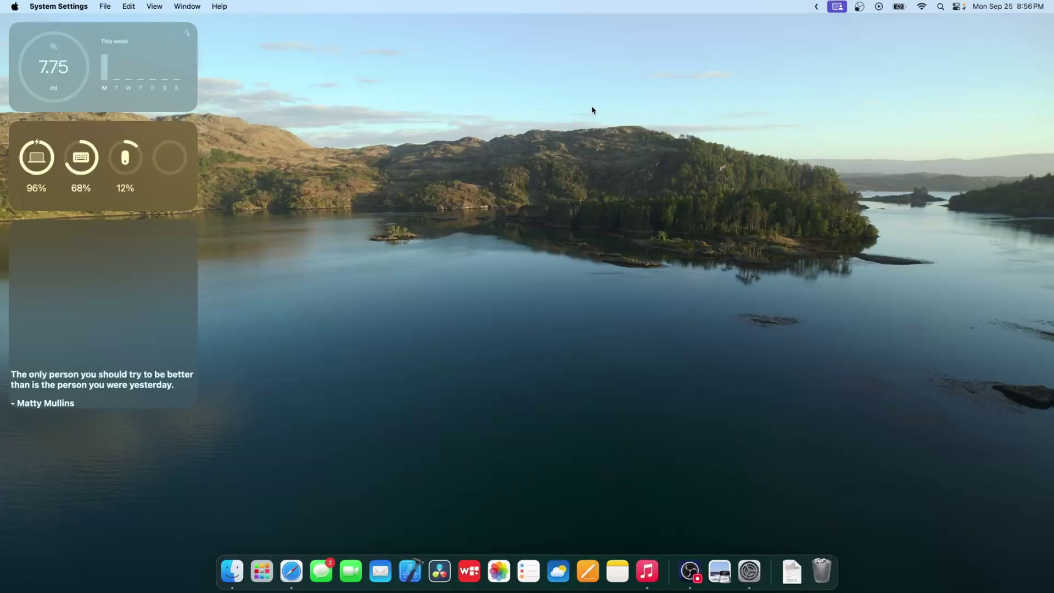
left_click(424, 340)
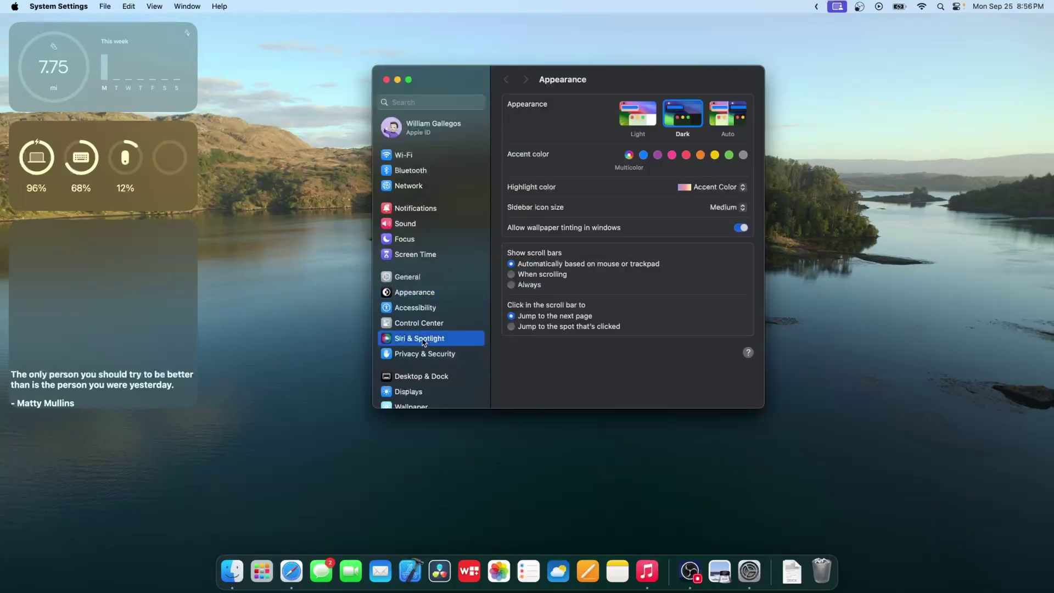
left_click(735, 146)
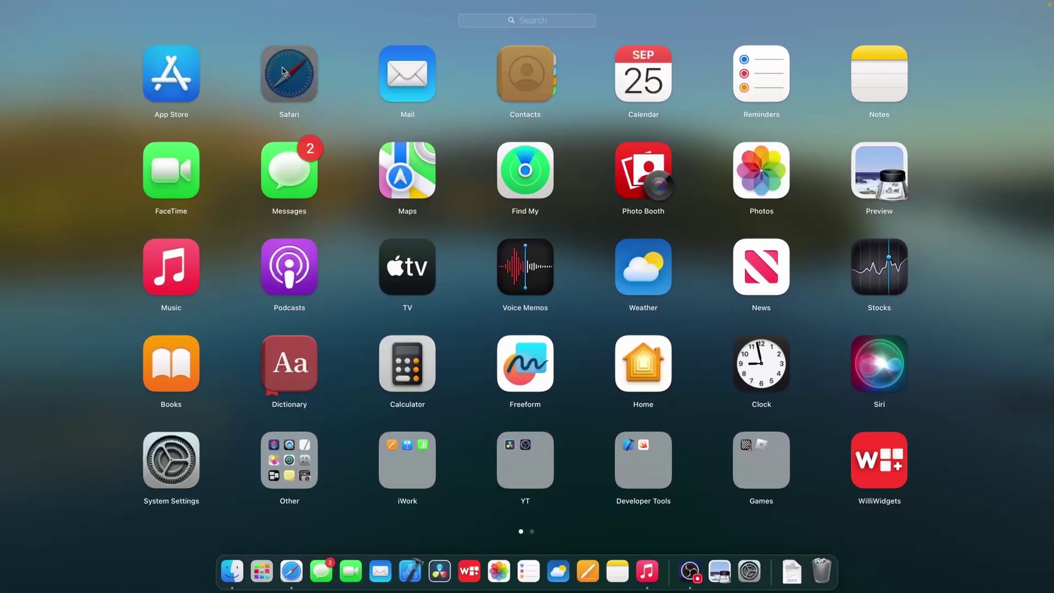
Step: Open Safari from Launchpad, reposition its window, and view the Personal profile's menu with its New Window choices
left_click(290, 70)
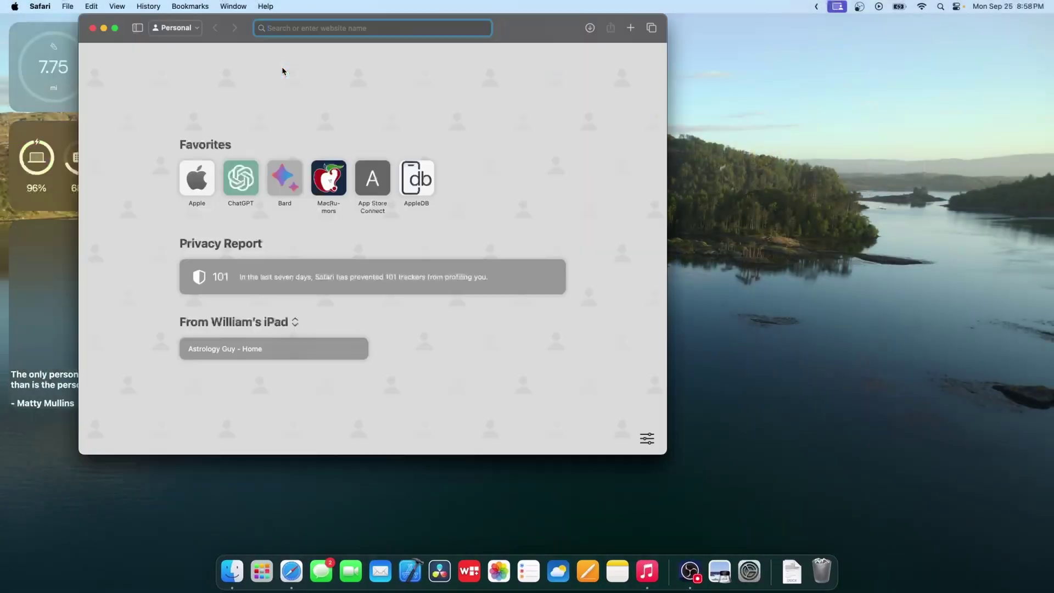
left_click_drag(543, 34, 738, 69)
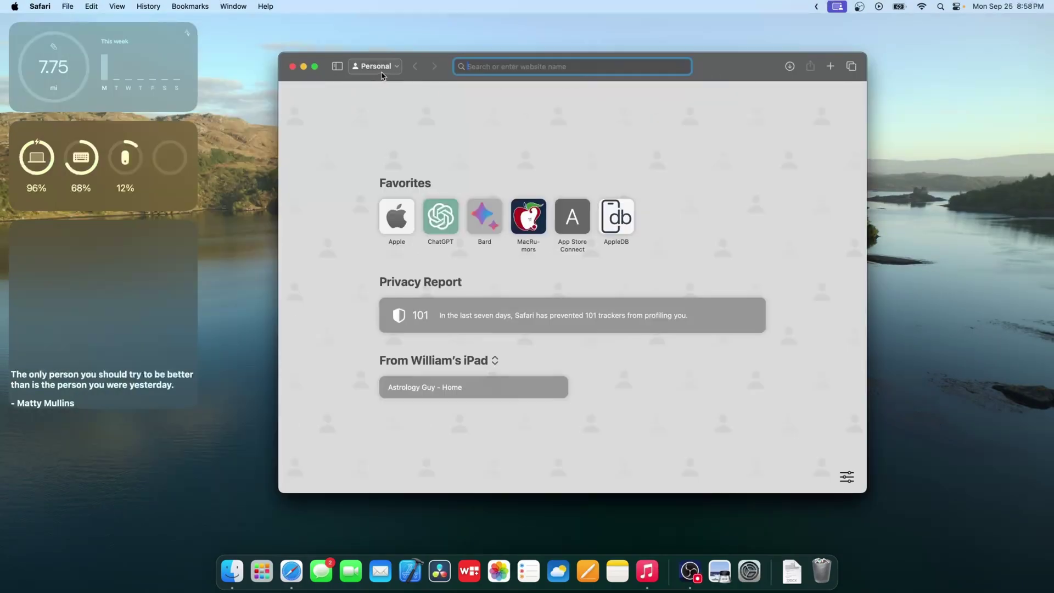
left_click(363, 66)
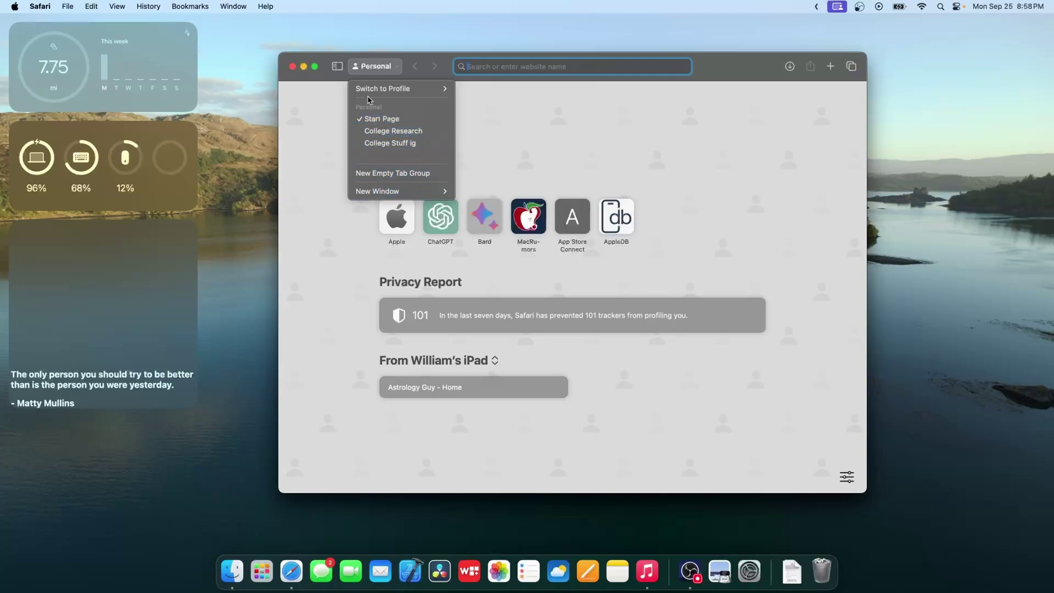
mouse_move(370, 197)
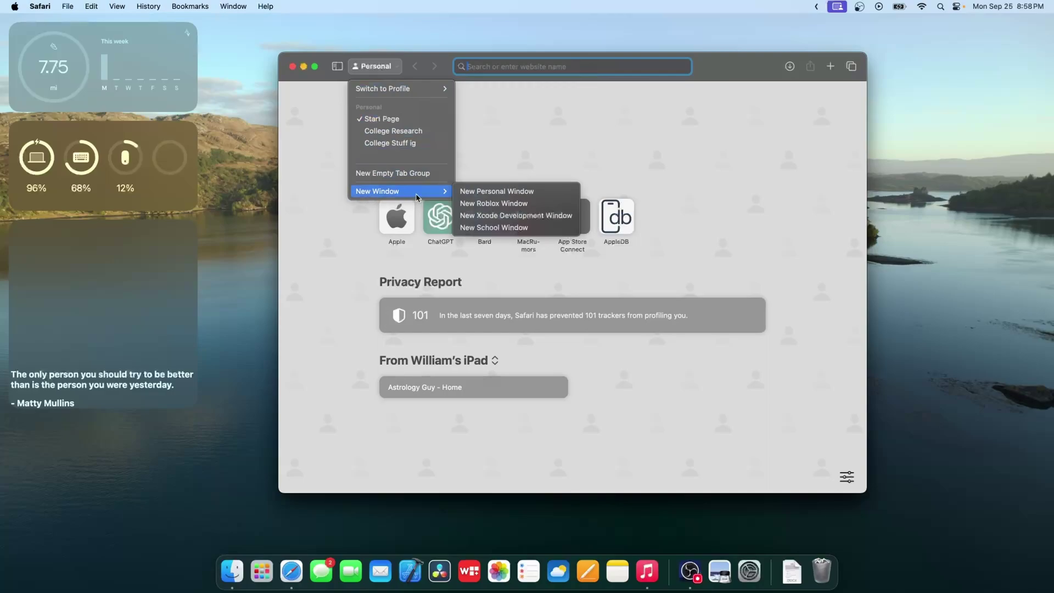
key("Escape")
left_click(39, 6)
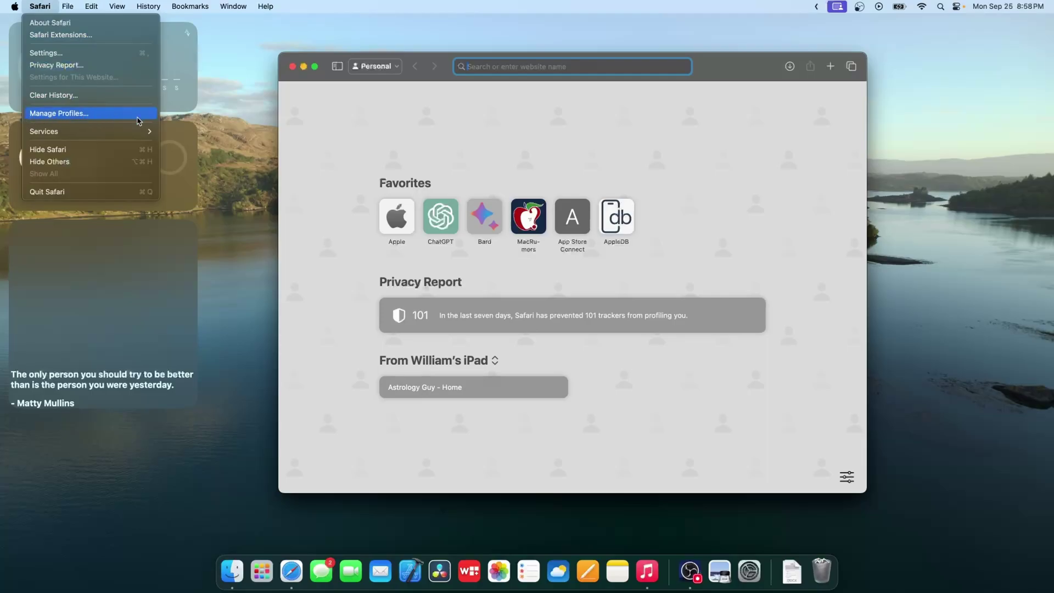
left_click(137, 121)
left_click_drag(604, 182, 496, 127)
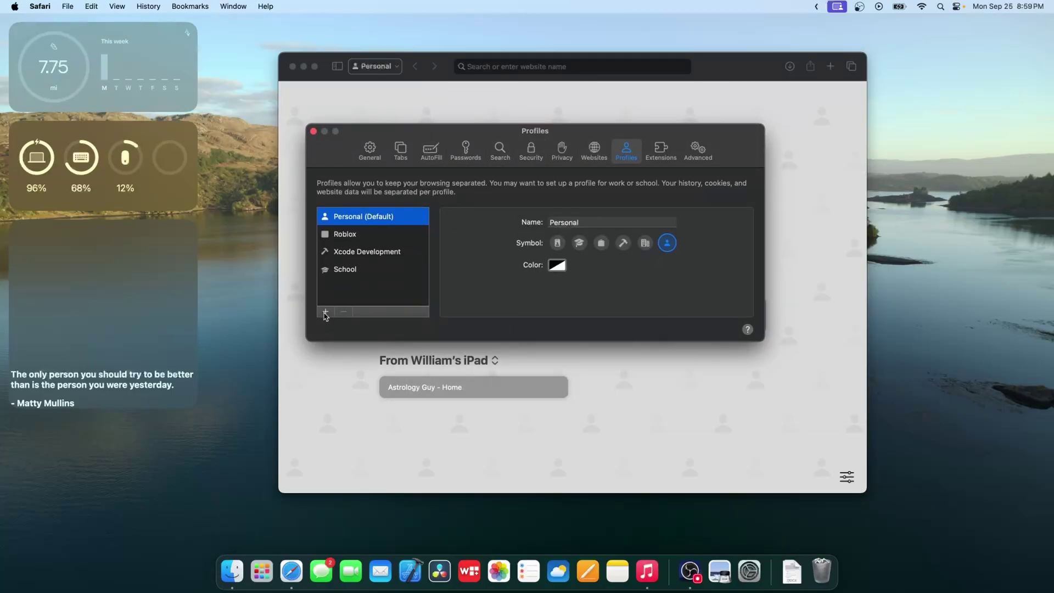
left_click(344, 236)
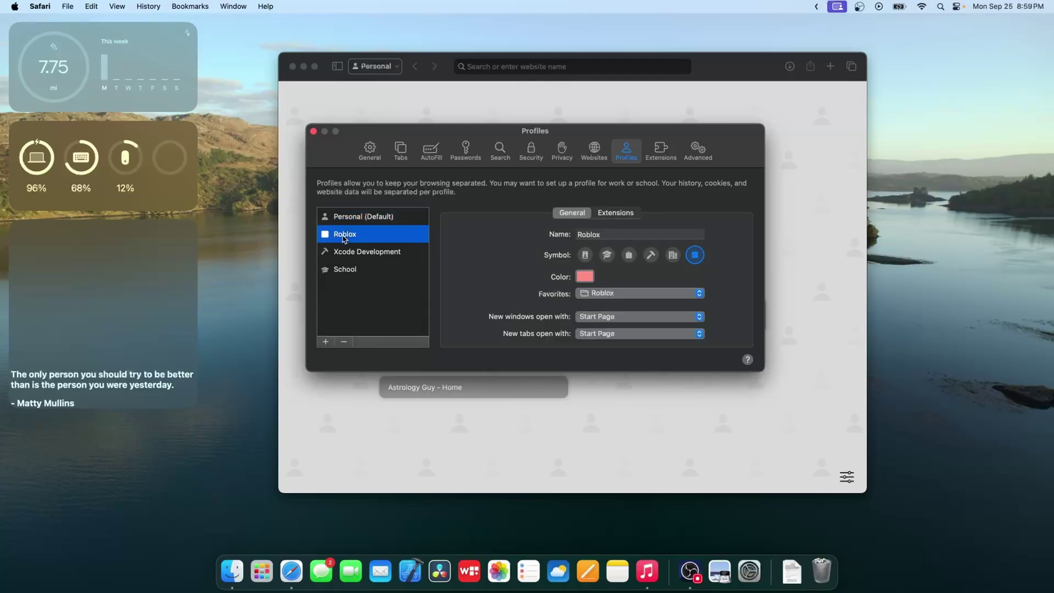
left_click(314, 131)
Step: Load roblox.com in the Personal window and in a new Roblox profile window to compare them, and close all Safari windows
type("roblox.com")
key("Return")
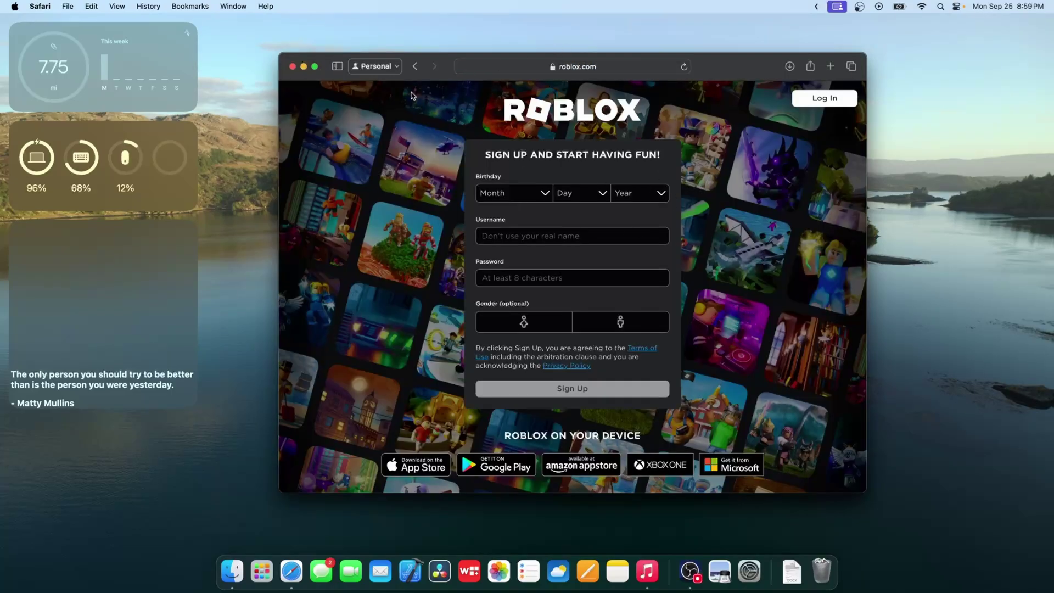
left_click(387, 68)
mouse_move(417, 186)
left_click(516, 197)
type("ro")
key("Return")
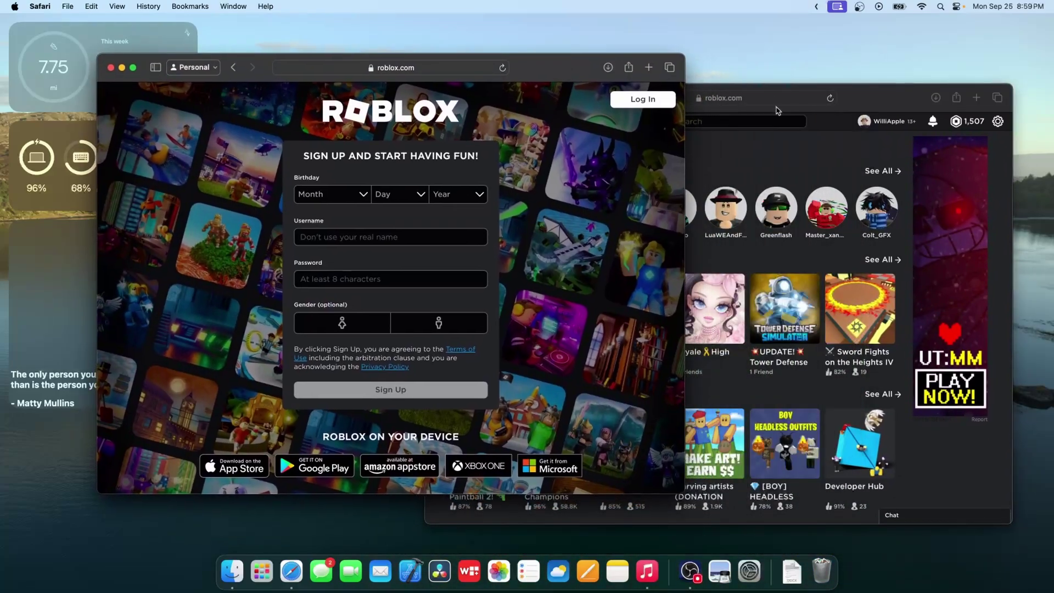
left_click(776, 110)
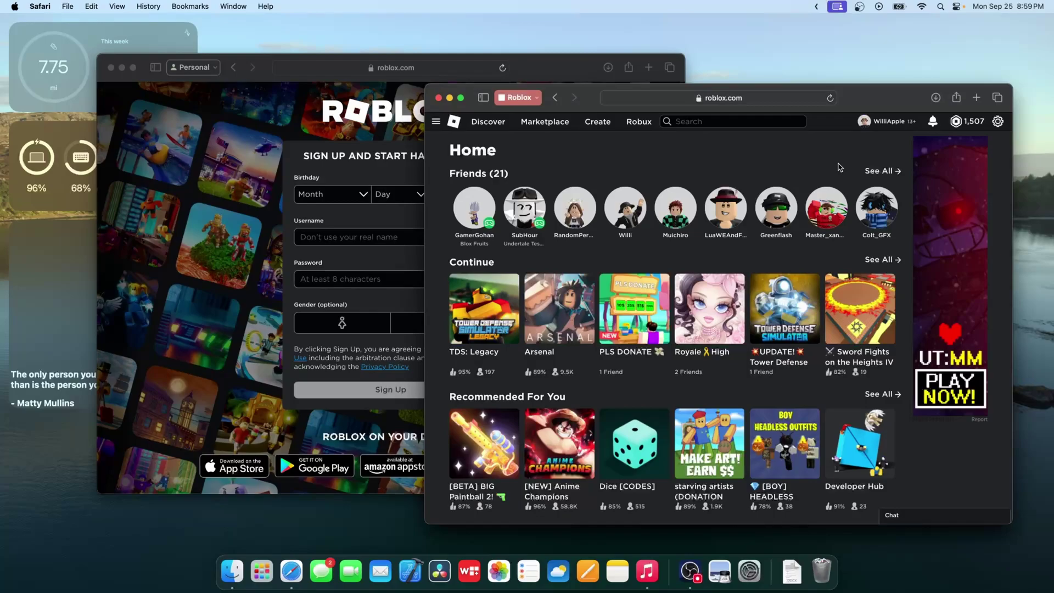
left_click(439, 98, "alt")
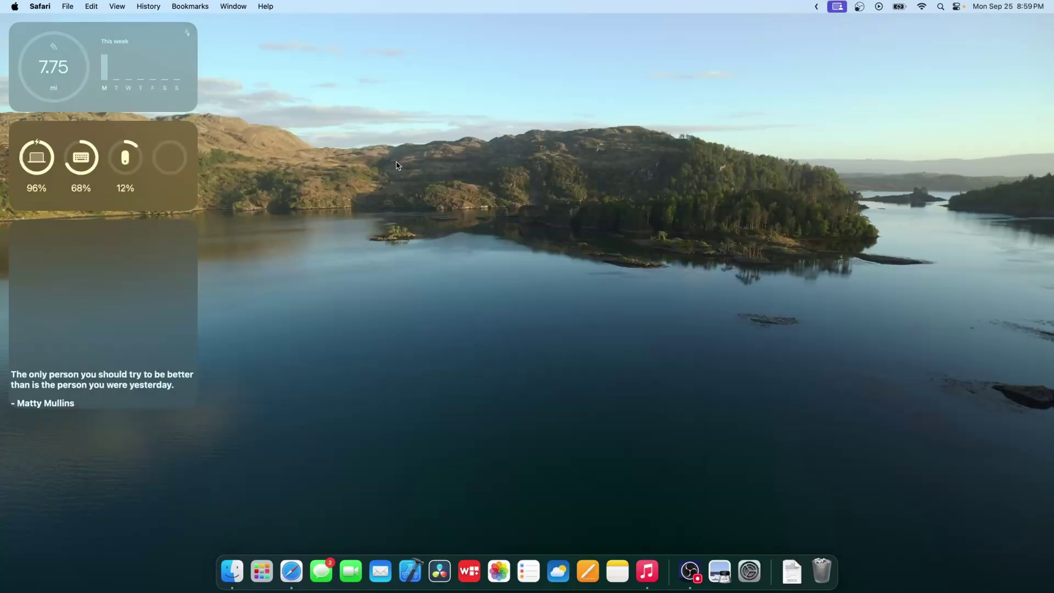
Step: Open a new Safari window, reposition it, view the profiles available for switching, and dismiss the list
left_click(282, 571)
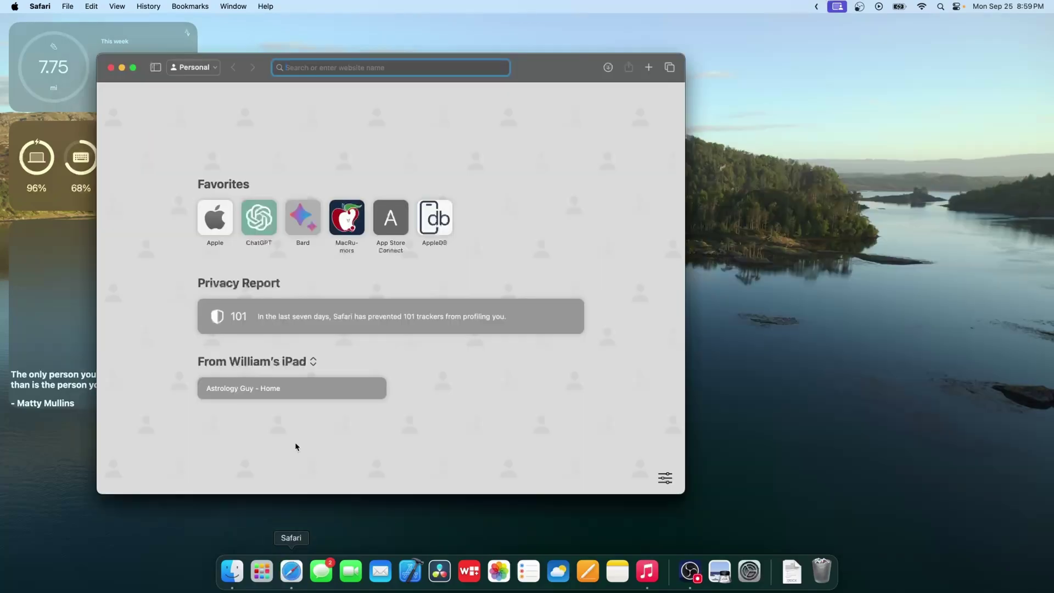
left_click_drag(248, 66, 421, 63)
left_click(362, 65)
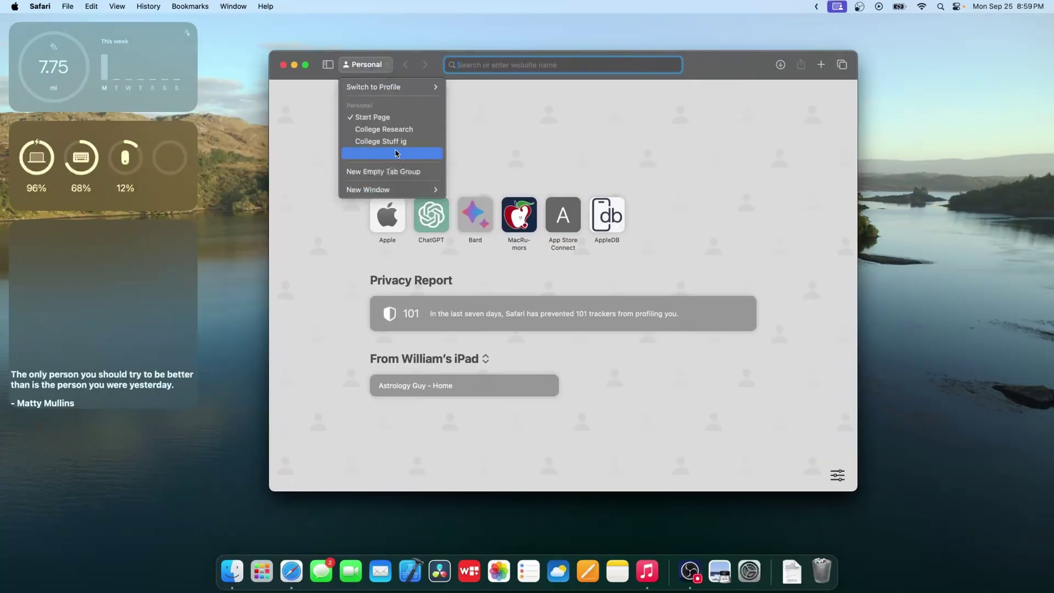
mouse_move(392, 87)
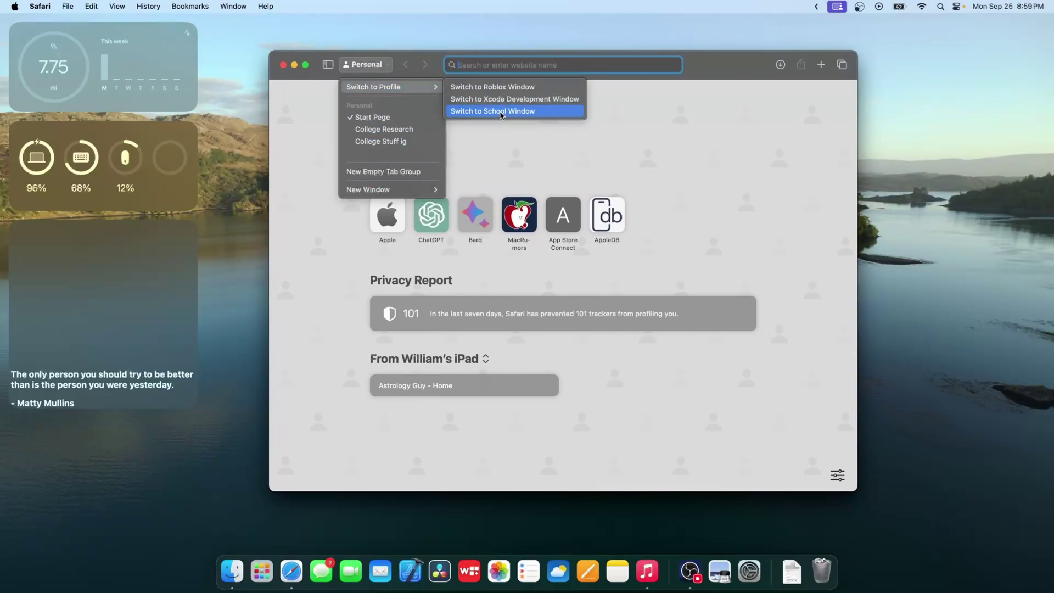
left_click(368, 67)
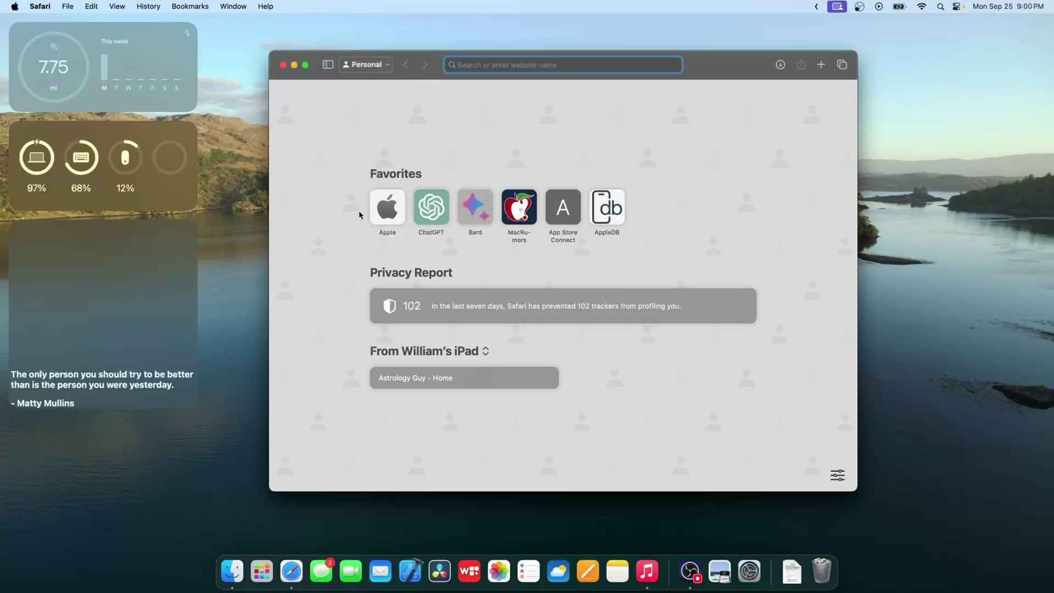
Step: Open the Apple website from Favorites and add it to the Dock under the name Apple
left_click(387, 207)
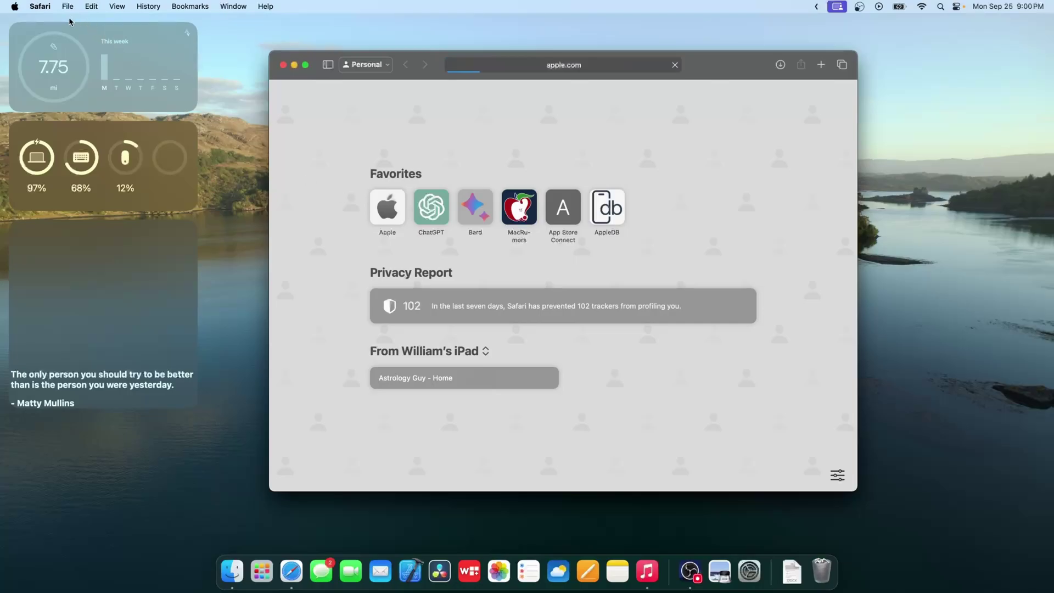
left_click(67, 5)
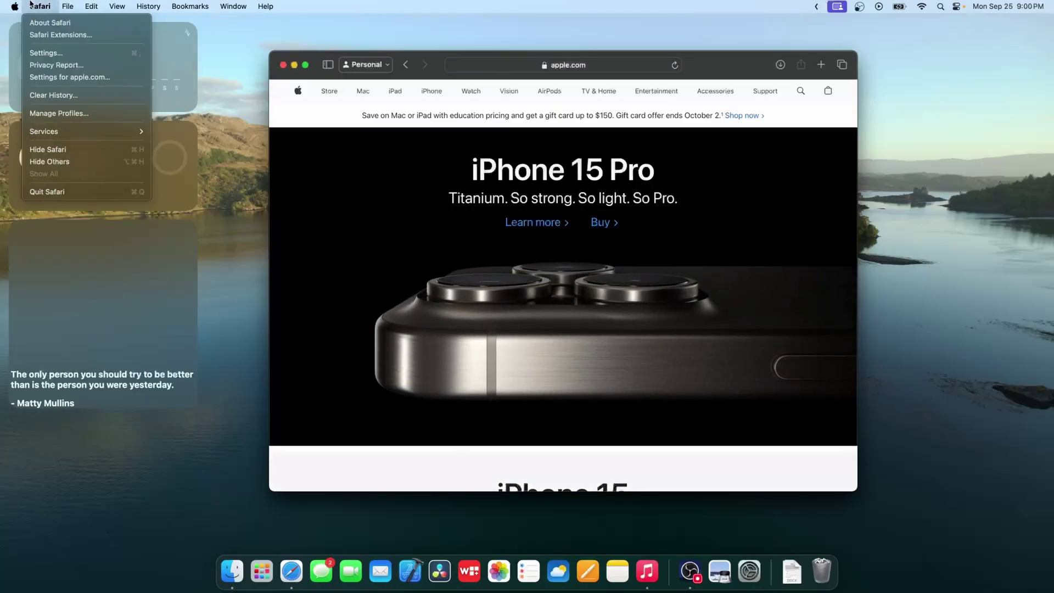
left_click(106, 204)
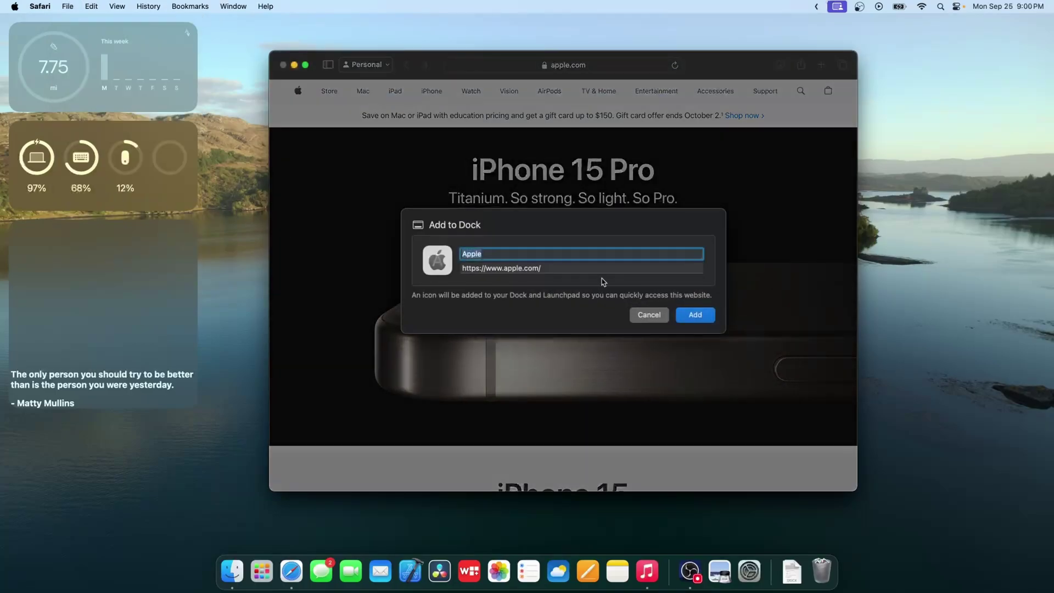
left_click(695, 314)
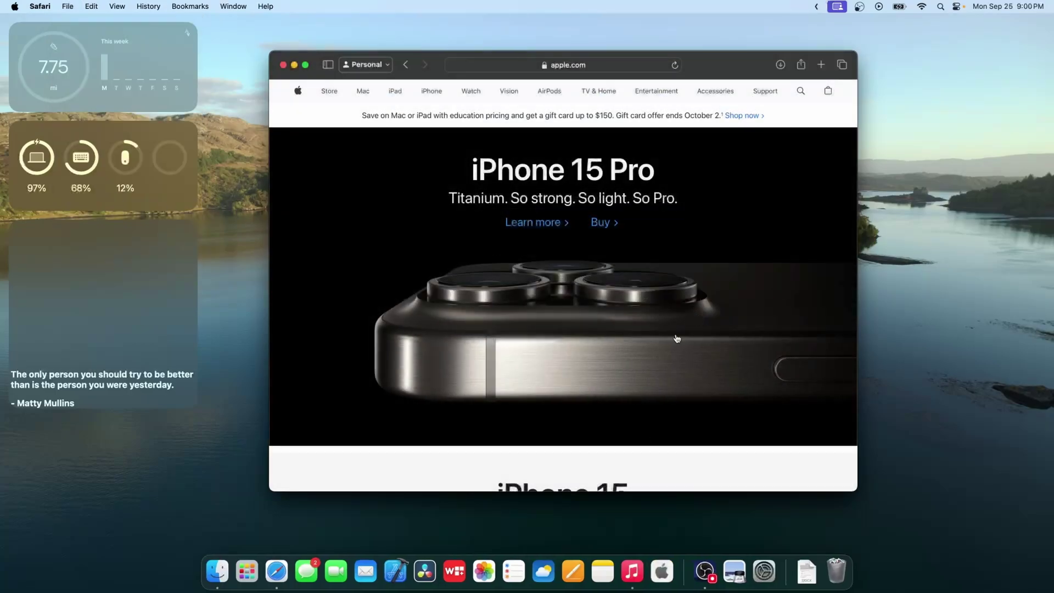
Step: Remove the Apple icon from the Dock, and open the Apple web app from Launchpad's second page to browse its home page
left_click_drag(661, 581, 836, 571)
left_click(253, 586)
scroll(548, 421, "right", 3)
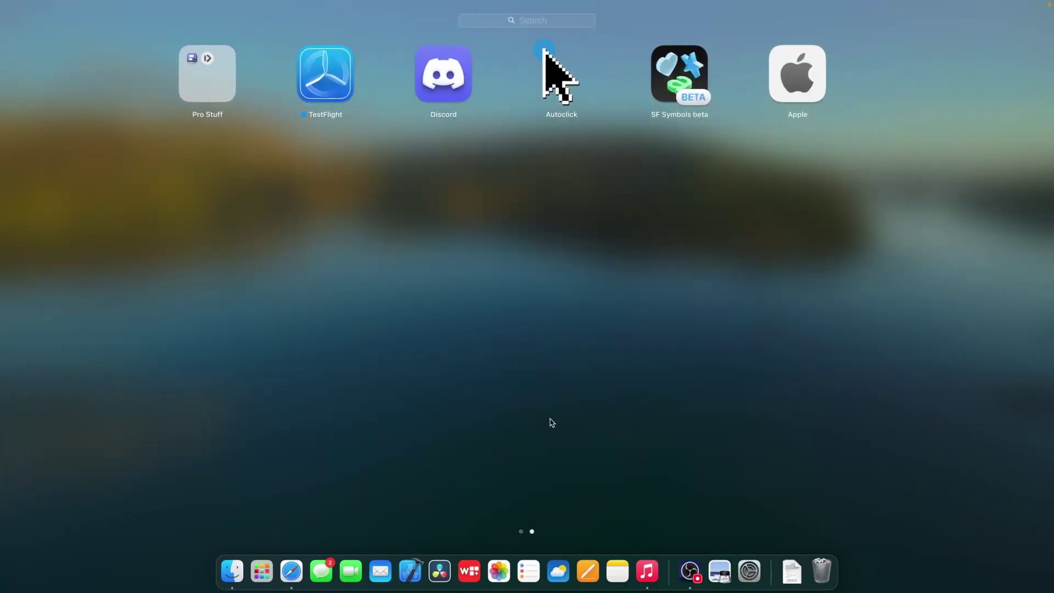
left_click(755, 94)
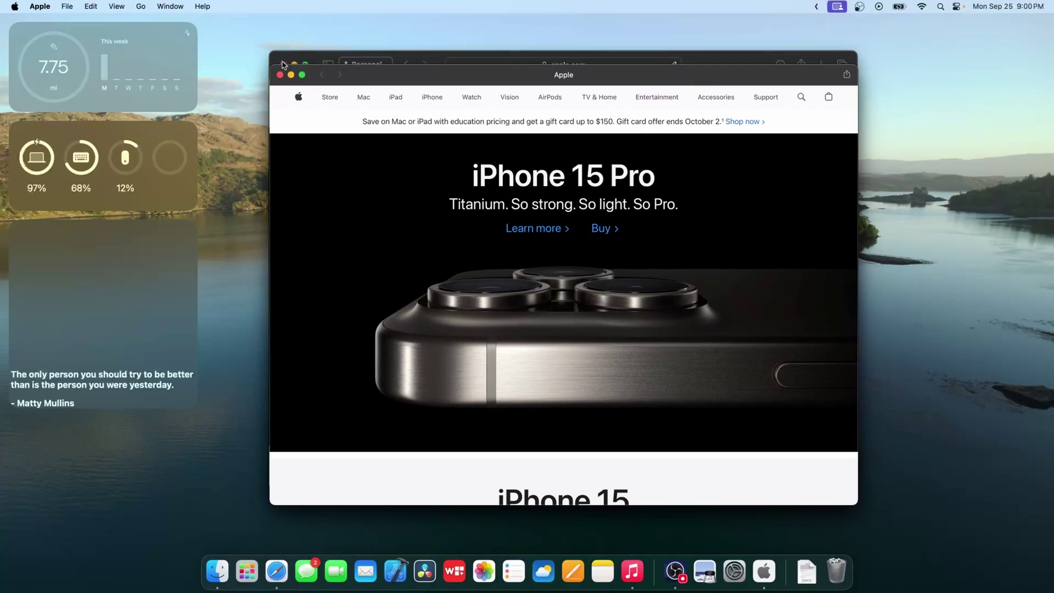
scroll(566, 205, "down", 10)
scroll(566, 205, "down", 15)
scroll(565, 205, "up", 20)
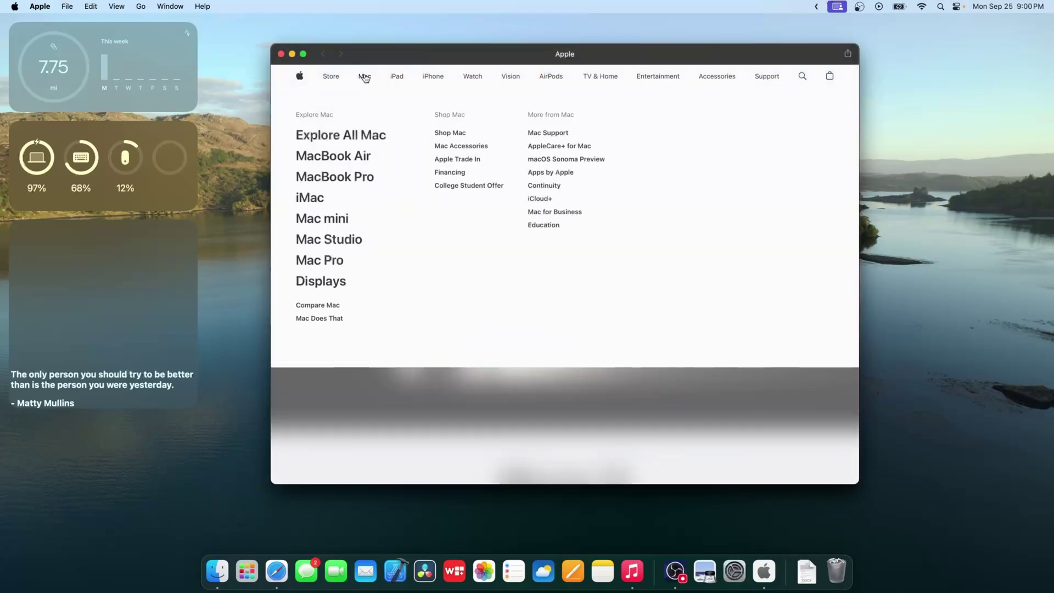
Step: Open the Mac page in the Apple web app, search Spotlight for "Apple", and dismiss the search
left_click(365, 76)
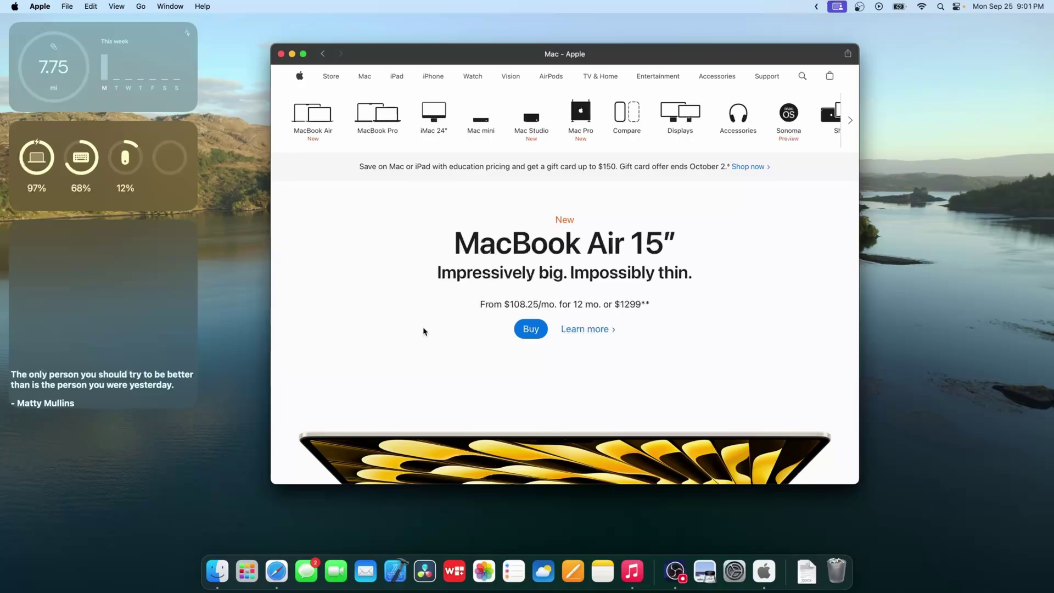
key("super+space")
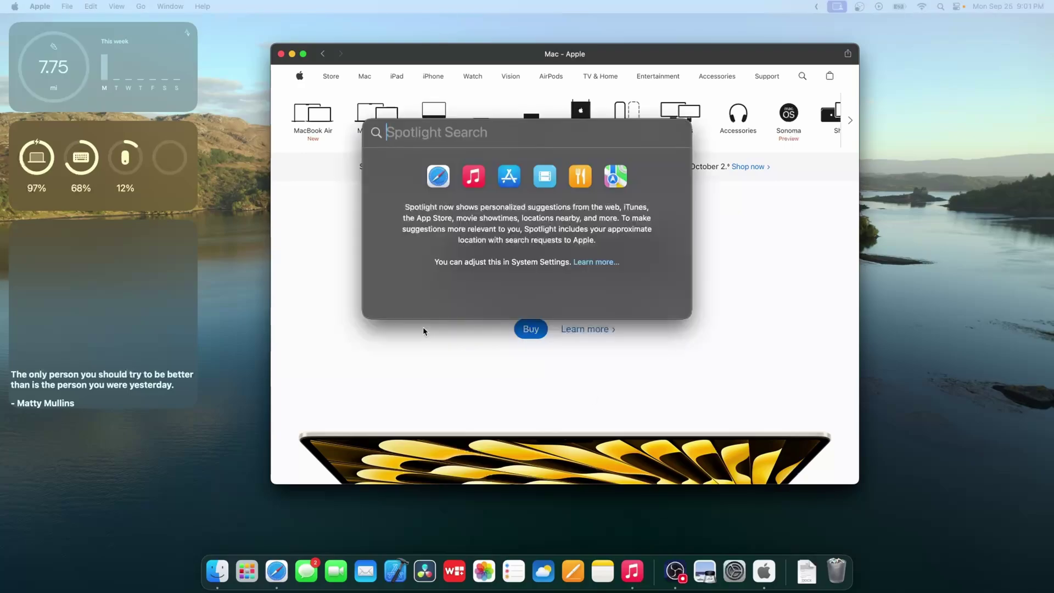
type("Apple")
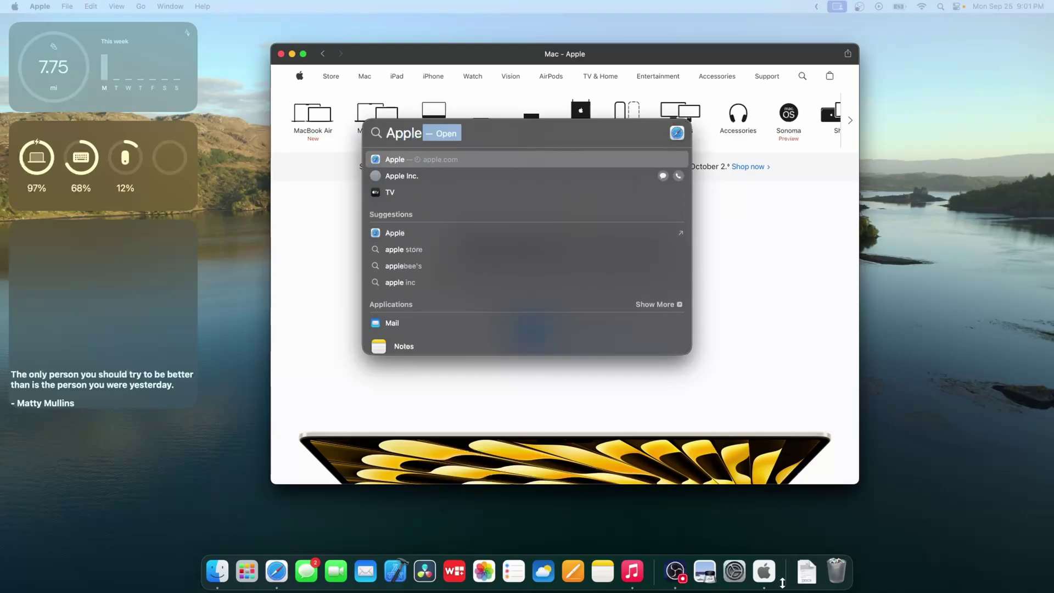
left_click(792, 377)
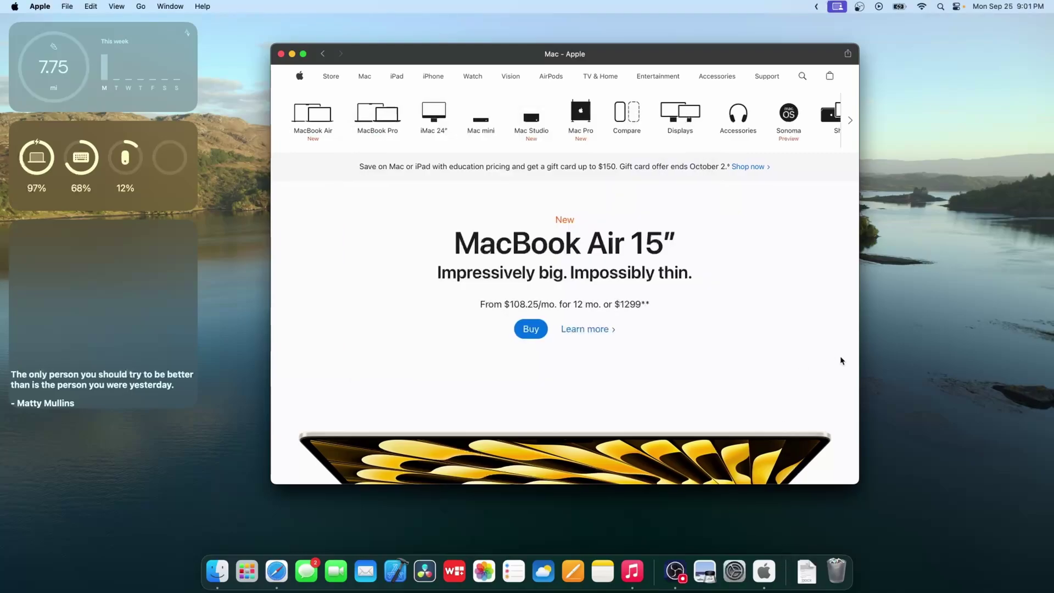
Step: Delete the Apple web app by moving it from Launchpad's second page to the Trash, and quit its open window
left_click(250, 586)
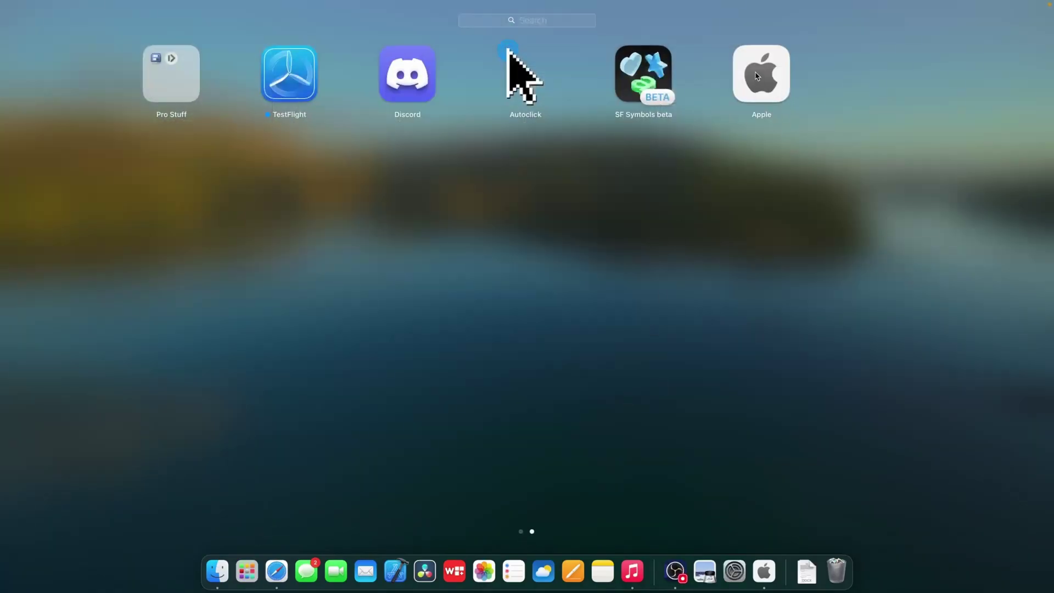
left_click_drag(757, 77, 835, 577)
left_click(798, 118)
left_click(767, 118)
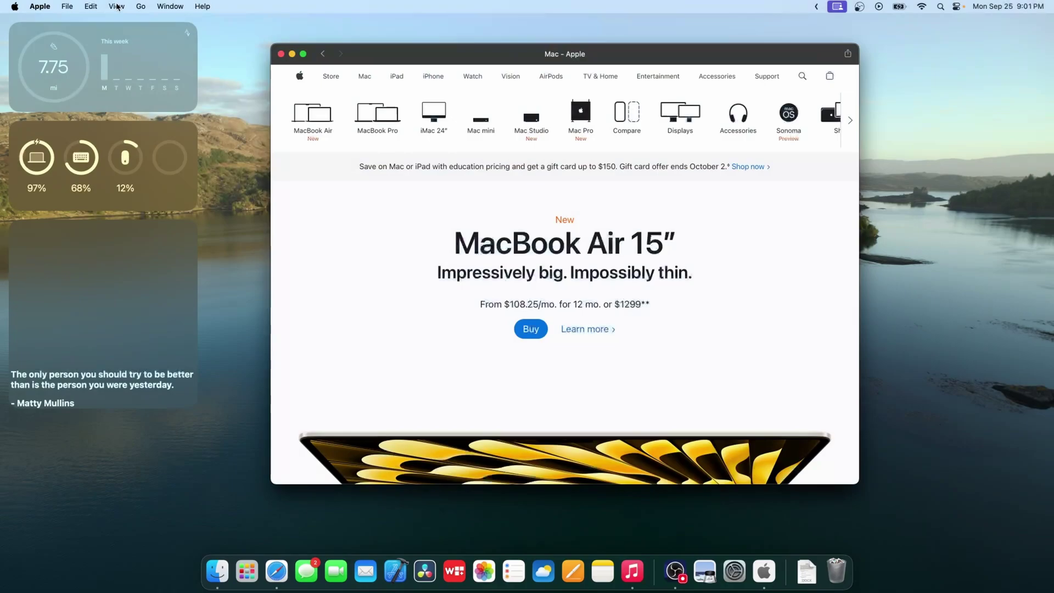
left_click(40, 6)
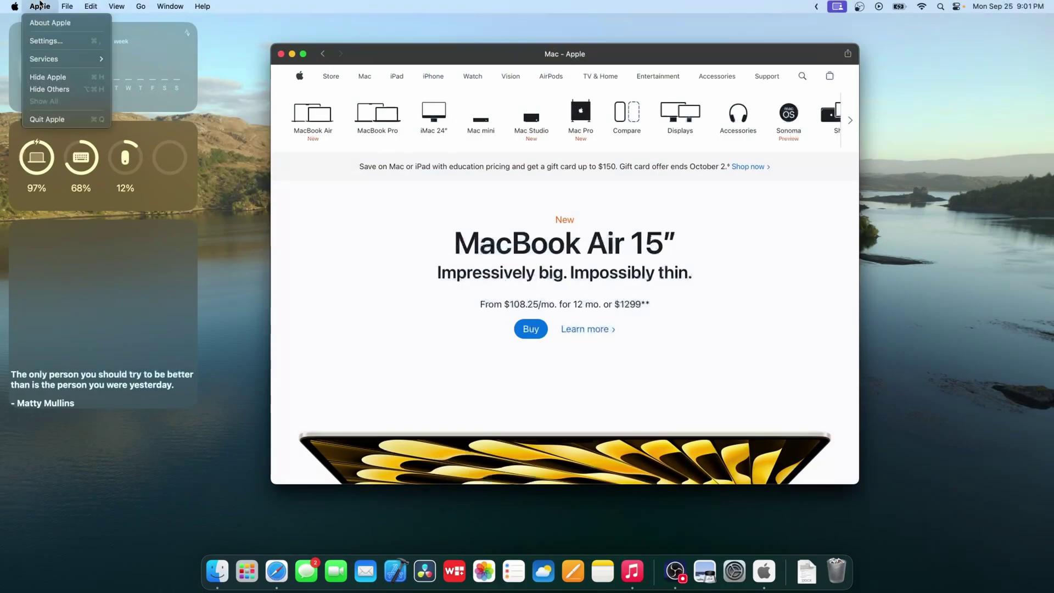
left_click(47, 119)
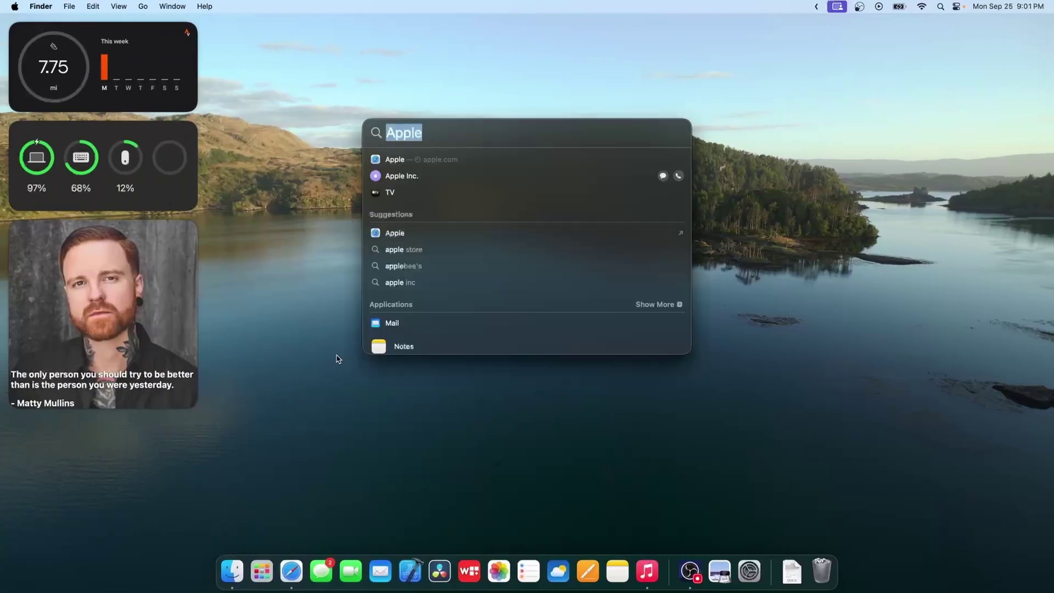
Step: Clear the previous Spotlight query, enter and erase the test text "bjgjhg", and close Spotlight
key("BackSpace")
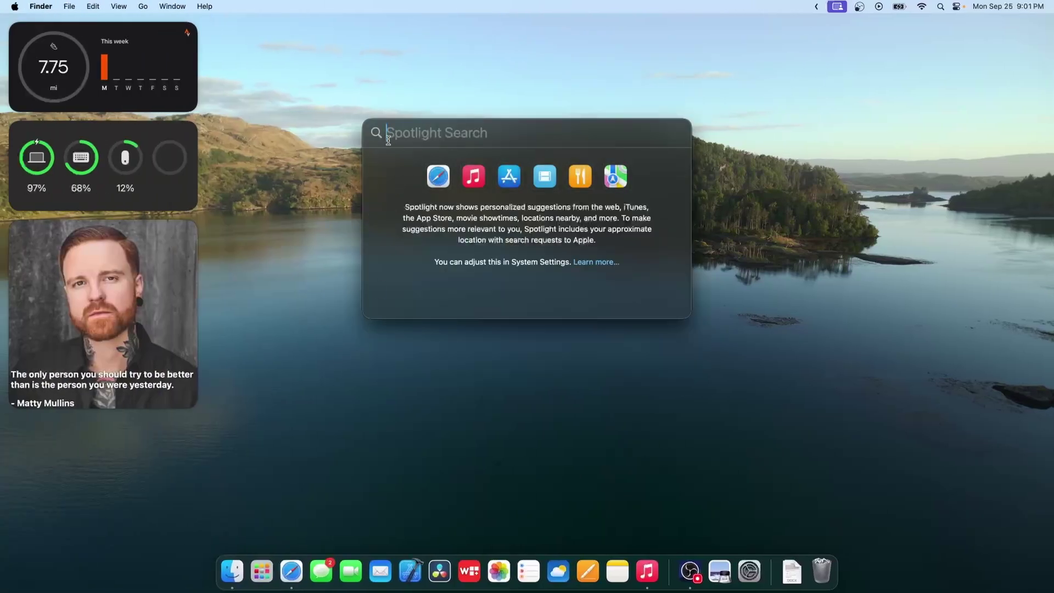
type("bjgjhg")
key("BackSpace")
key("BackSpace")
key("BackSpace")
key("BackSpace")
key("BackSpace")
key("BackSpace")
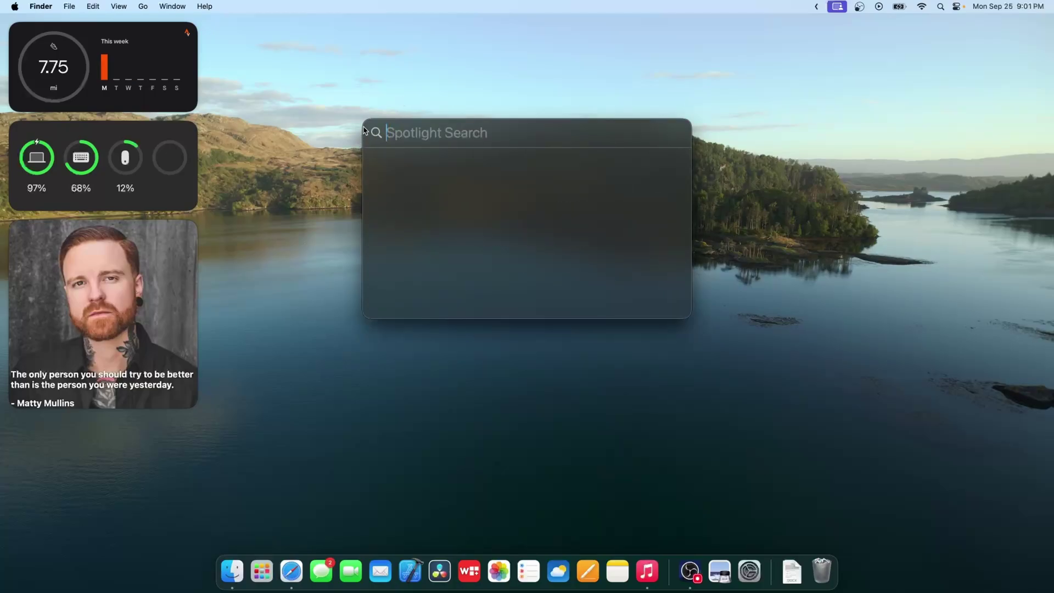
left_click(579, 78)
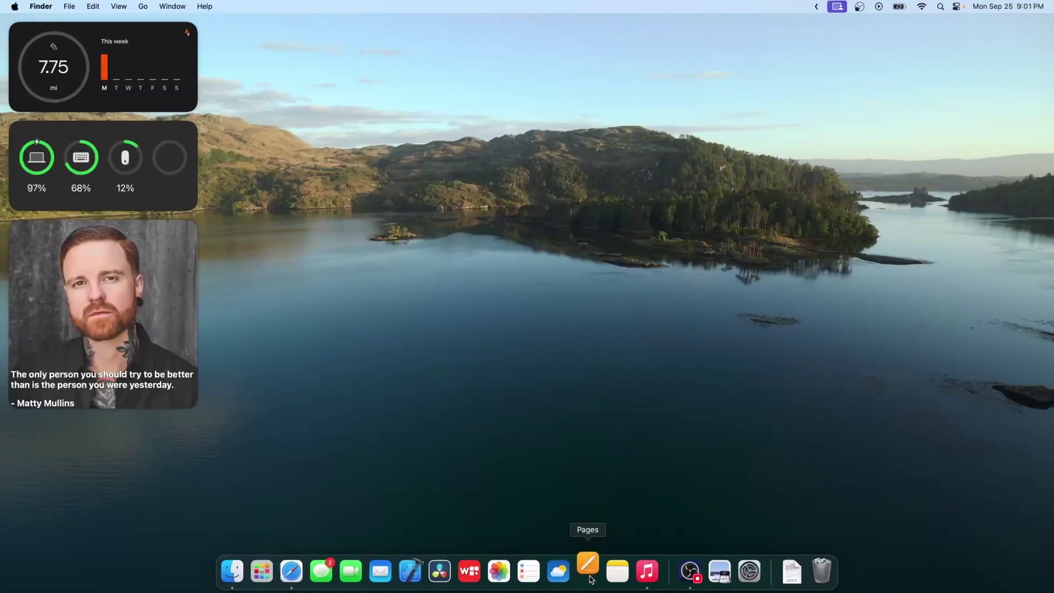
Step: Switch to Pages, create a document from the Blank template to view its text cursor, and close the document
left_click(589, 574)
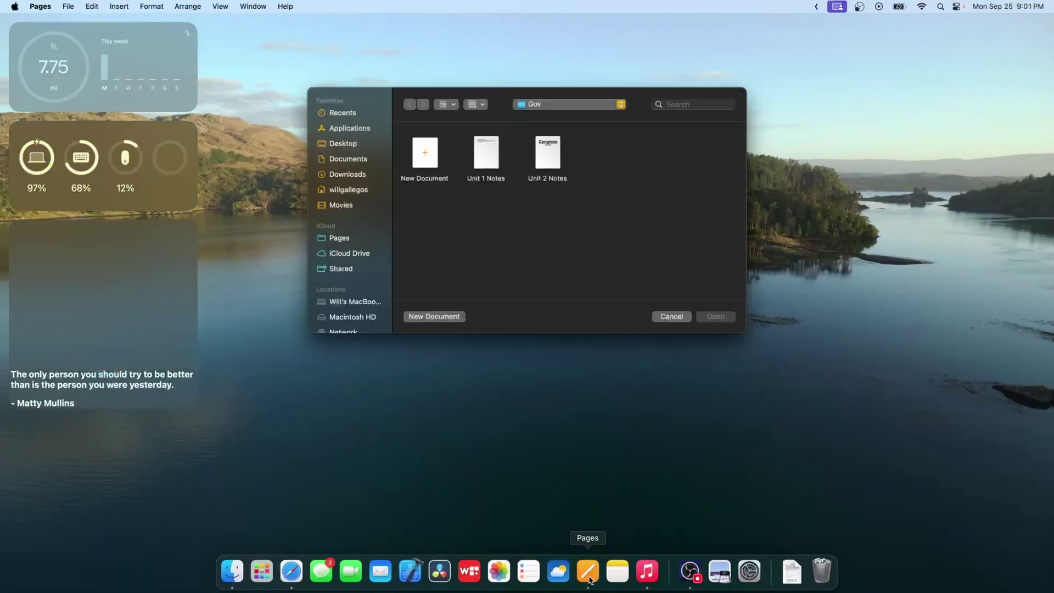
left_click(451, 317)
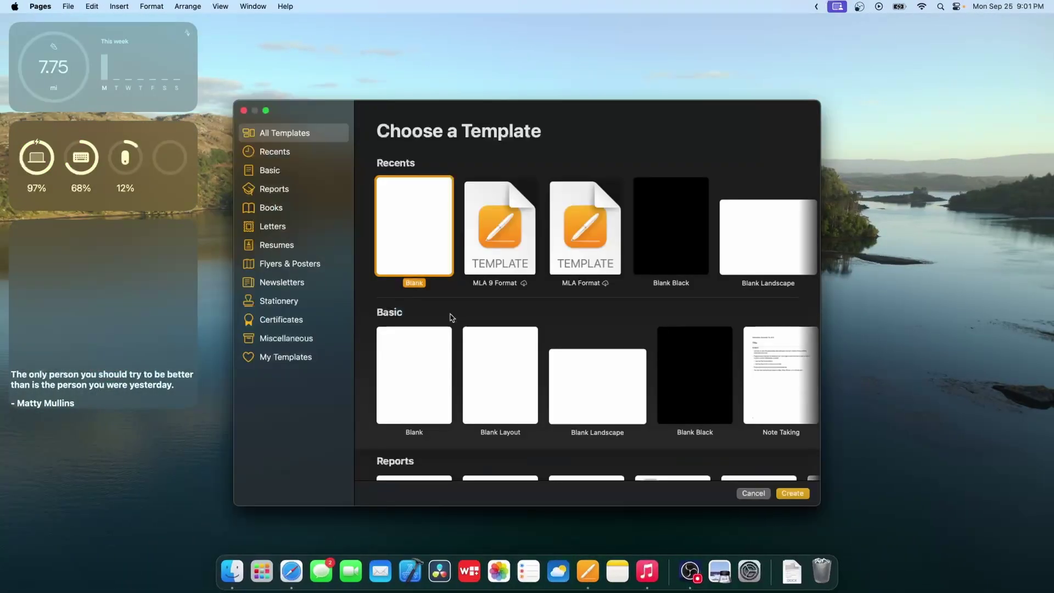
double_click(419, 235)
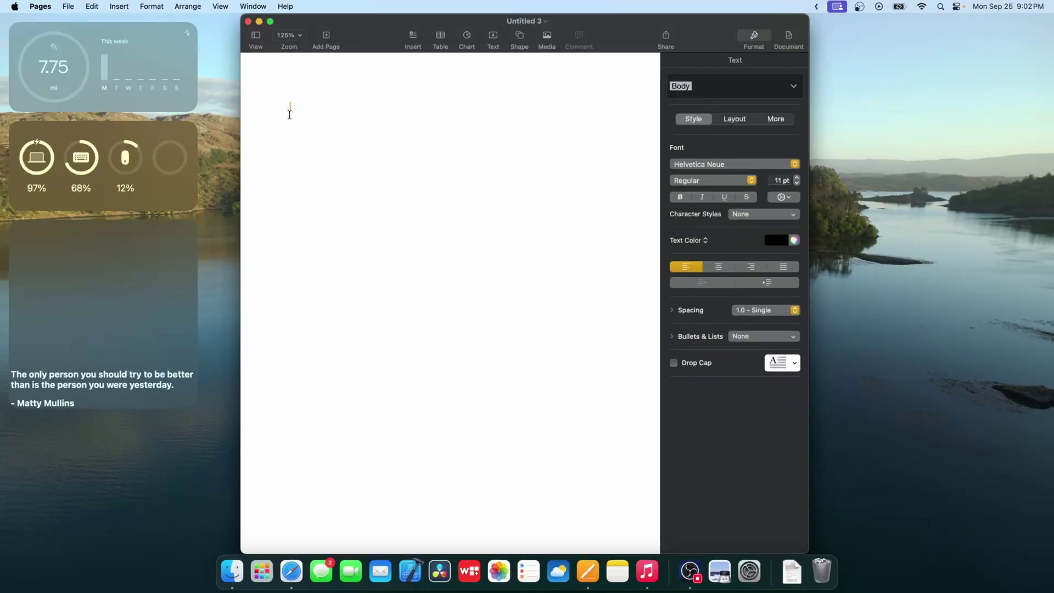
left_click(248, 21)
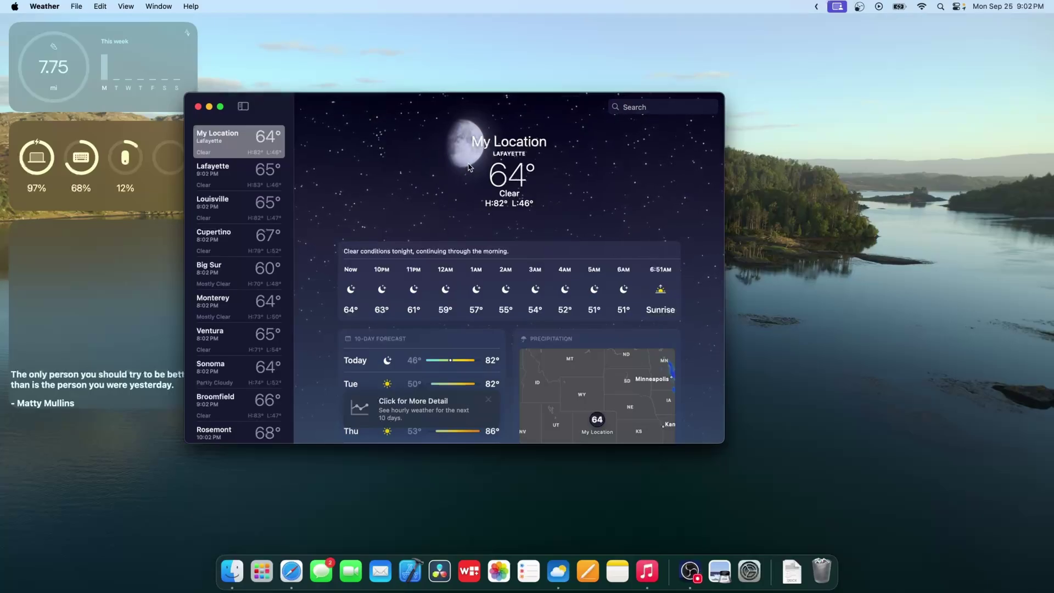
Step: Examine the My Location forecast and its moon phase details in Weather, and close the Weather window
scroll(470, 168, "down", 5)
scroll(639, 341, "up", 2)
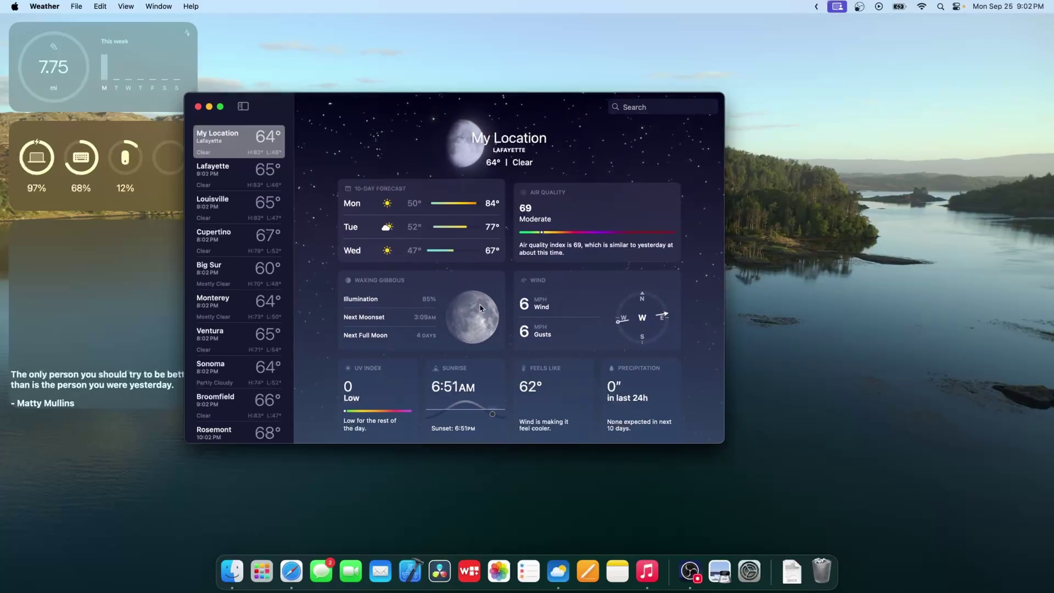
scroll(480, 309, "up", 3)
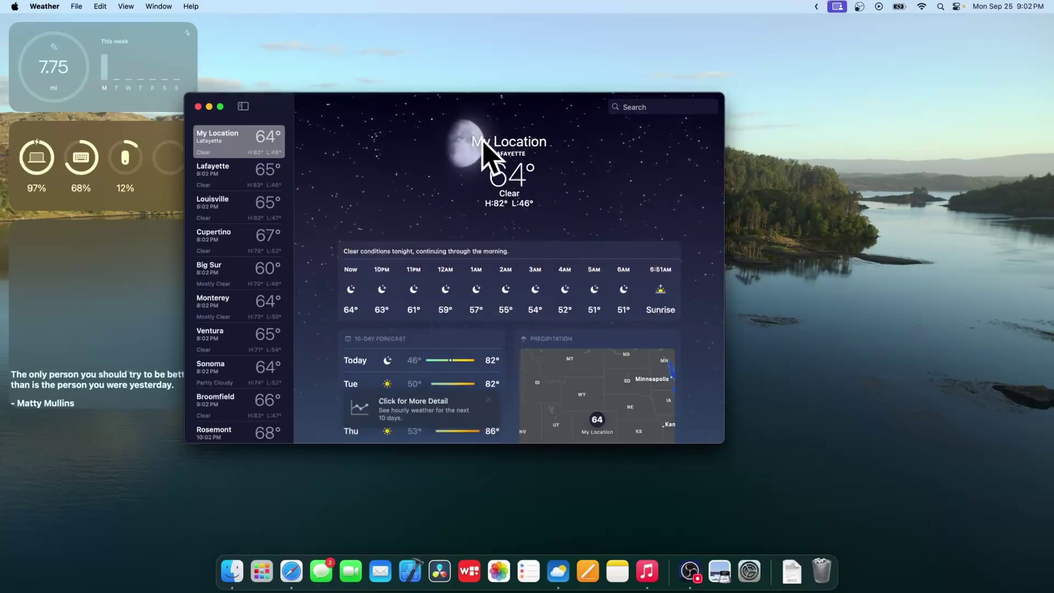
scroll(484, 217, "down", 5)
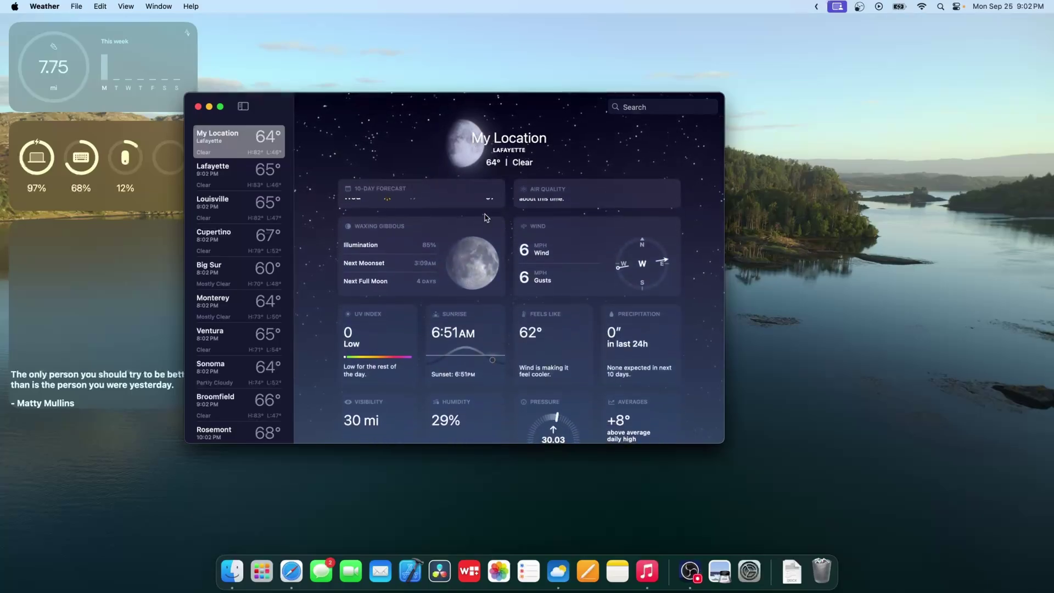
left_click(198, 106)
Step: Open the TV app from Launchpad and browse its Watch Now page
key("F4")
left_click(424, 275)
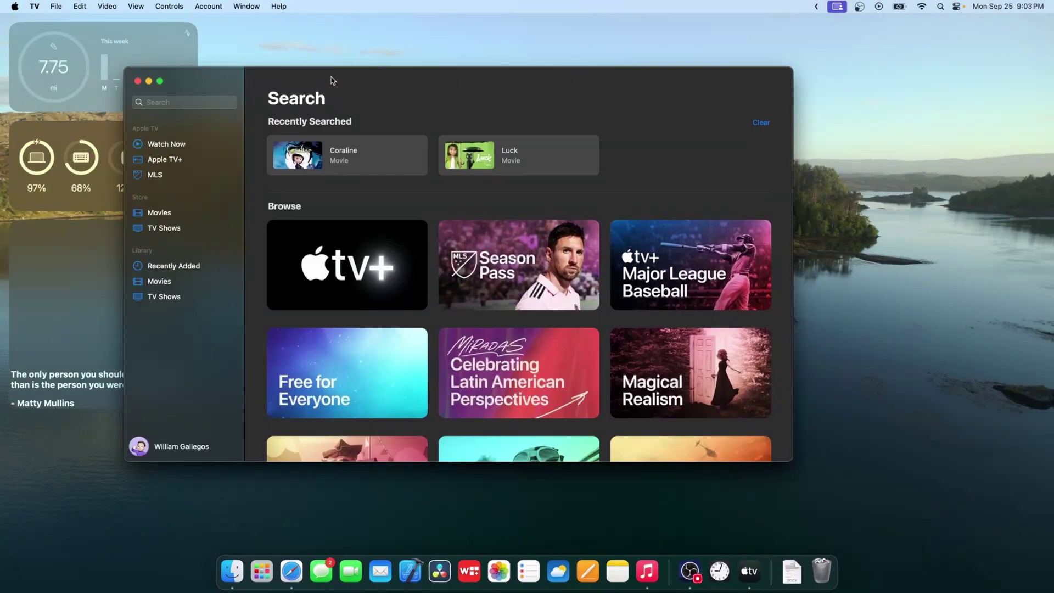
left_click(173, 146)
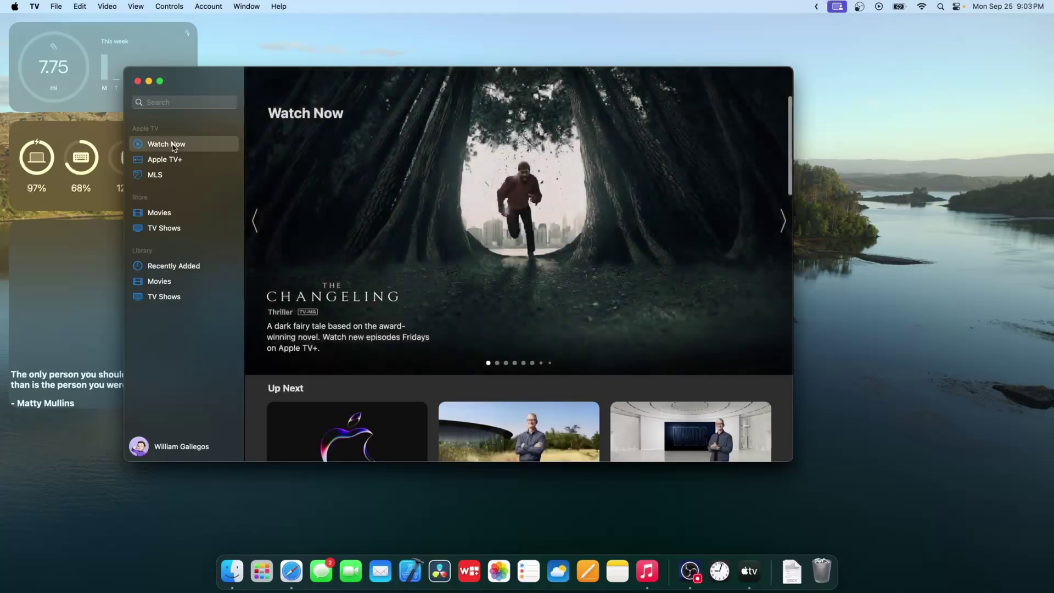
scroll(440, 273, "down", 6)
scroll(440, 273, "up", 10)
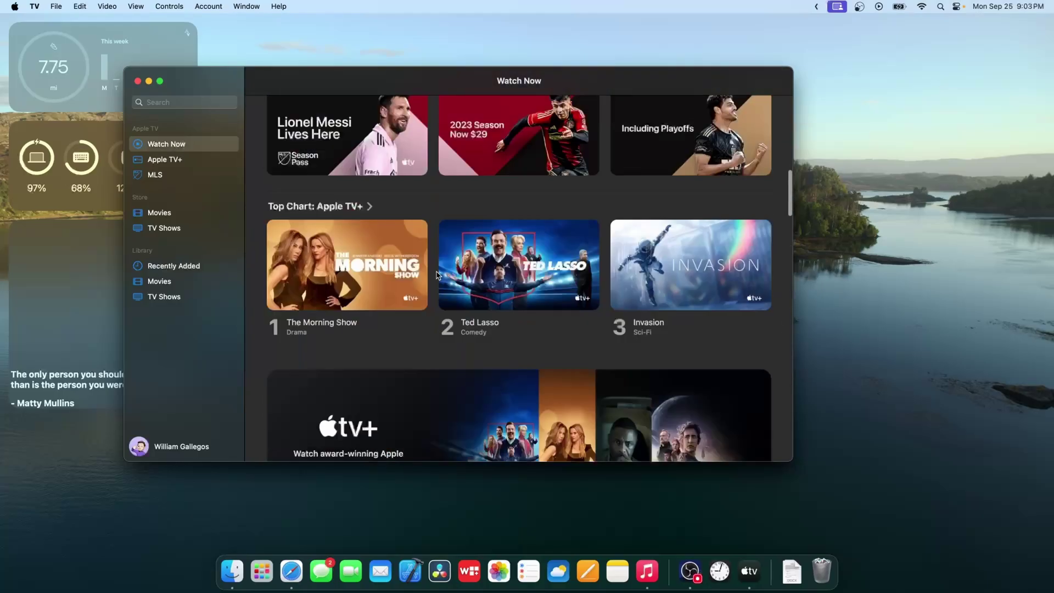
scroll(536, 225, "down", 15)
scroll(535, 225, "up", 12)
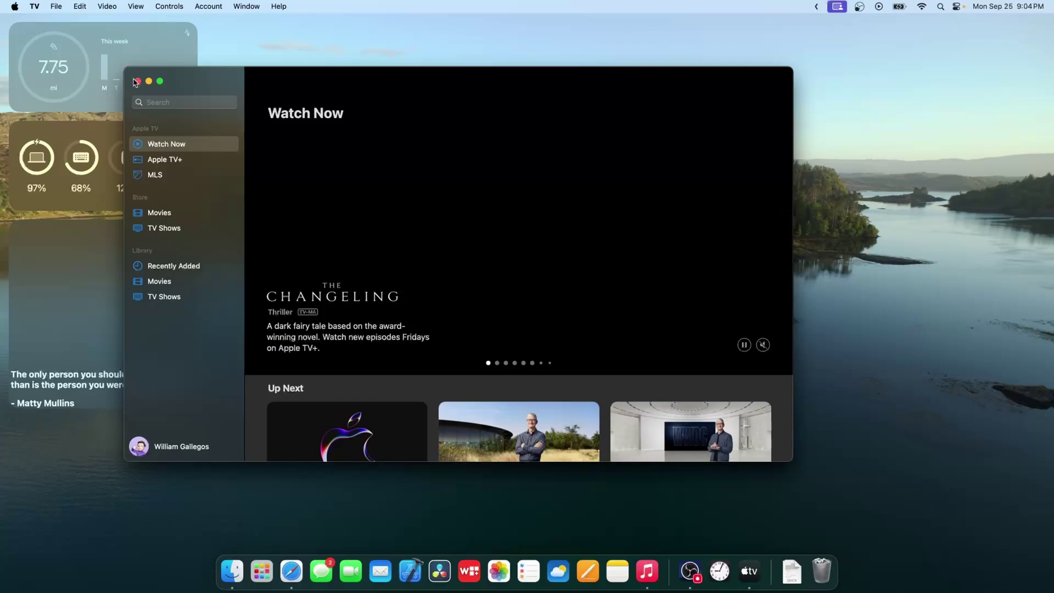
Step: Open a Finder window, move it toward the middle of the desktop, view the Desktop folder, and close the window
left_click(235, 570)
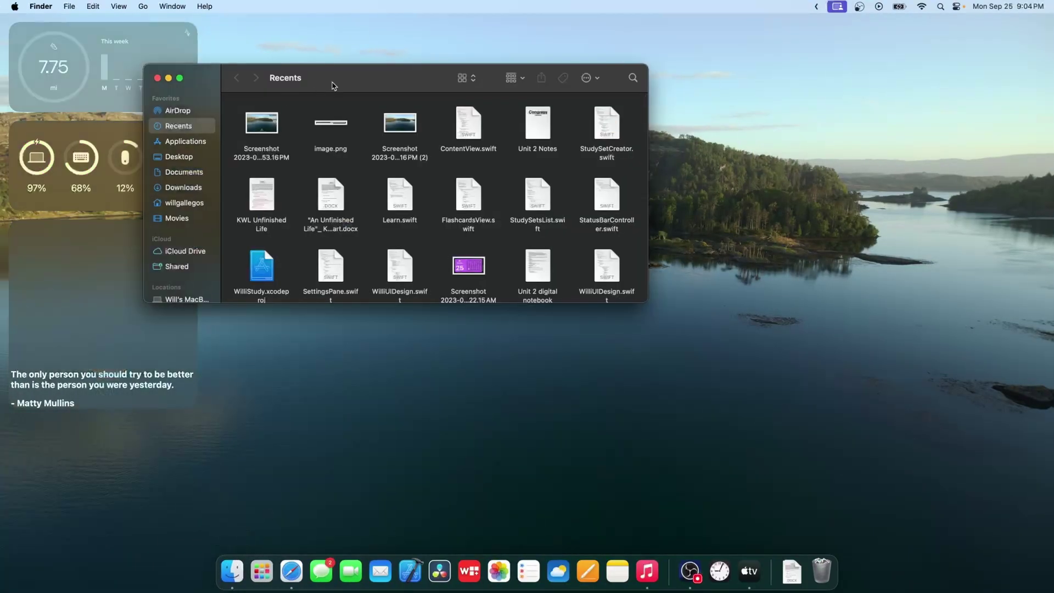
left_click_drag(334, 85, 479, 98)
left_click_drag(419, 136, 384, 173)
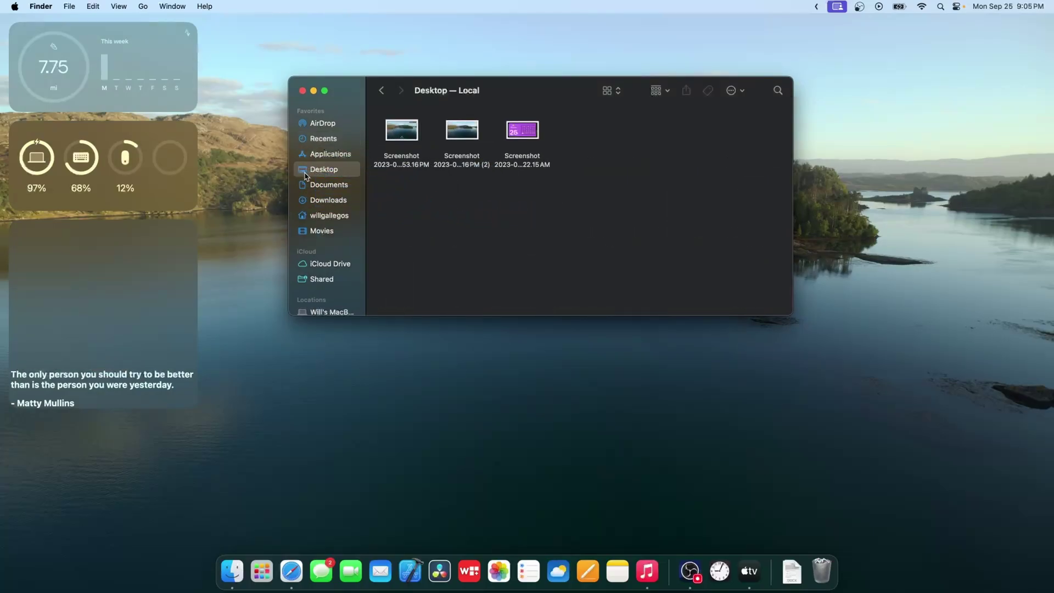
left_click(302, 91)
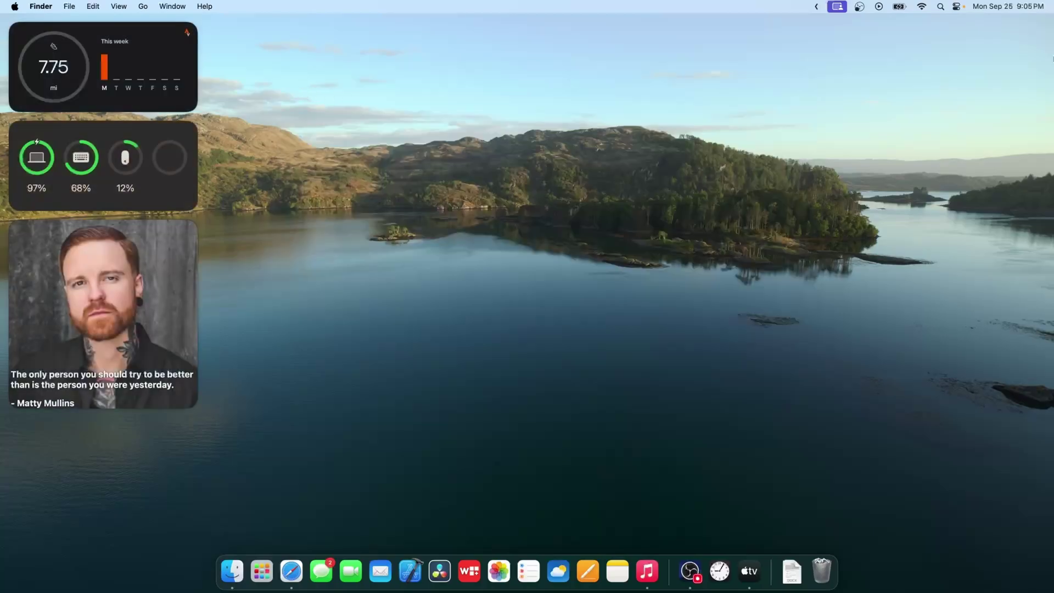
Step: View Control Center's controls, dismiss them, and open System Settings from Launchpad
left_click(959, 6)
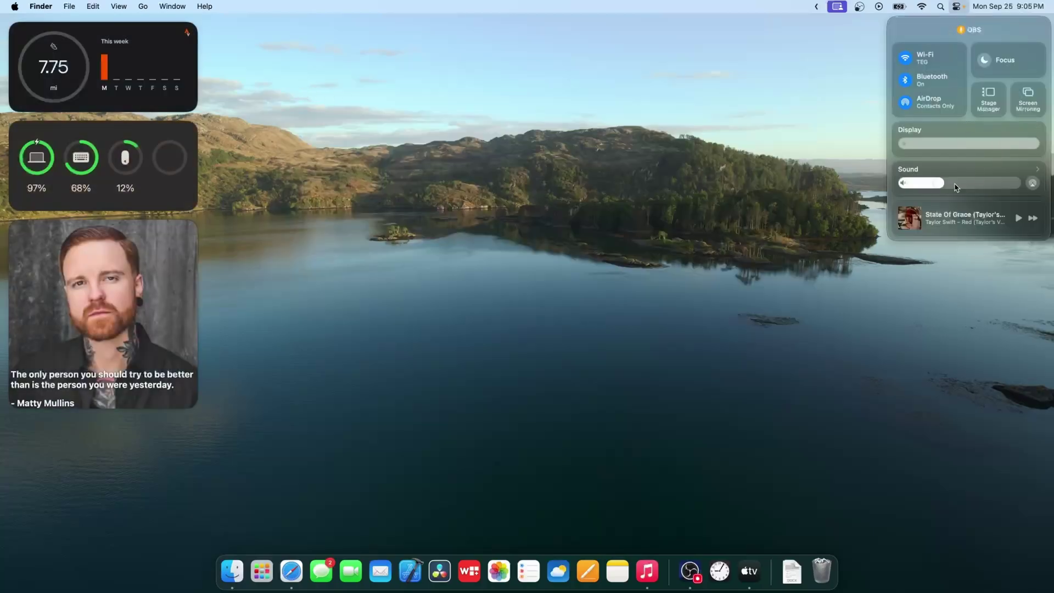
left_click(693, 148)
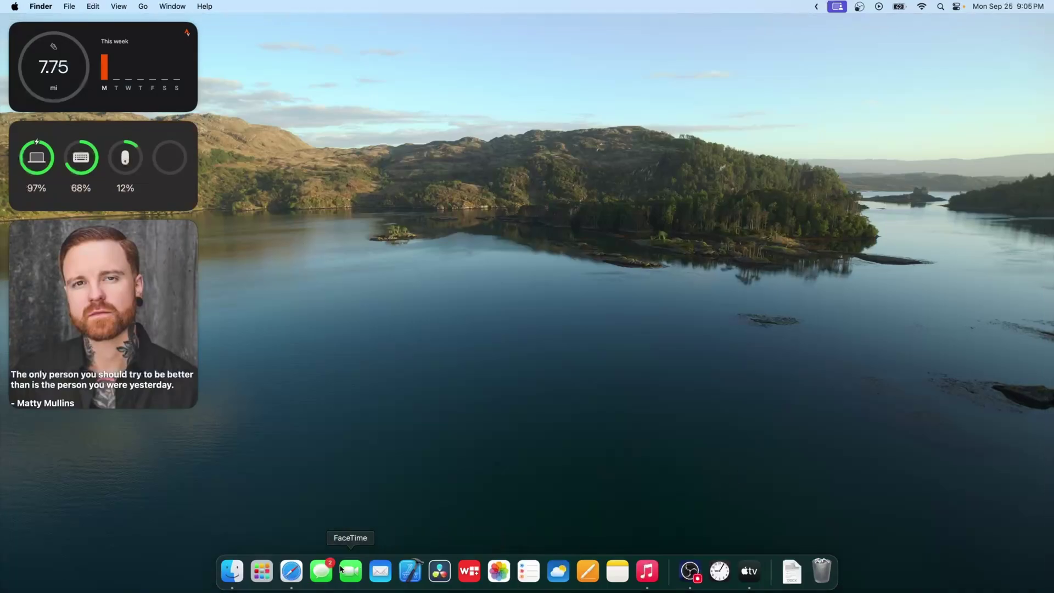
left_click(262, 571)
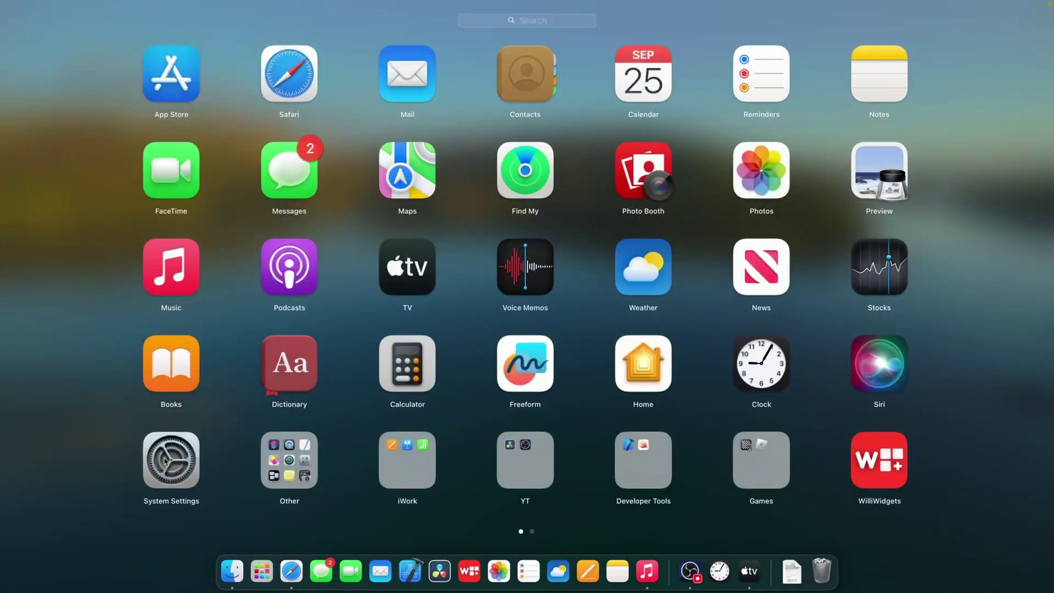
left_click(170, 461)
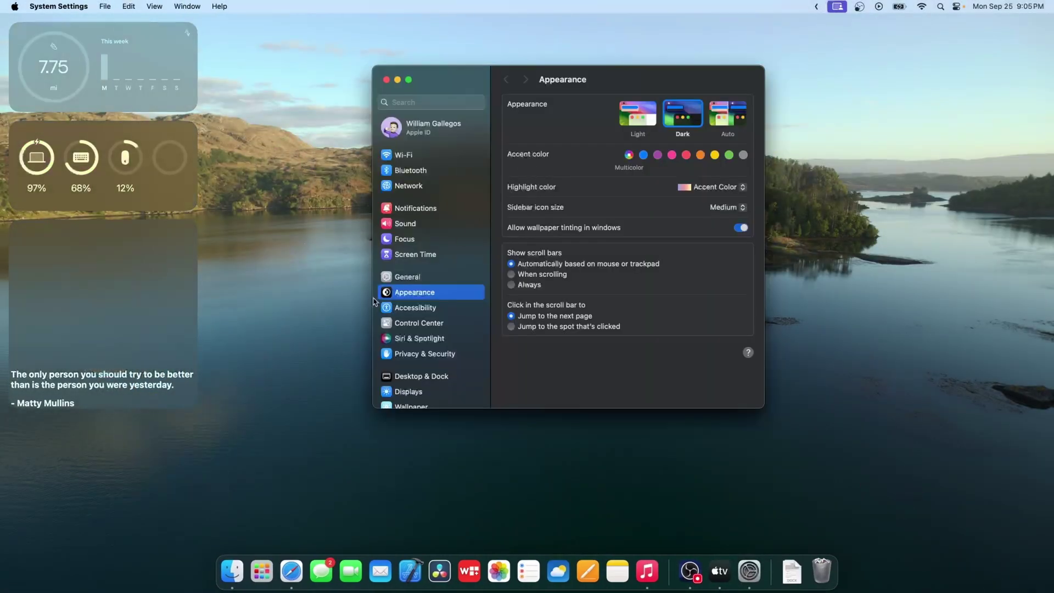
Step: Open the Displays settings and adjust the built-in display's brightness
scroll(383, 293, "down", 5)
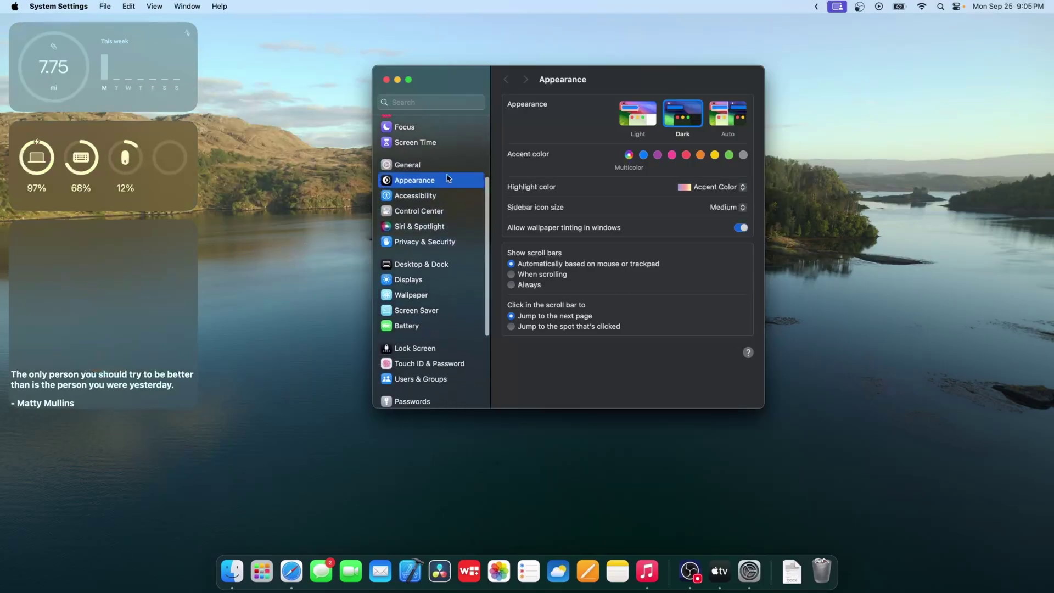
left_click(418, 282)
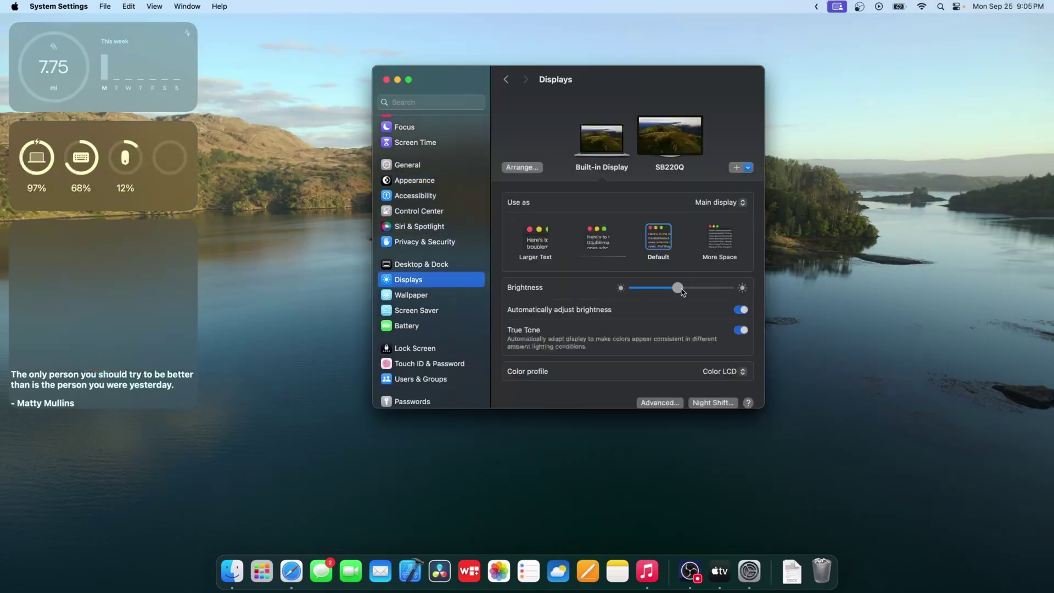
left_click_drag(677, 288, 731, 291)
left_click(690, 289)
Step: View the Sound settings and close the System Settings window
scroll(428, 236, "up", 3)
left_click(404, 194)
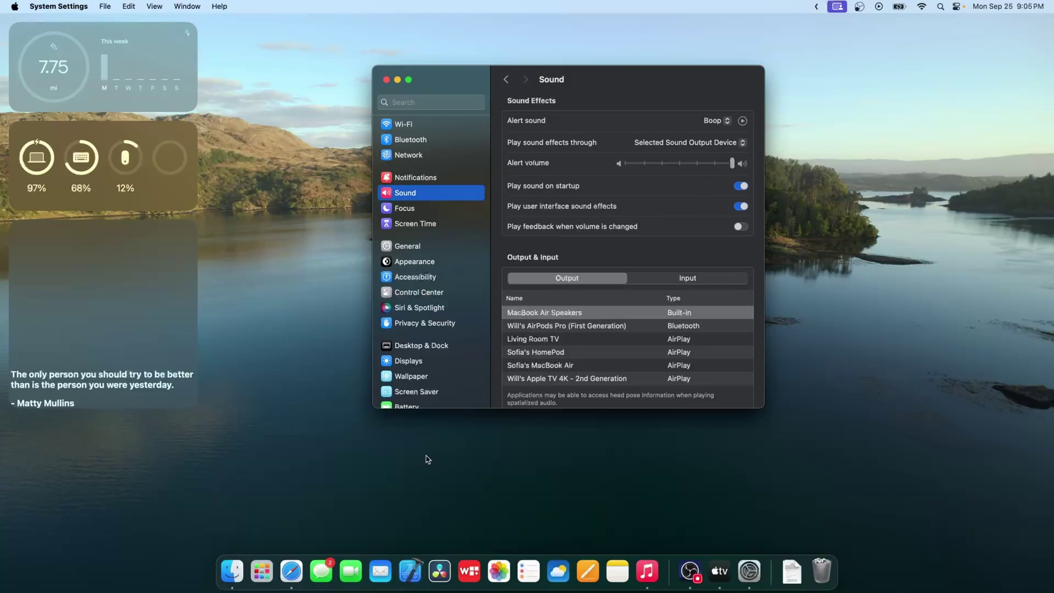
left_click(386, 81)
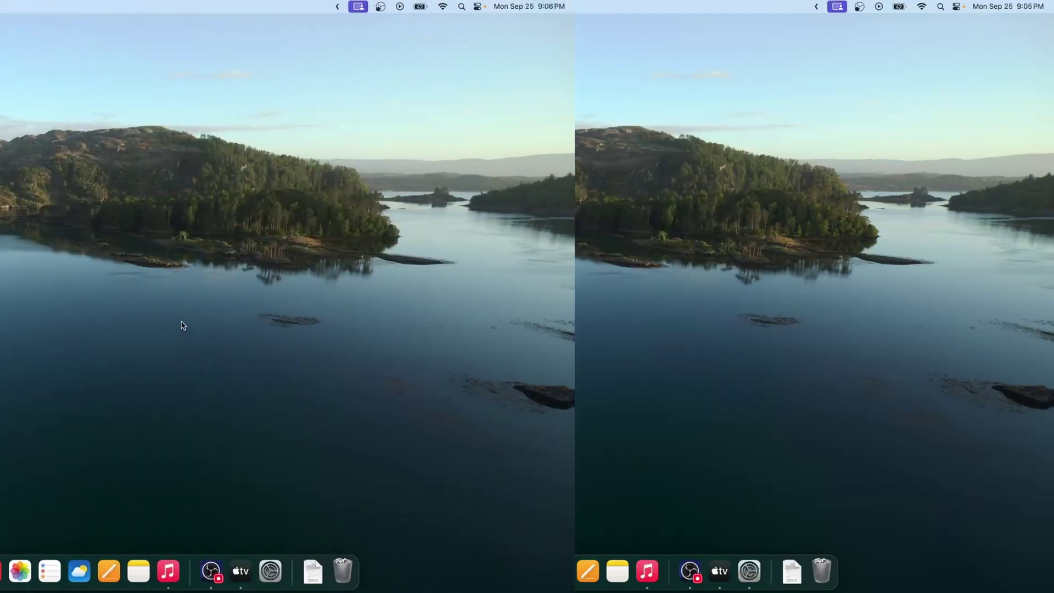
Step: Search Spotlight for "Screens" and open the Screen Sharing app from the results
key("super+space")
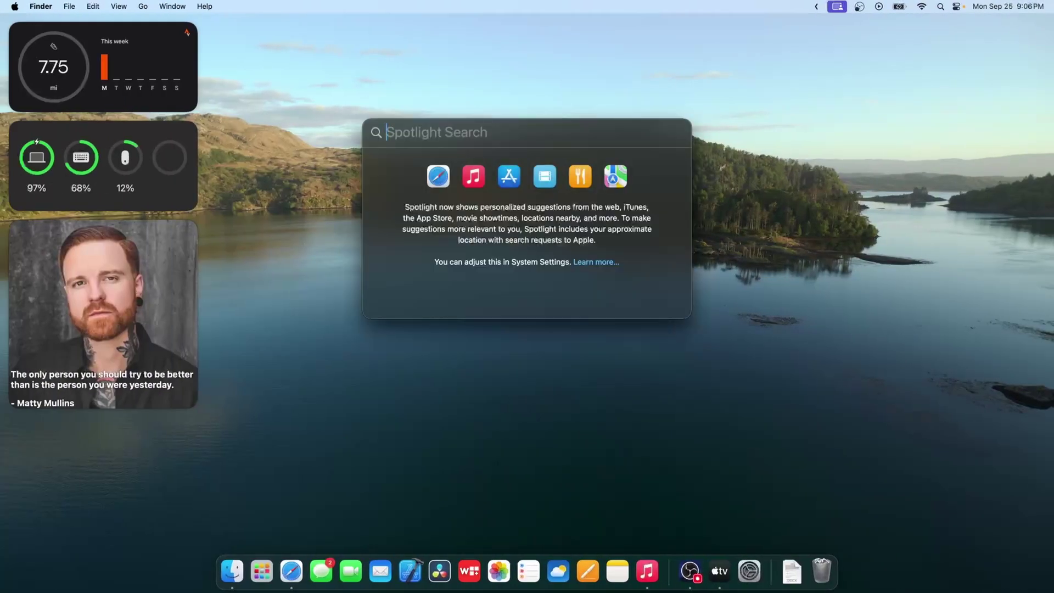
type("Screens")
key("Down")
key("Return")
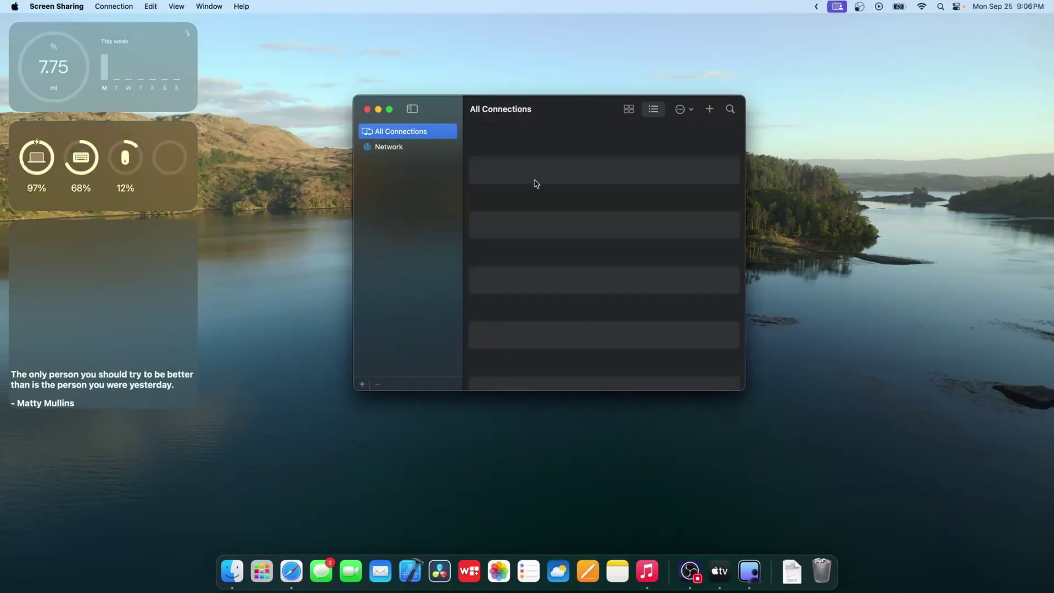
Step: View the new connection dialog in Screen Sharing, cancel it, and close the Screen Sharing window
left_click(710, 109)
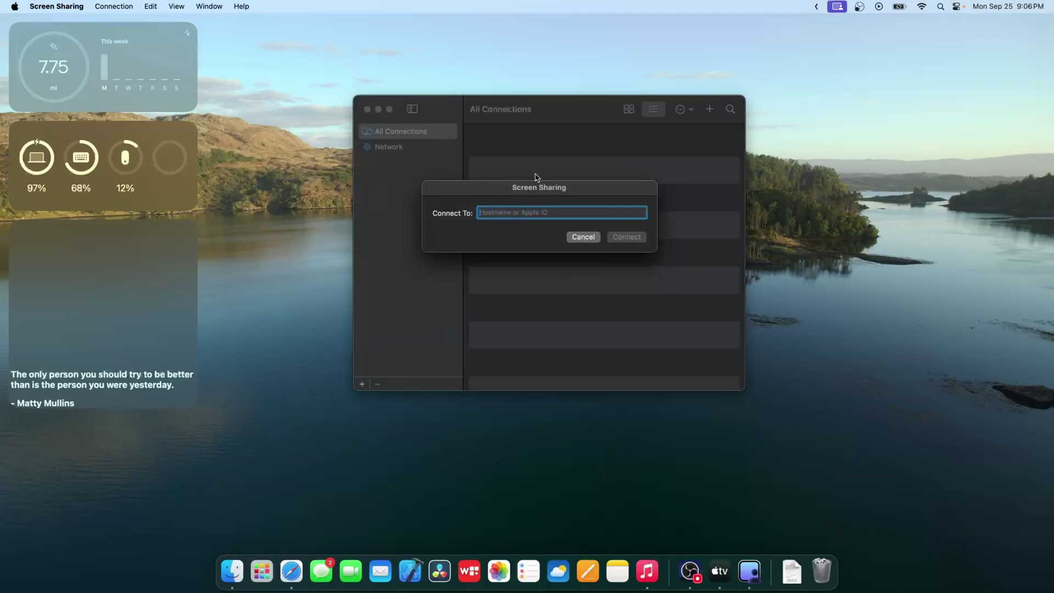
left_click(585, 237)
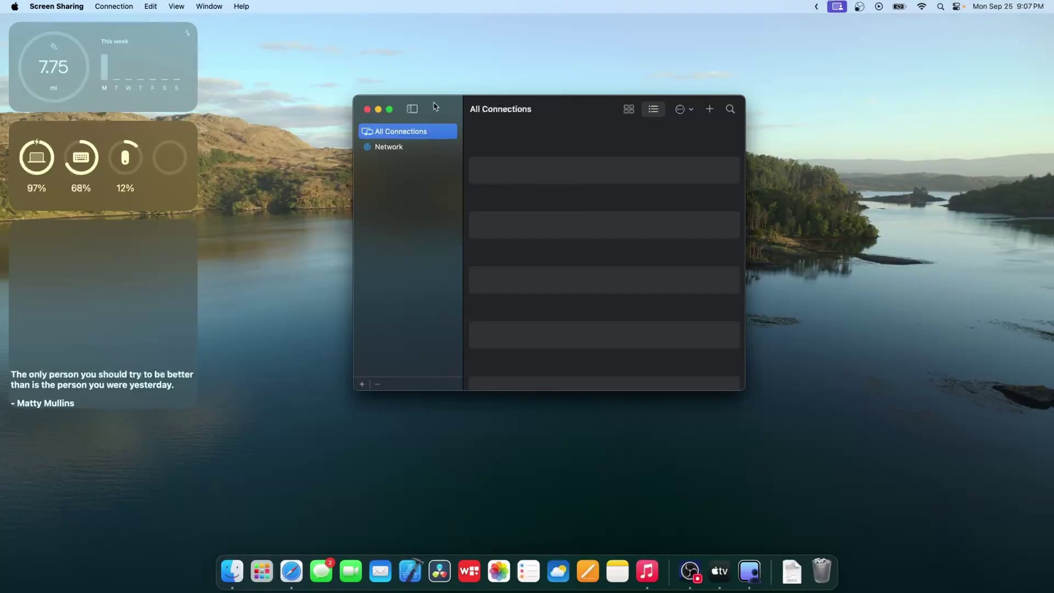
left_click(367, 109)
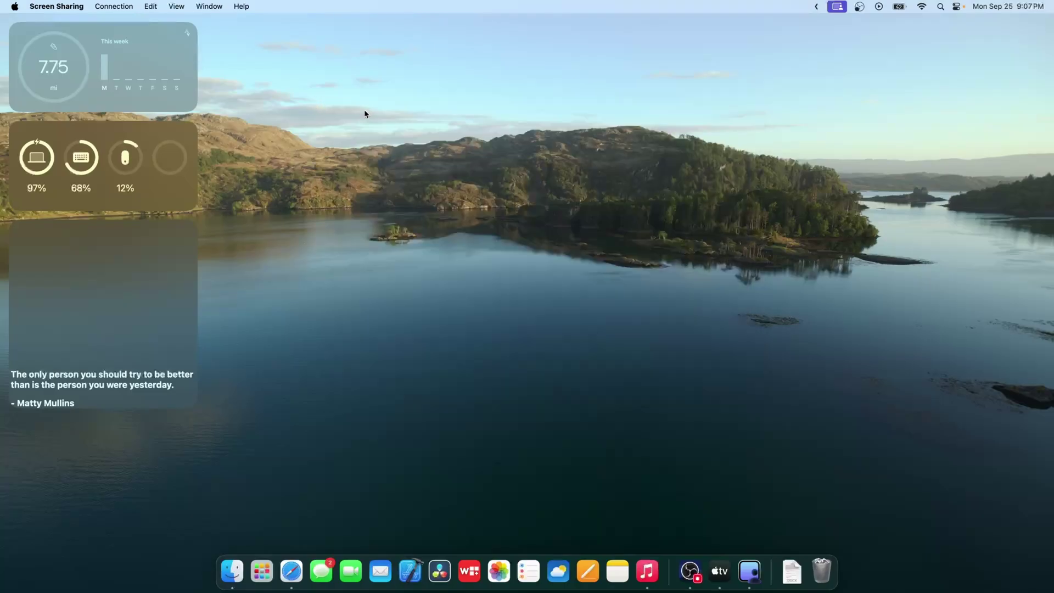
Step: Open the Maps app from Launchpad's app list
left_click(260, 577)
right_click(260, 577)
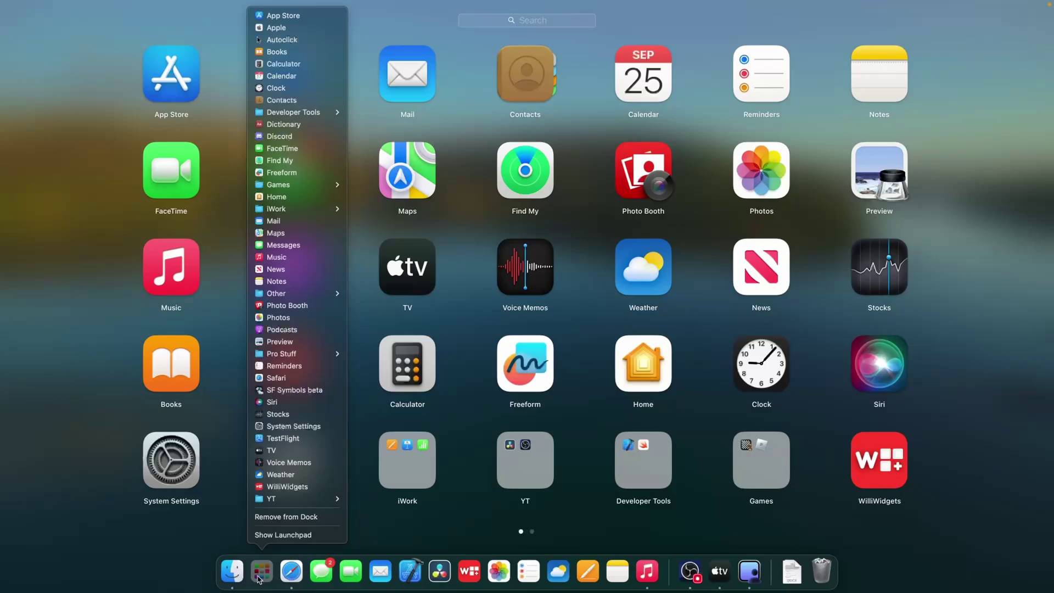
left_click(276, 233)
Step: Switch to Messages and browse the sticker picker's custom and recently used stickers
left_click(313, 579)
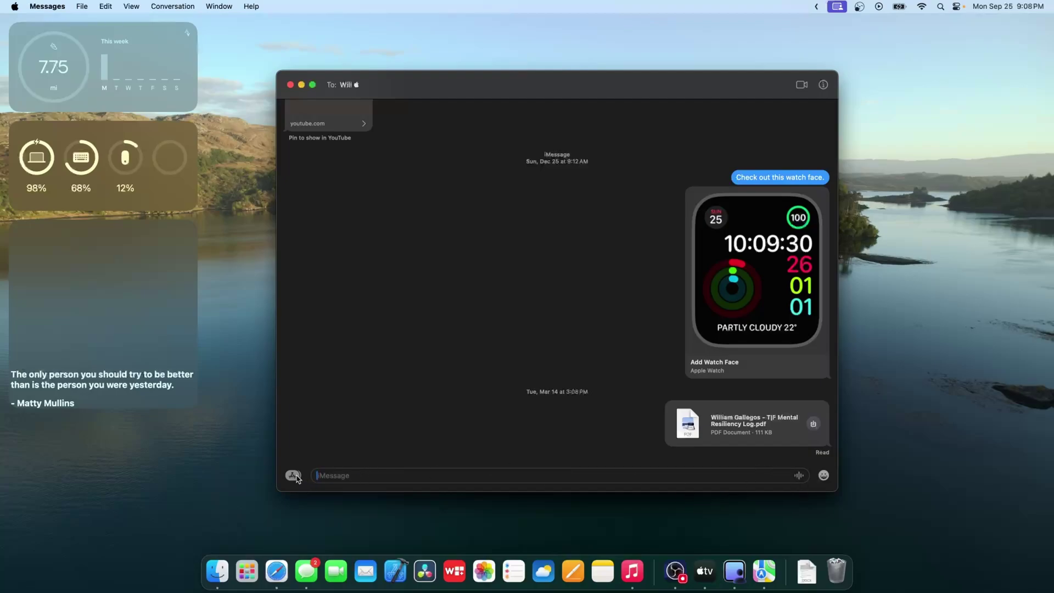
left_click(295, 475)
left_click(323, 521)
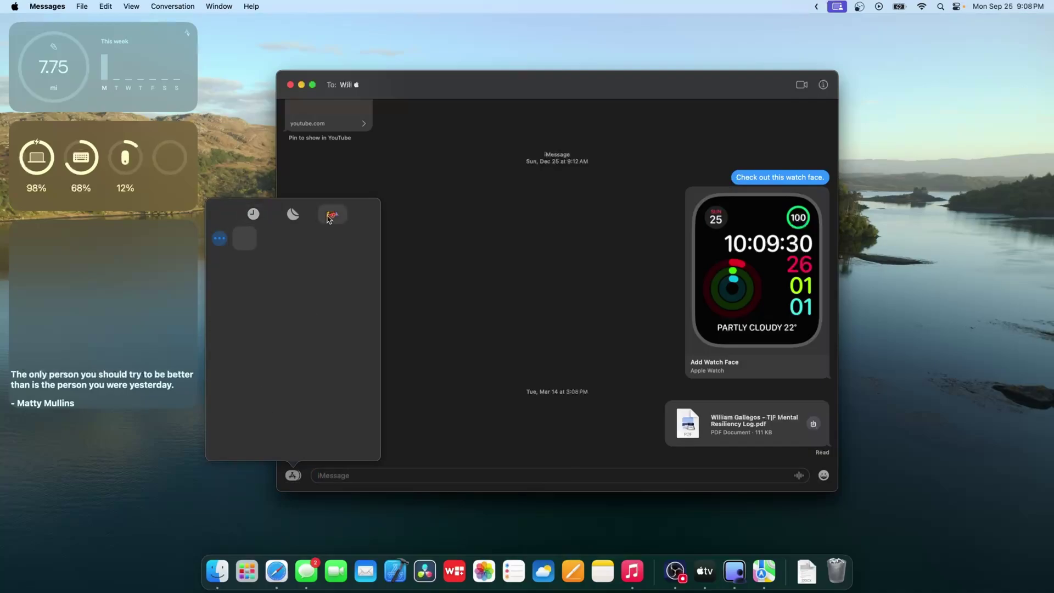
left_click(296, 215)
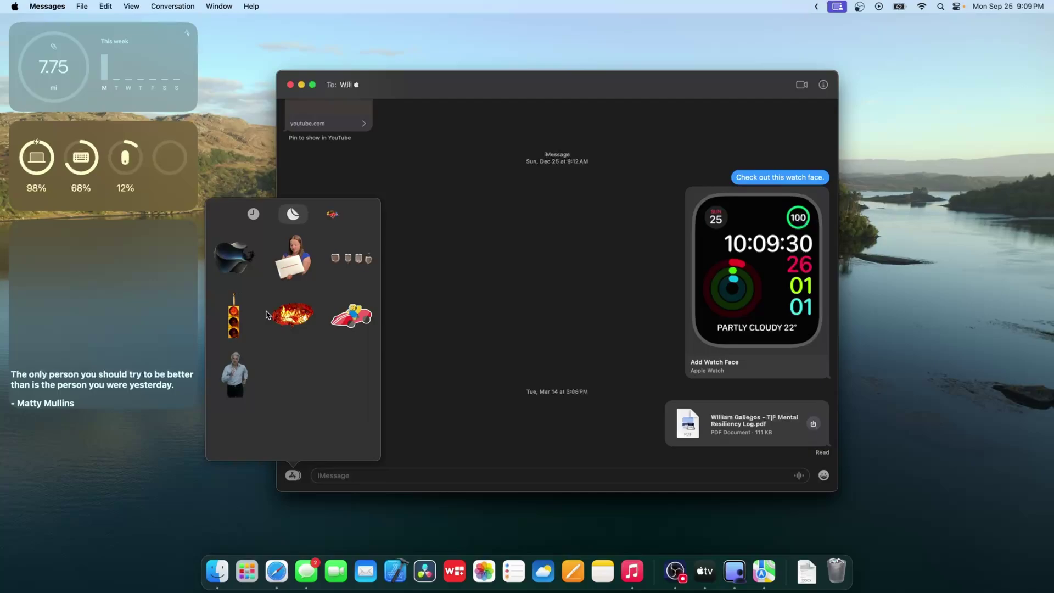
left_click(248, 215)
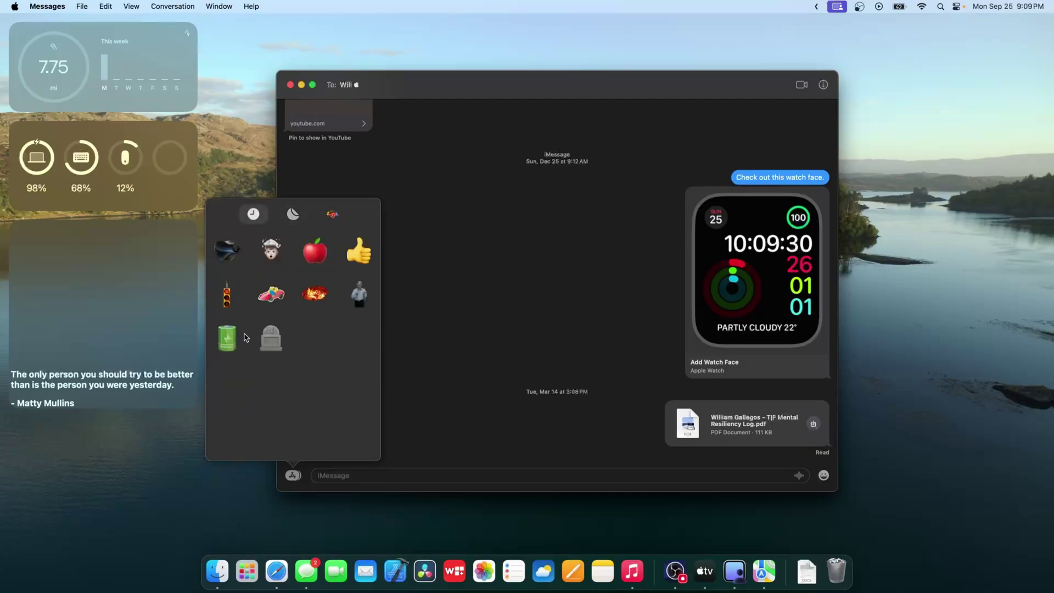
Step: Hide Messages, launch TextEdit by searching Spotlight for "tex", and create a new blank document
key("super+h")
key("super+space")
type("tex")
key("Return")
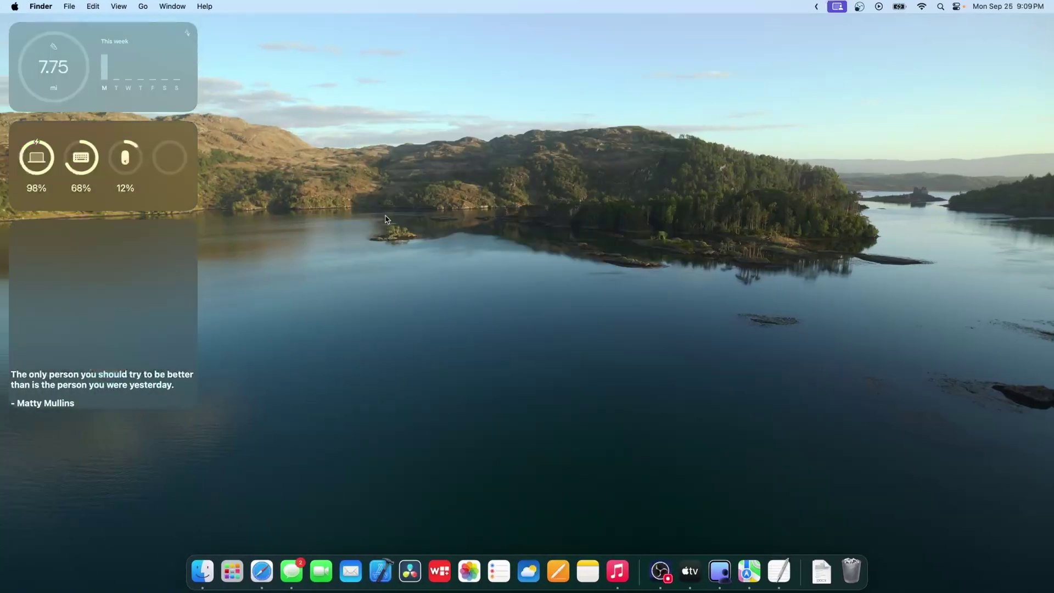
left_click(444, 317)
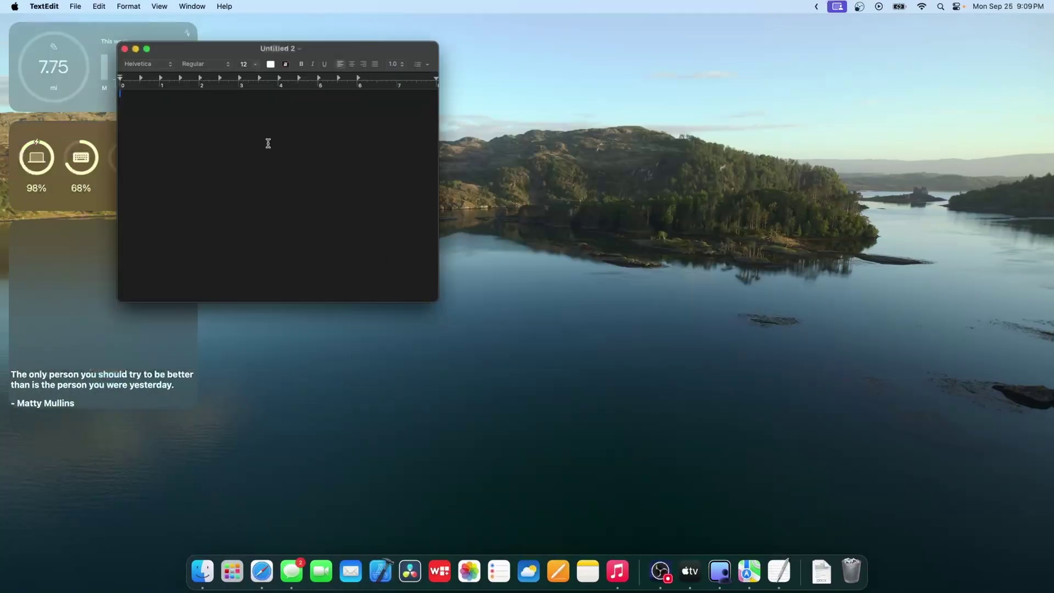
Step: Write "Im so happy" in the TextEdit document and view the emoji suggestions in the expanded picker without inserting one
left_click_drag(668, 67, 681, 71)
type("Im so happy")
key("ctrl+super+space")
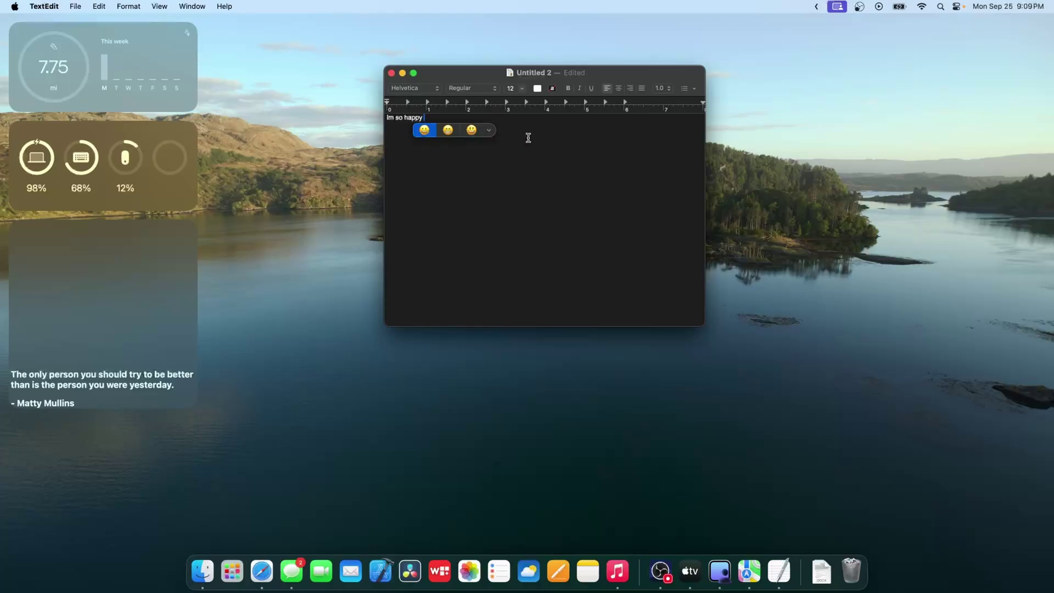
left_click(490, 132)
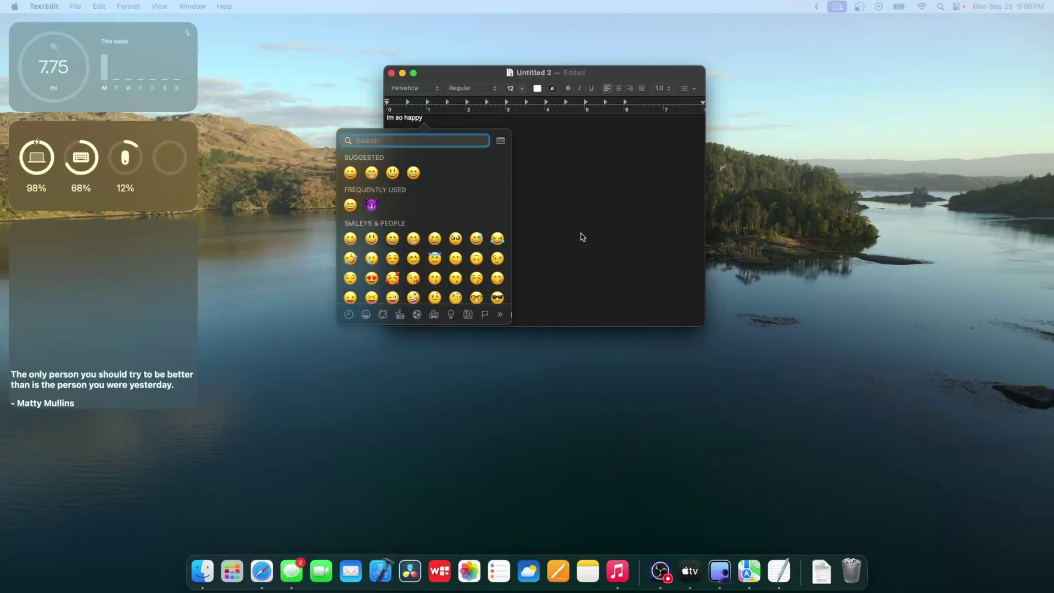
left_click(597, 214)
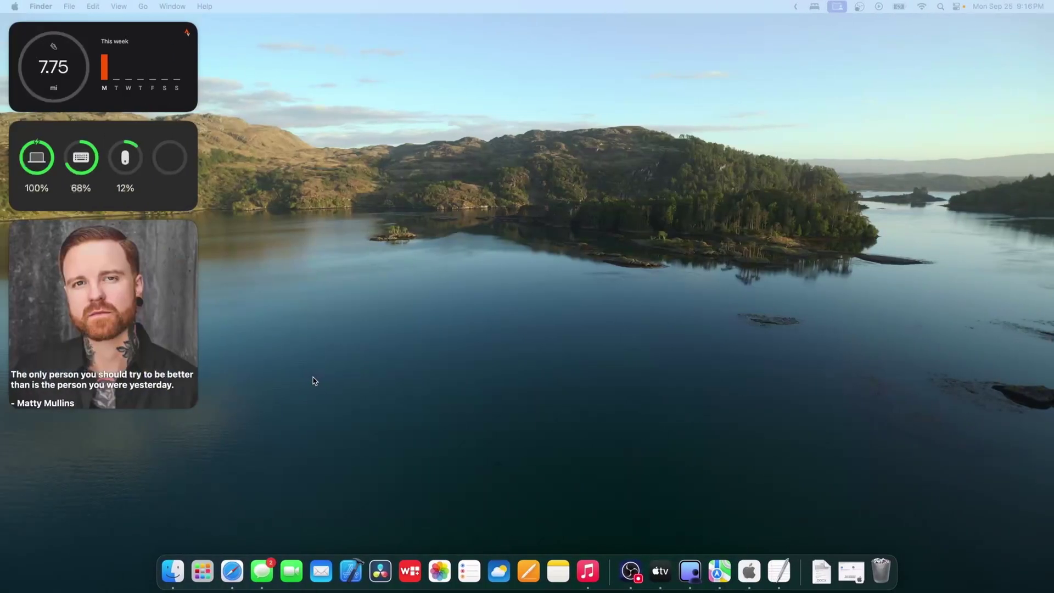
Step: Open Reminders and delete the existing Shopping List
left_click(477, 585)
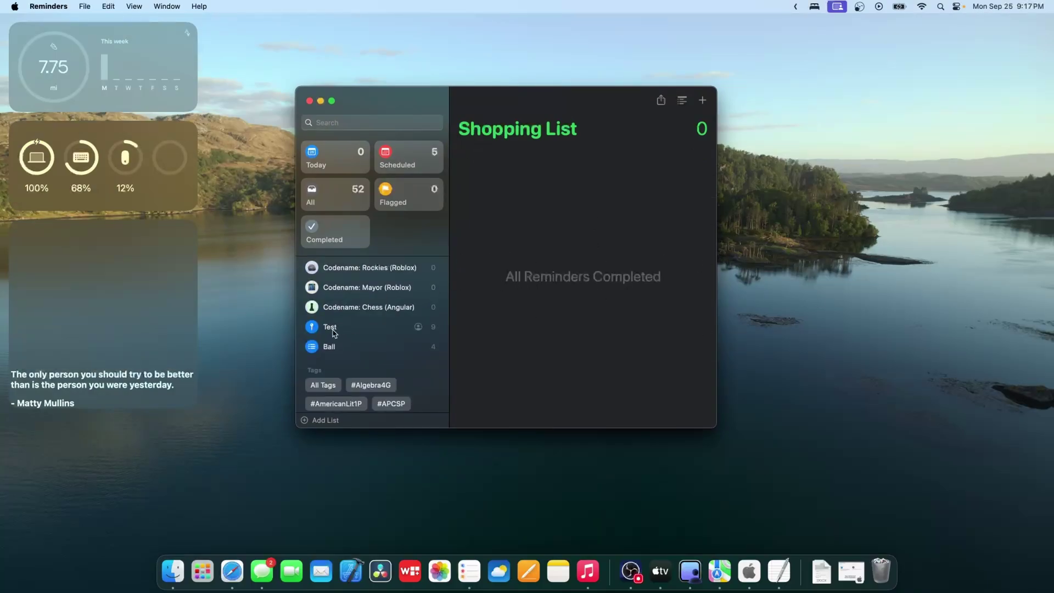
scroll(334, 329, "up", 5)
right_click(364, 281)
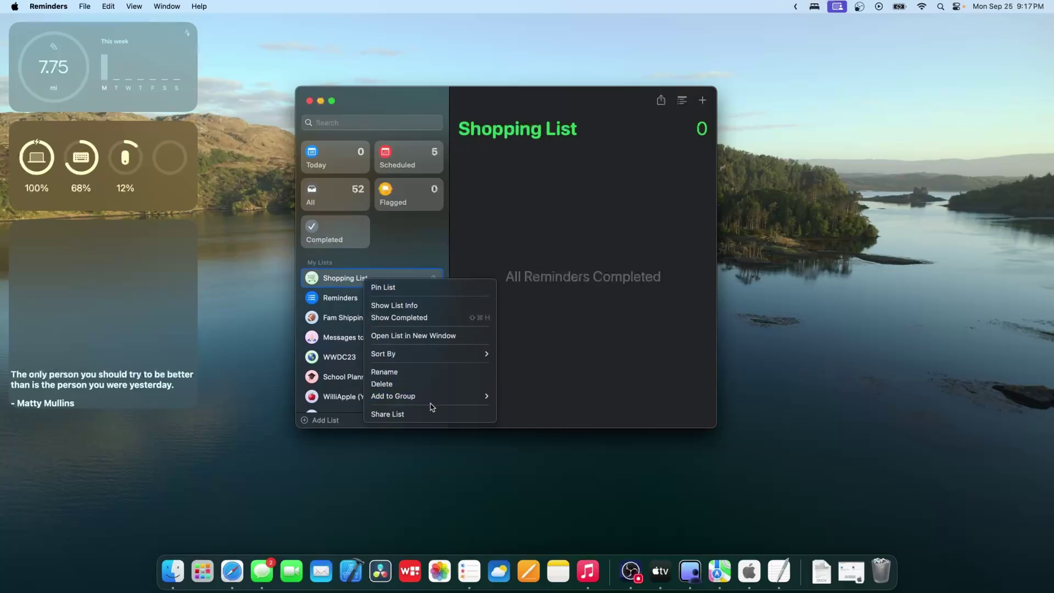
left_click(430, 384)
left_click(517, 300)
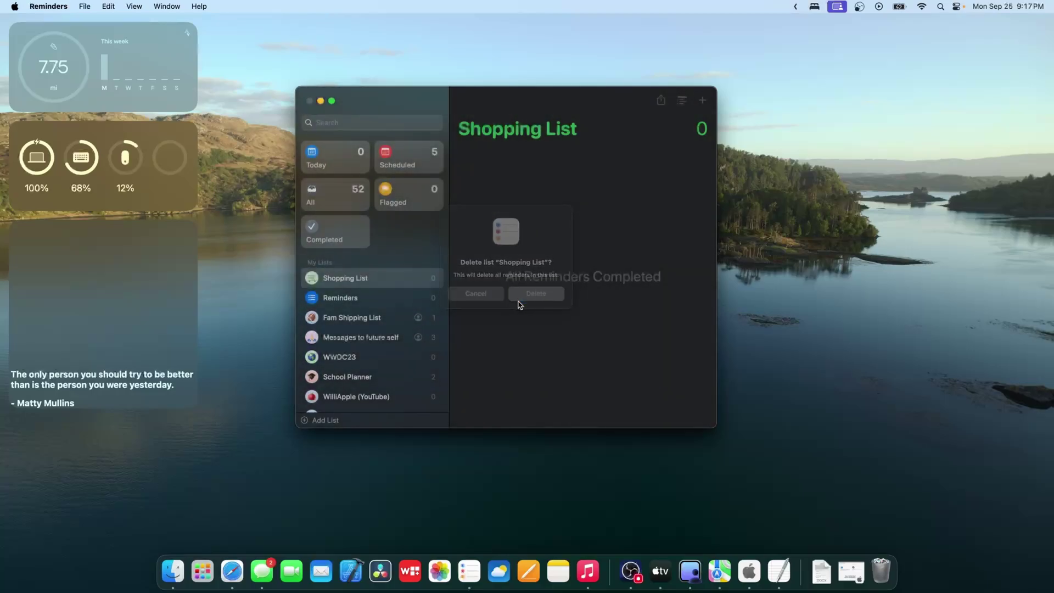
Step: Create a list named "Shopping List" with the list type Groceries
left_click(314, 421)
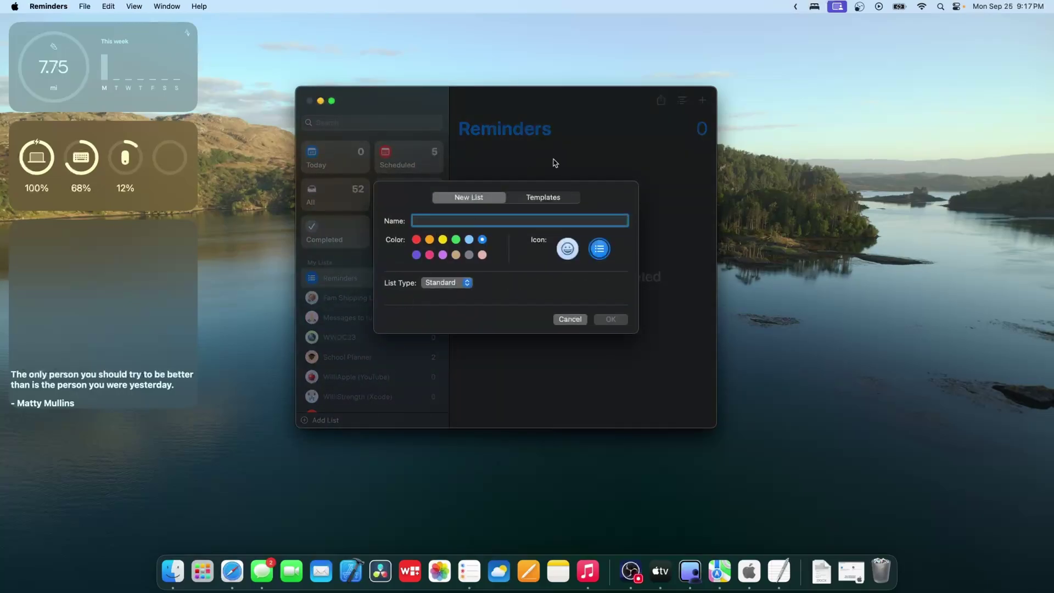
left_click(437, 284)
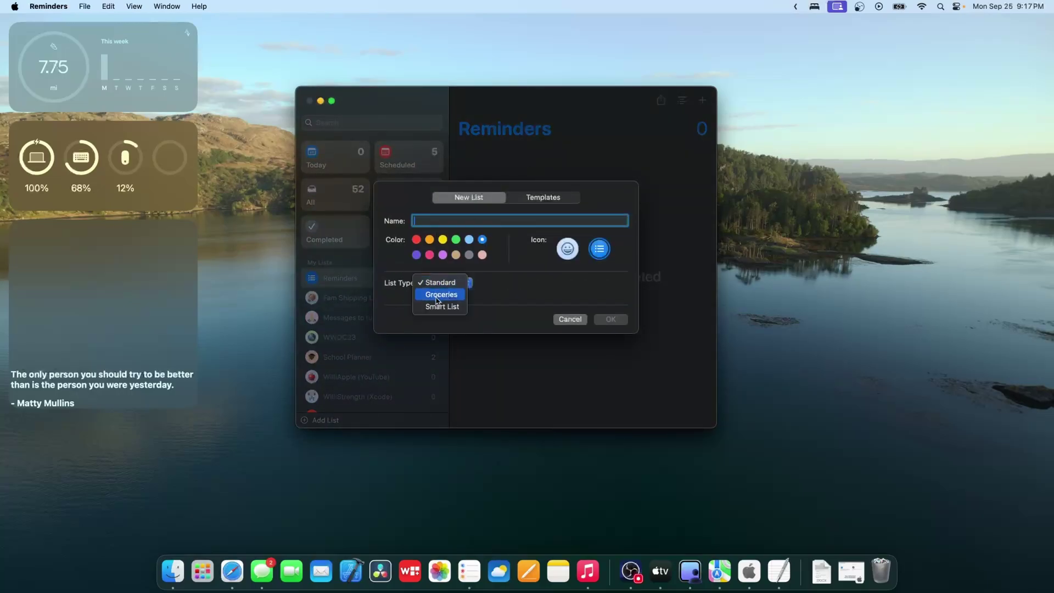
left_click(443, 292)
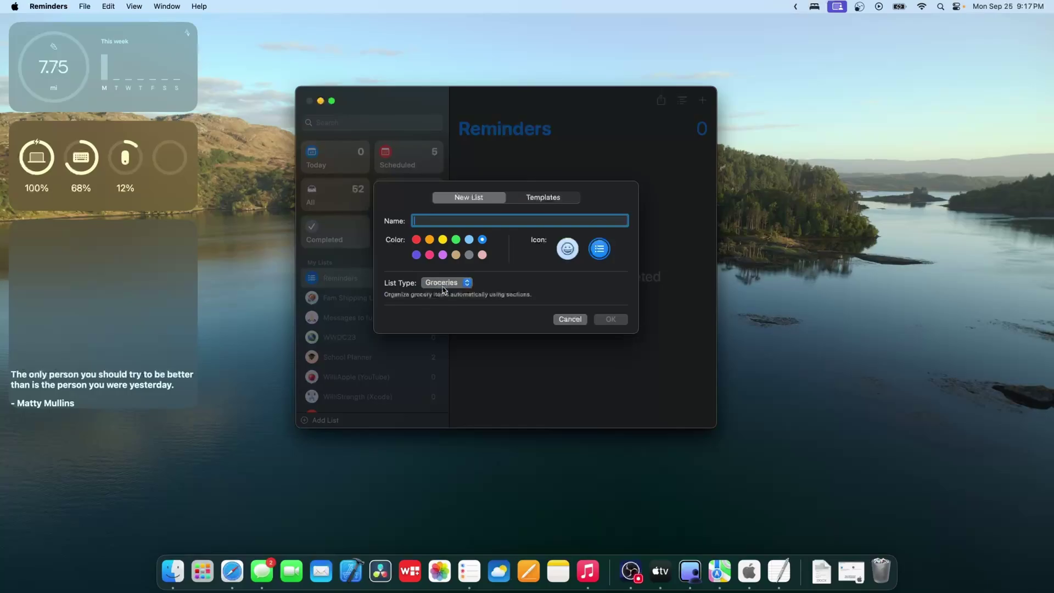
type("Shopping List")
key("Return")
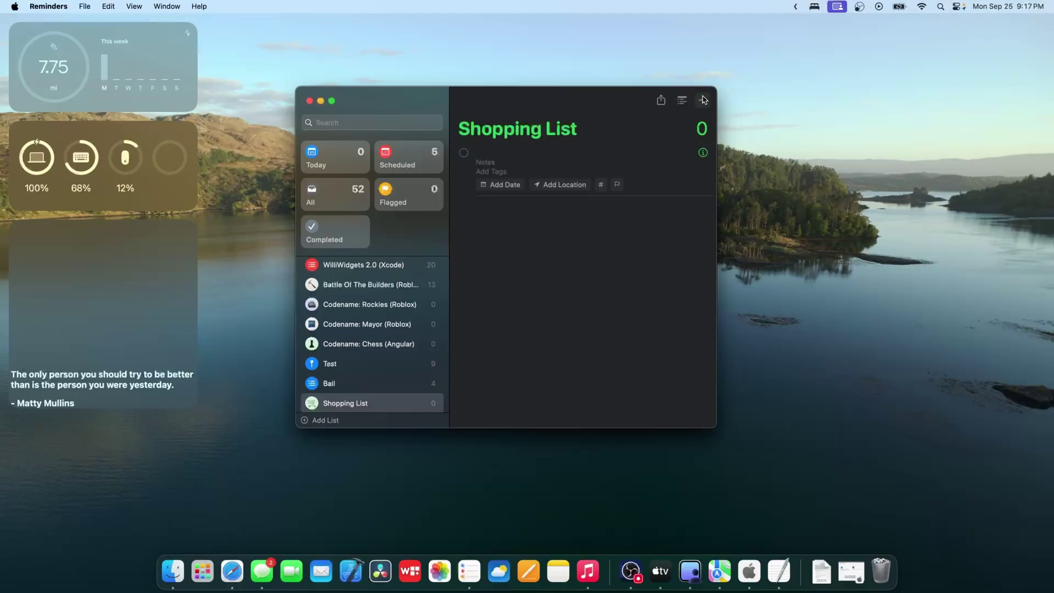
Step: Add Carrot, Basil, Chicken and Ice Cream as items in the Shopping List
type("Carrot")
left_click(589, 313)
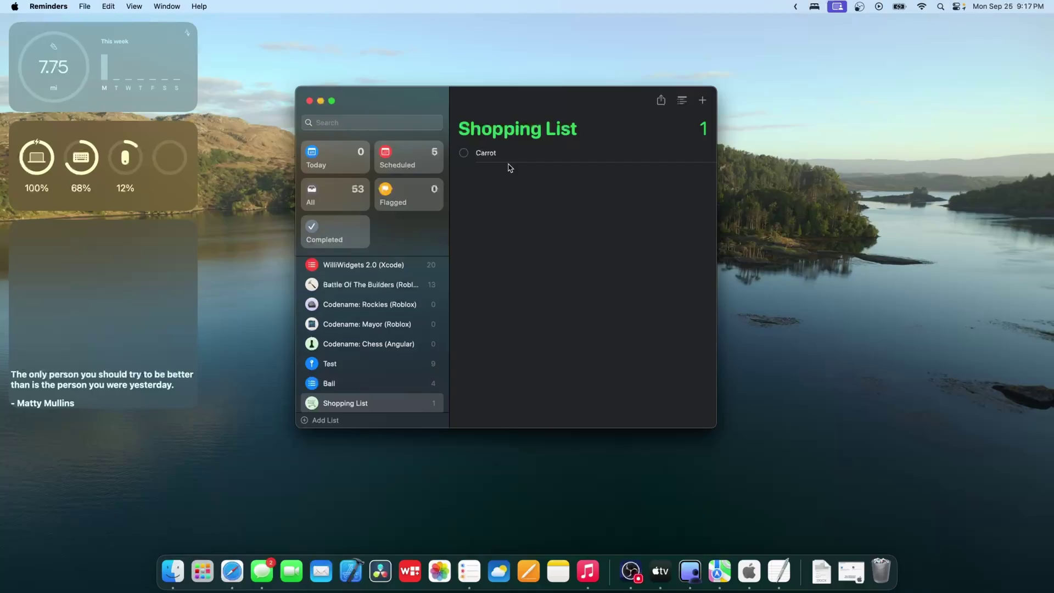
type("Basil")
left_click(706, 103)
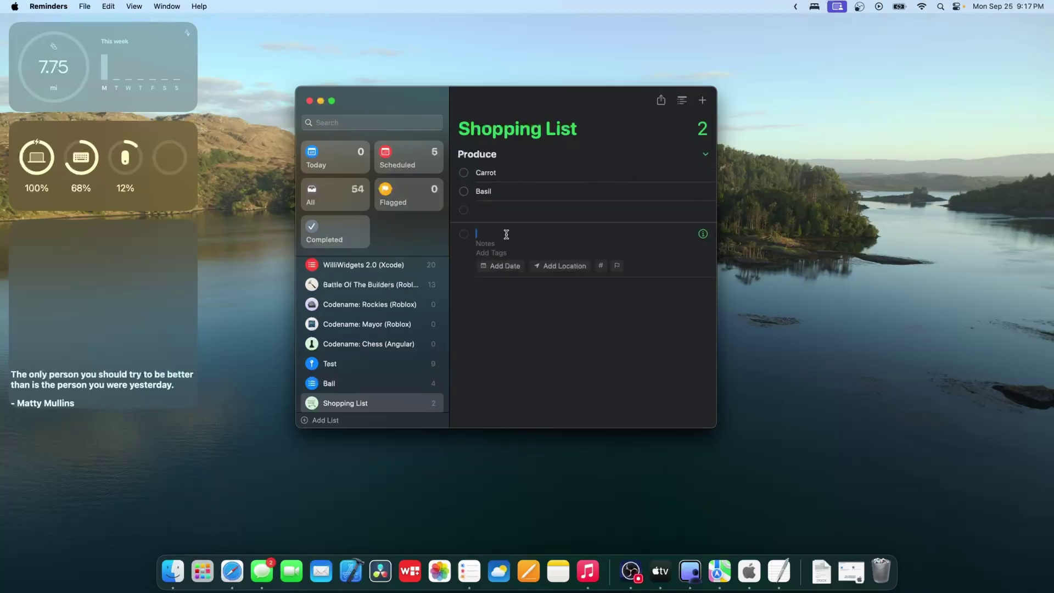
type("Chicken")
key("Return")
left_click(494, 291)
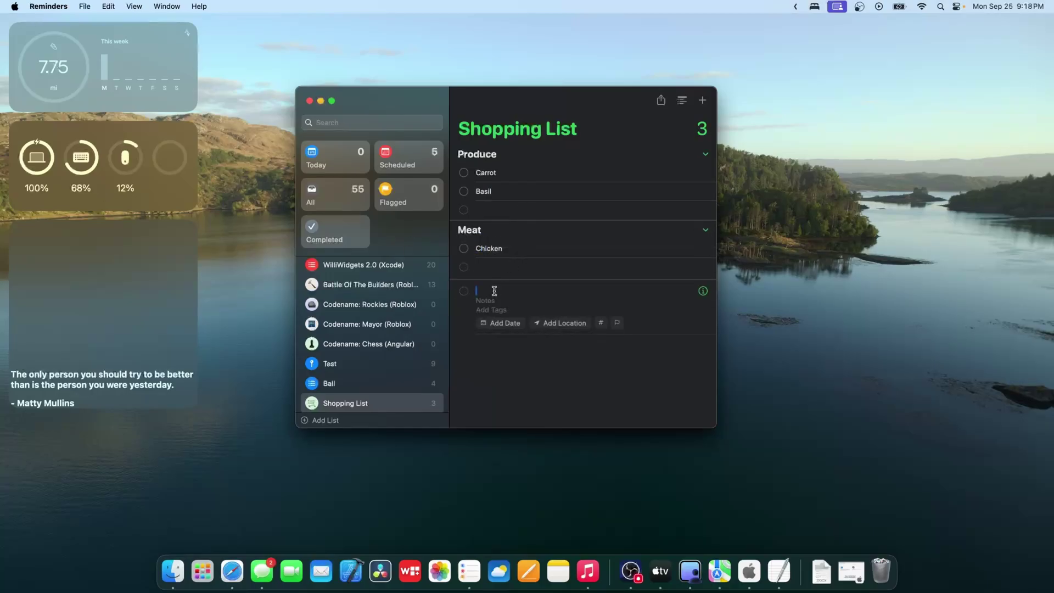
type("Ice Cream")
key("Return")
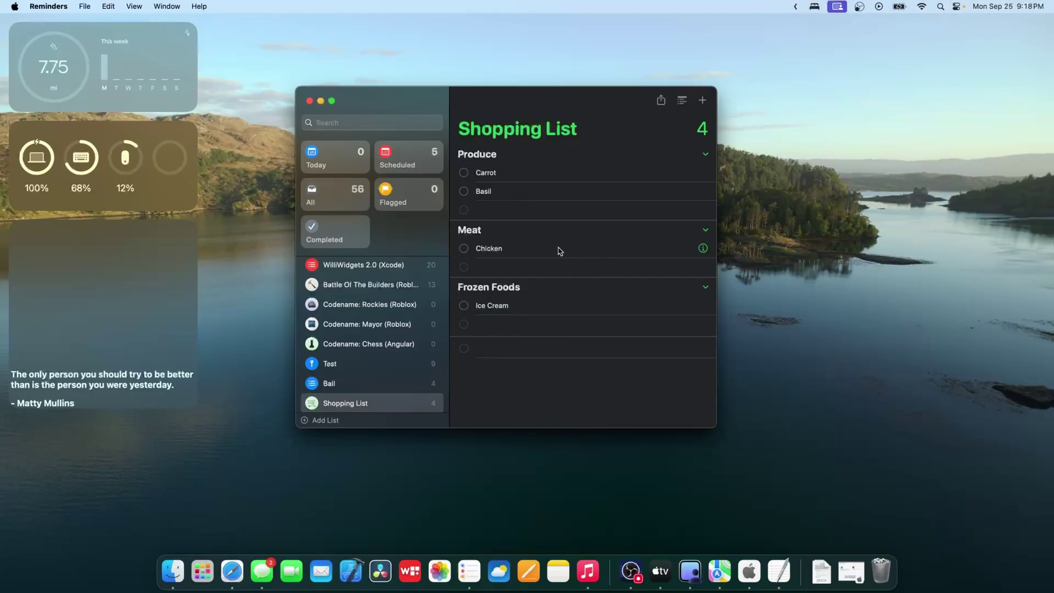
Step: Open the School Planner list, start a new section below the existing ones, and leave it unnamed
scroll(358, 351, "up", 5)
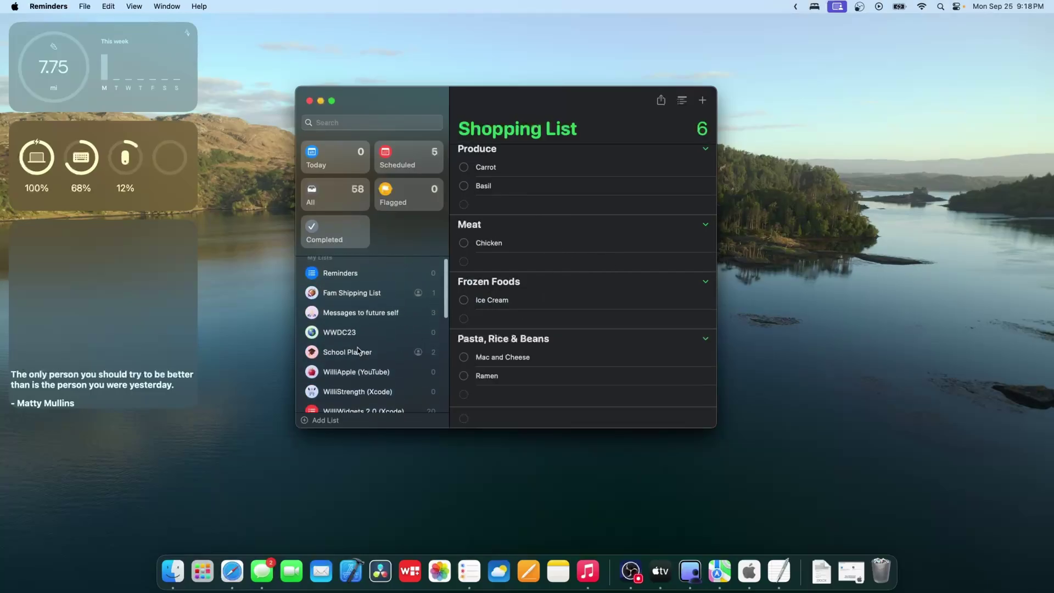
left_click(338, 356)
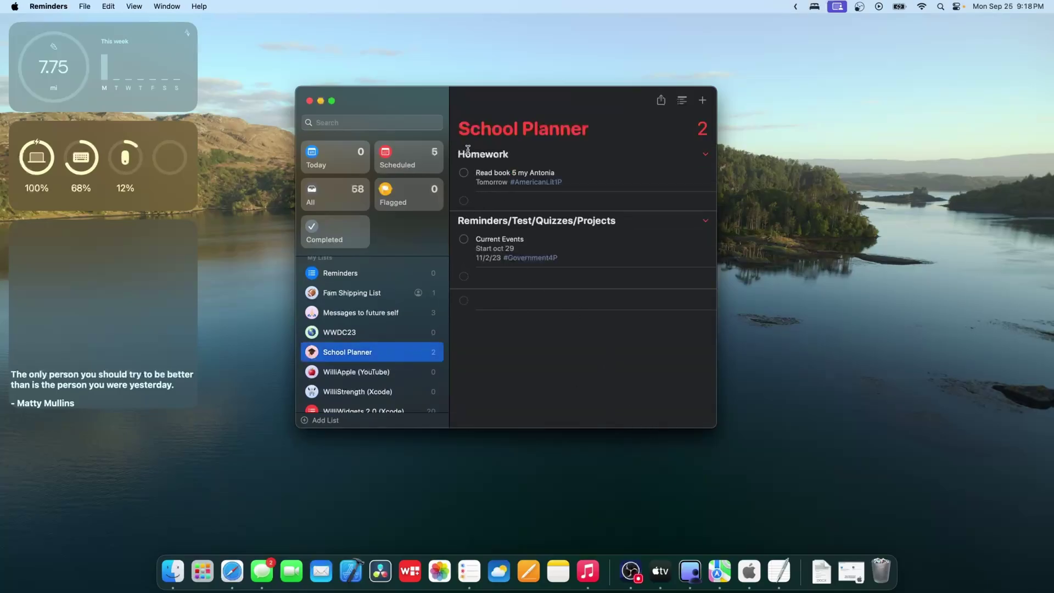
left_click(578, 341)
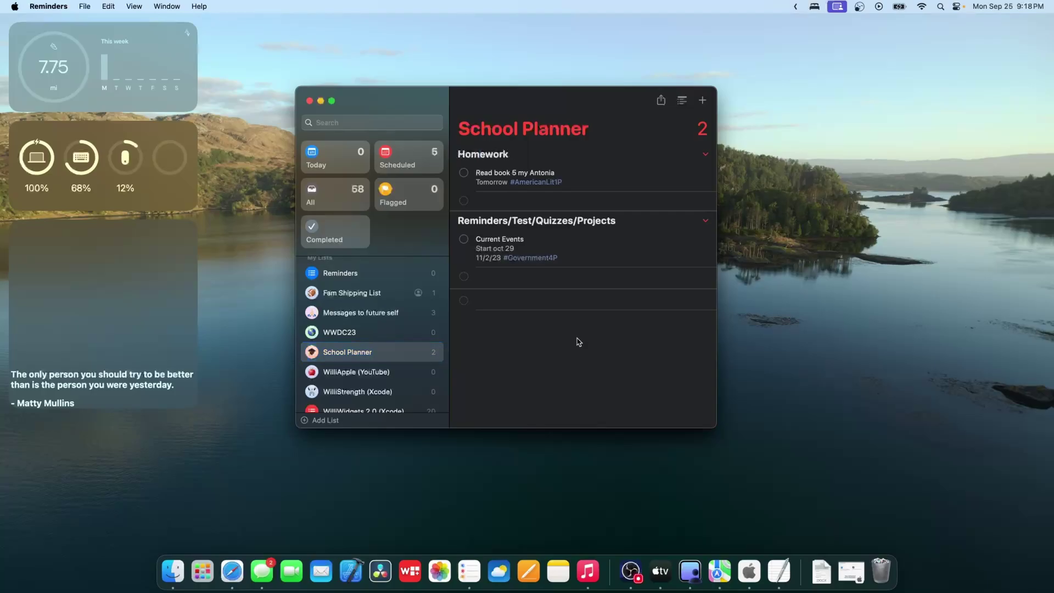
left_click(681, 107)
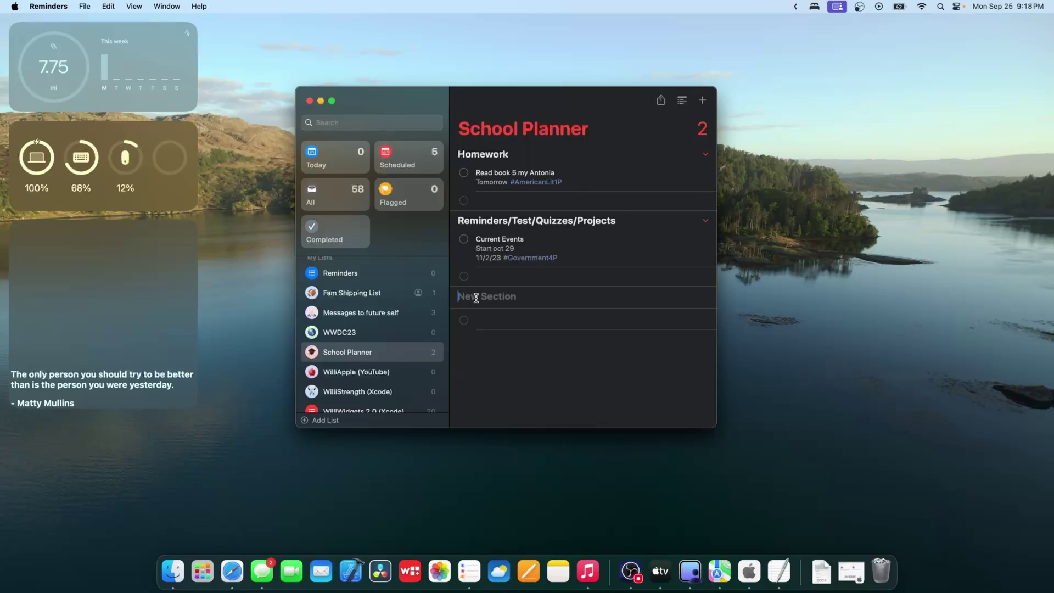
left_click(580, 380)
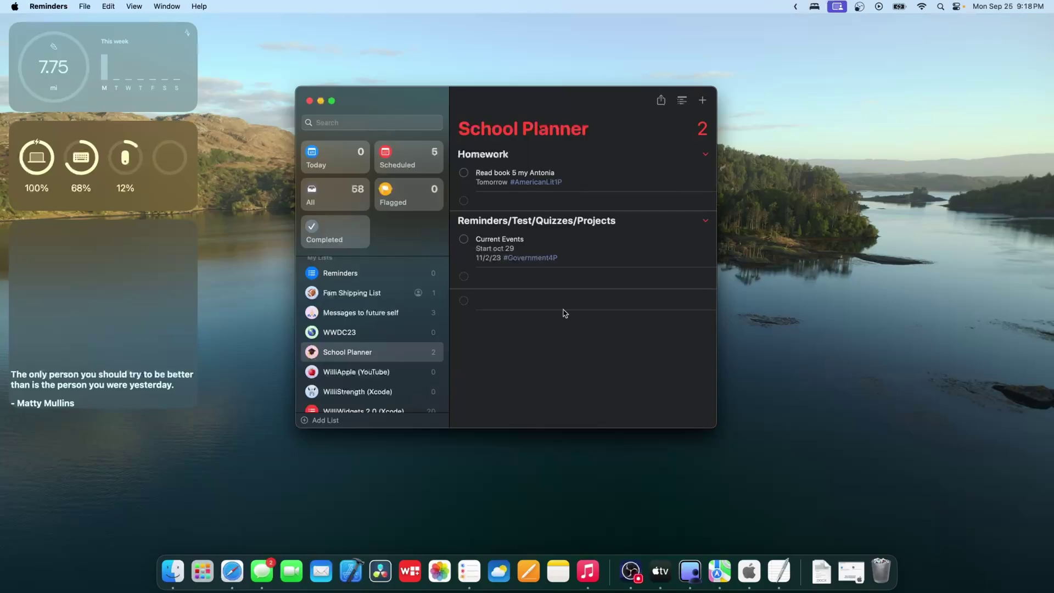
Step: Add the reminder "Quiz Tomorrow" to the Homework section of the School Planner list
left_click(501, 201)
type("Quiz Tomorrow")
key("Return")
scroll(495, 201, "left", 3)
left_click(490, 201)
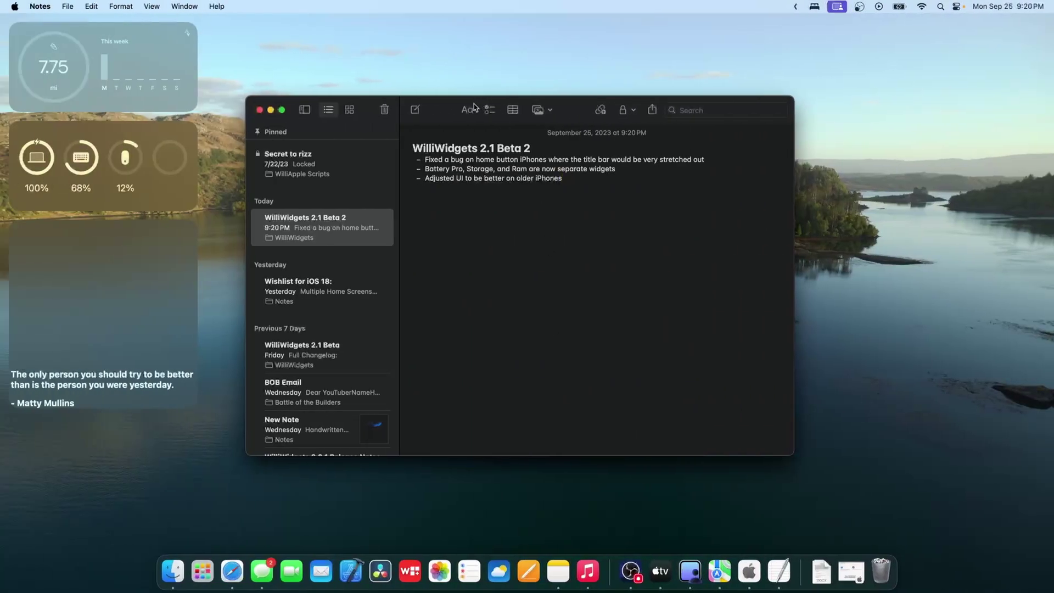
Step: Open the "WilliWidgets 2.1 Beta 2" note in Pages through the Notes sharing options
left_click_drag(745, 295, 700, 225)
left_click(653, 111)
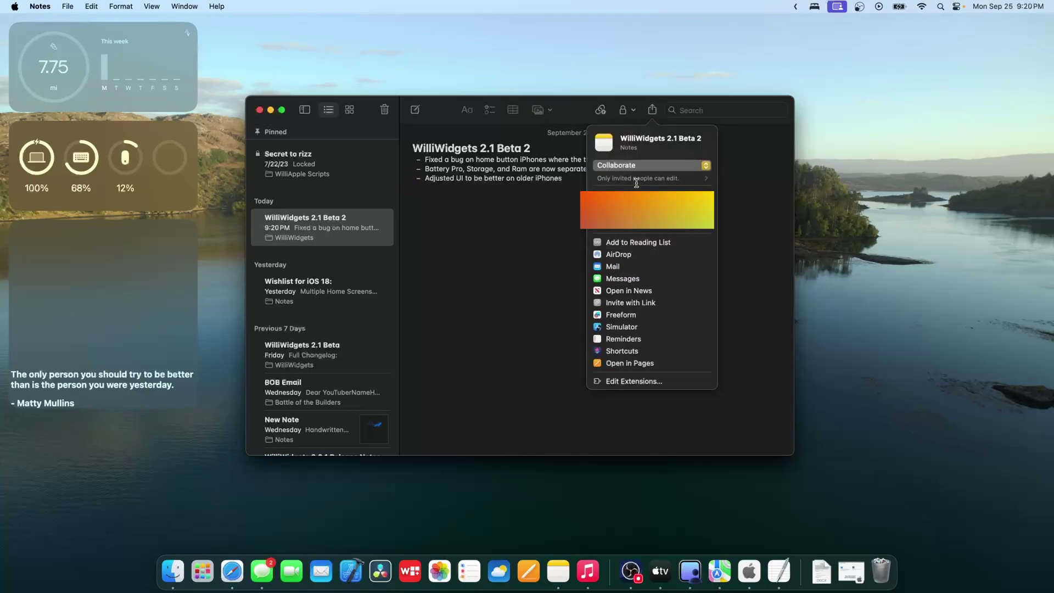
left_click(611, 363)
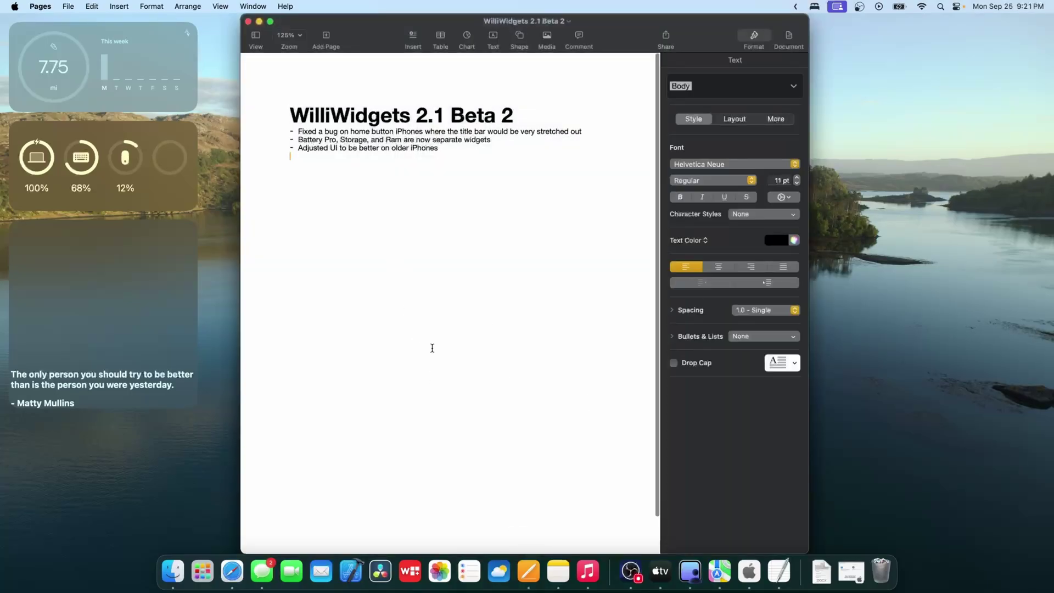
Step: Insert a blank line above the "WilliWidgets 2.1 Beta 2" title and place the cursor on it
left_click(291, 115)
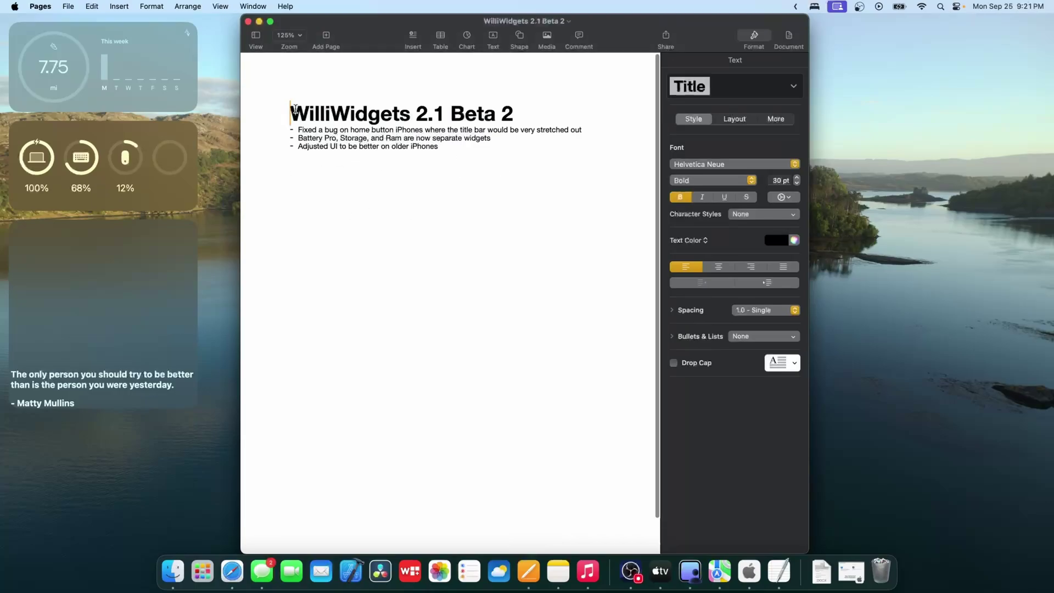
key("Return")
left_click(290, 114)
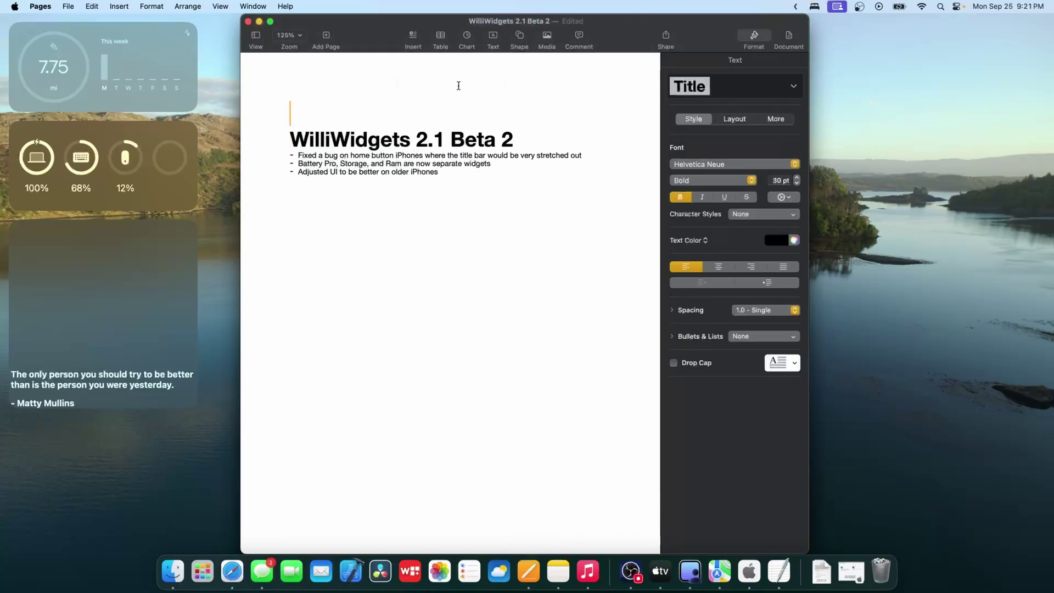
Step: Insert a page number in the plain "1" format into the right-hand header section, and return to the body text
left_click(590, 80)
left_click(554, 107)
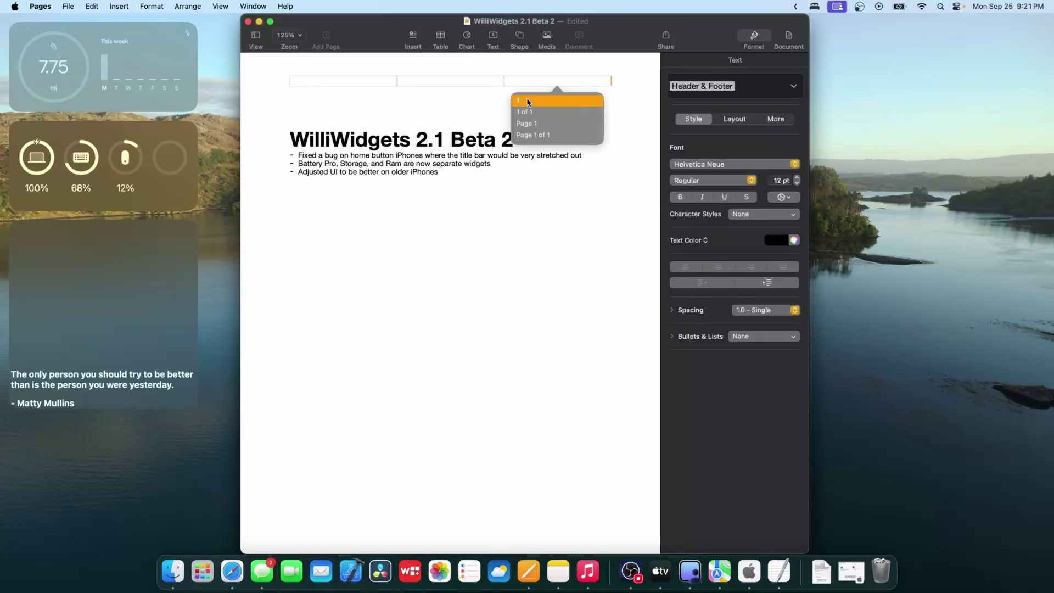
left_click(528, 101)
left_click(563, 192)
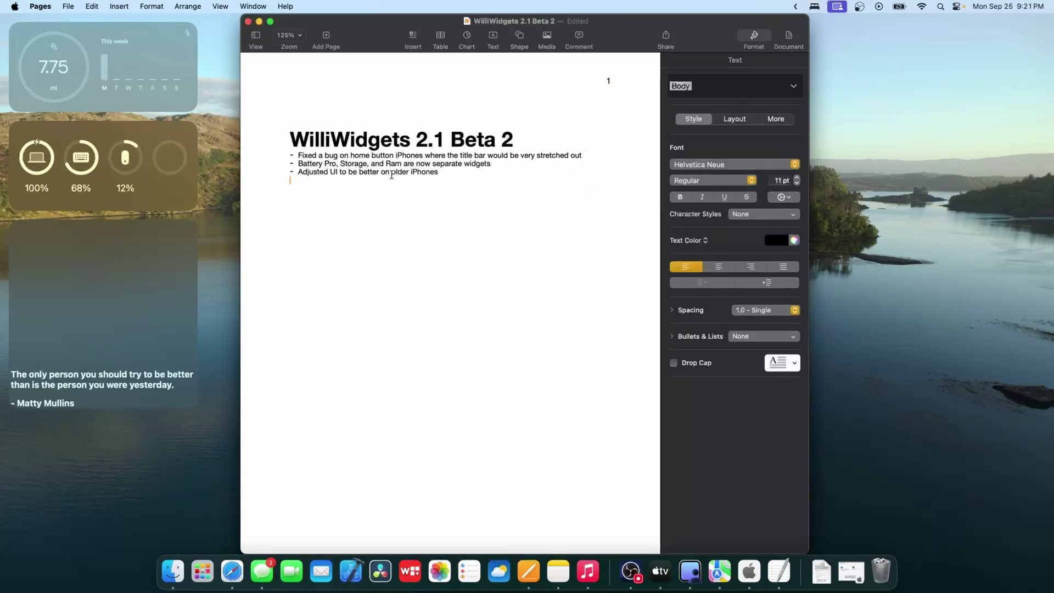
Step: Move the document window slightly aside, and close the "WilliWidgets 2.1 Beta 2" document without saving it
mouse_move(357, 19)
left_mouse_down()
mouse_move(321, 19)
mouse_move(340, 20)
left_mouse_up()
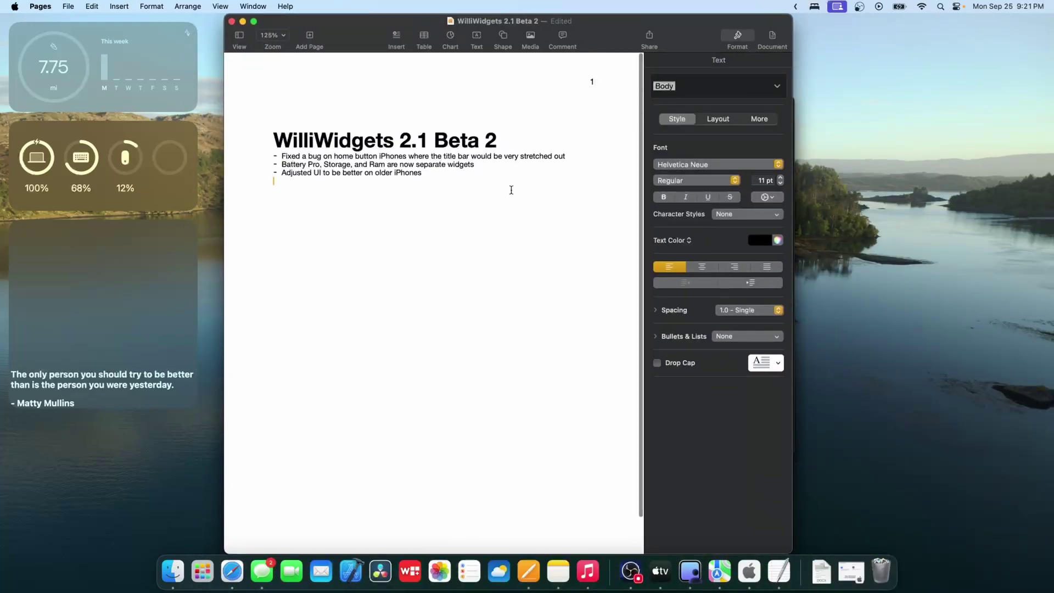
left_click(233, 22)
left_click(422, 358)
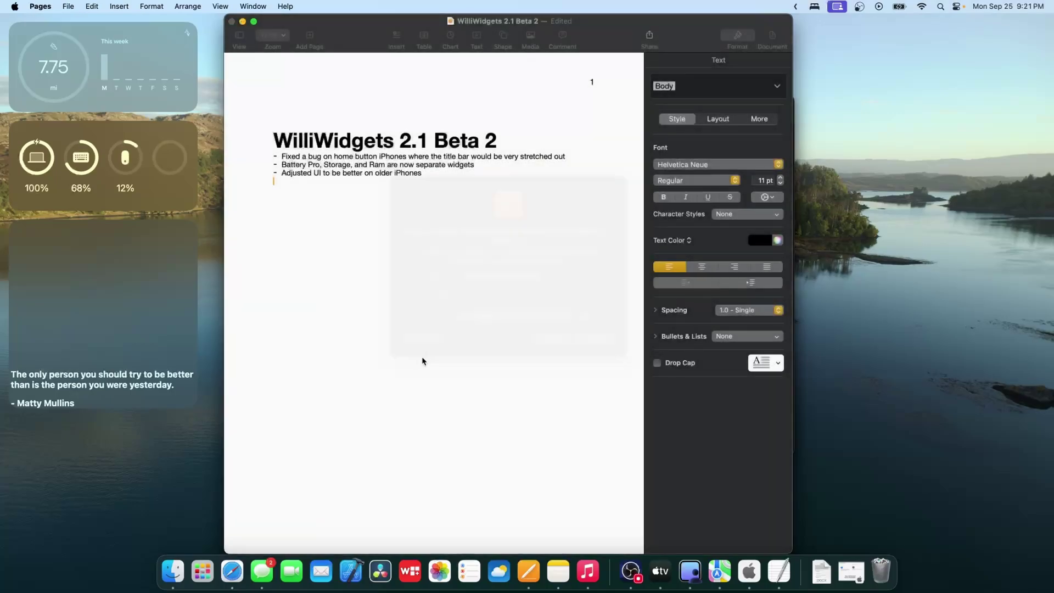
left_click(581, 323)
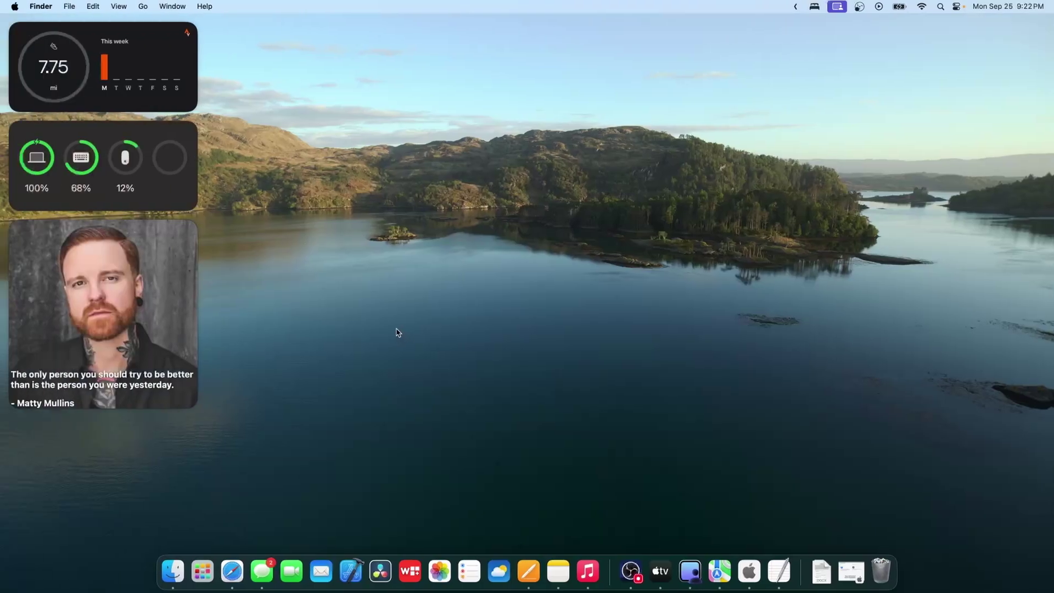
right_click(448, 163)
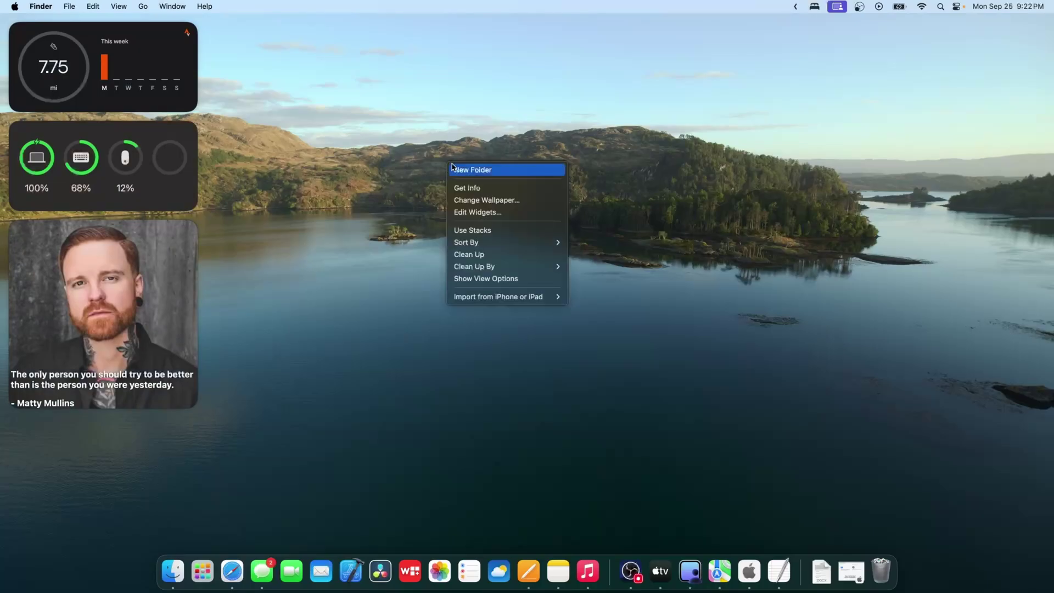
left_click(643, 254)
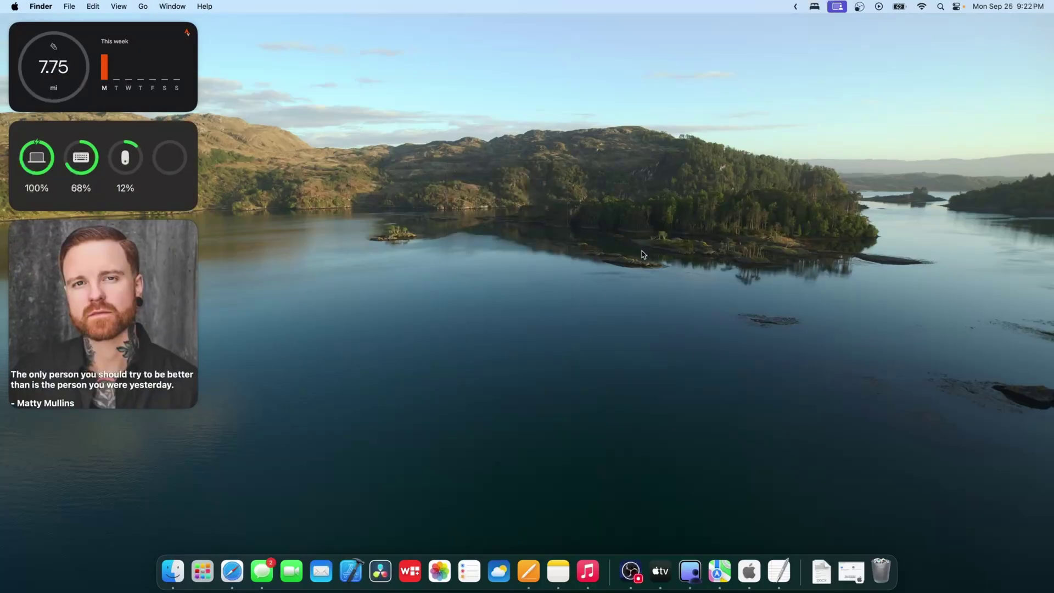